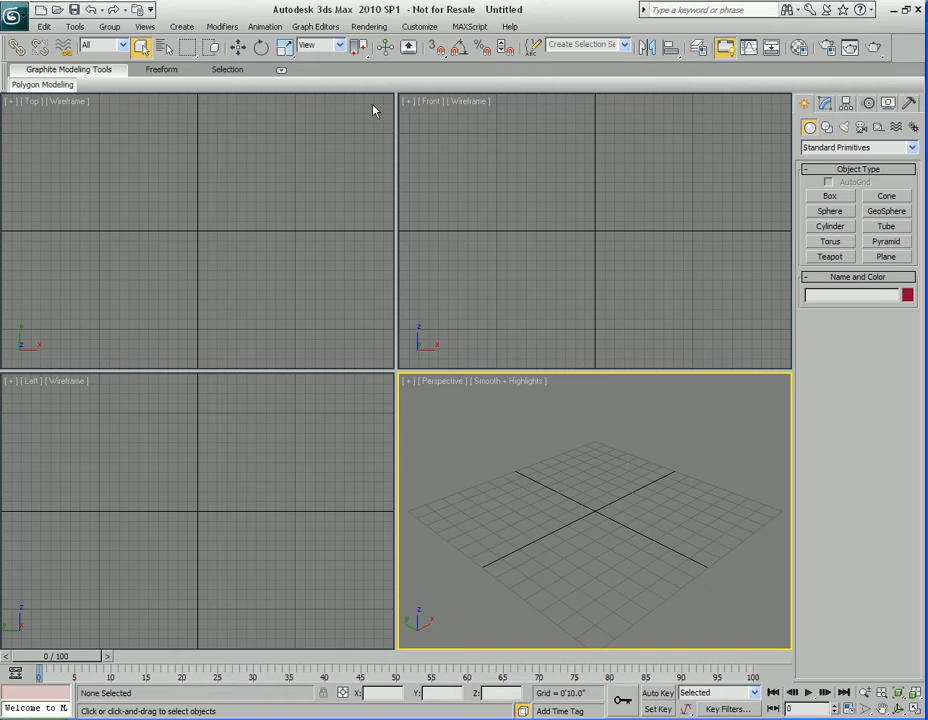
Browse for an image file to view in the Light Fixtures folder under sceneassets\images.
click(368, 28)
click(418, 285)
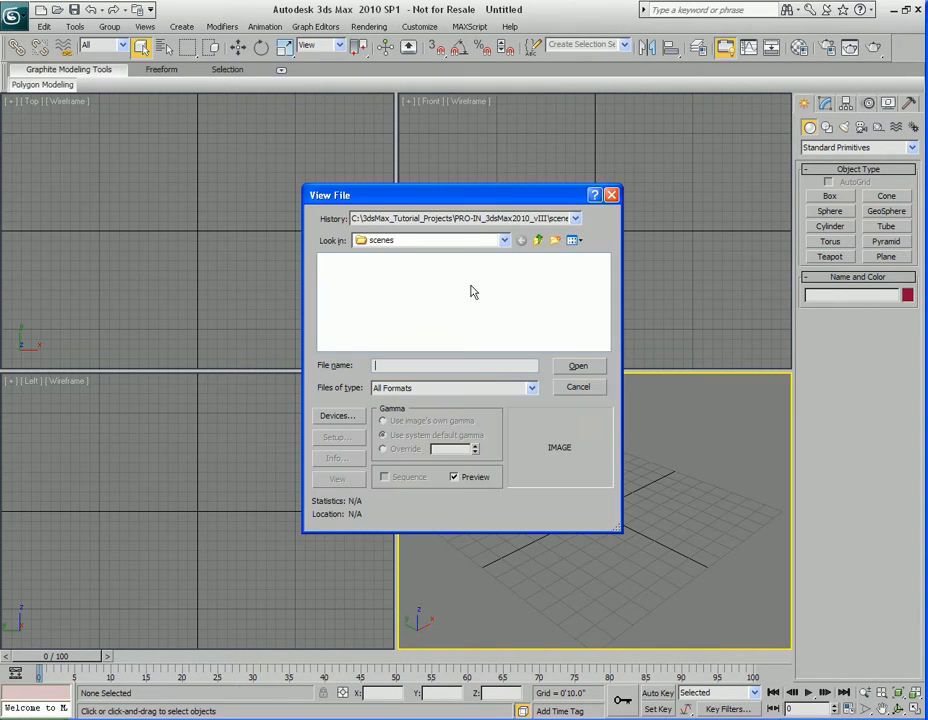
click(538, 240)
double_click(425, 321)
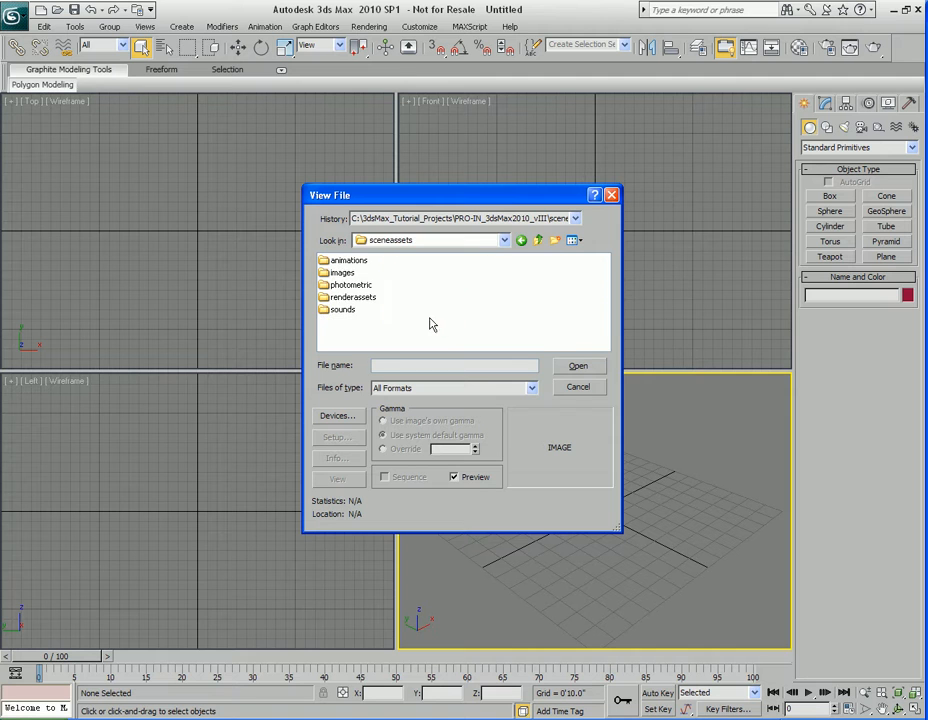
double_click(338, 273)
double_click(354, 321)
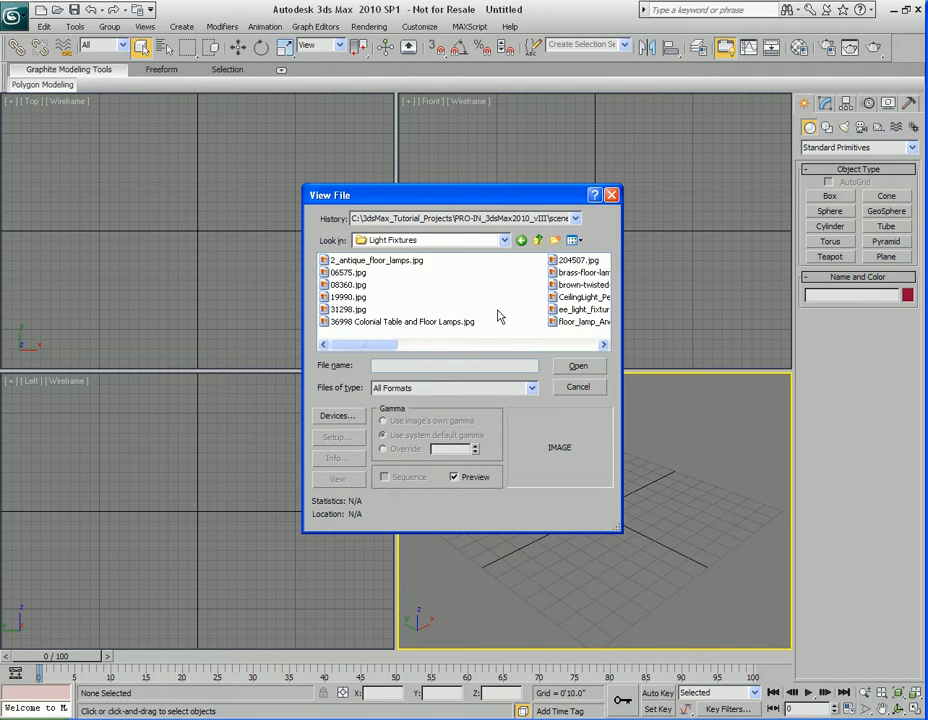
Show the light fixture files as thumbnails and open CeilingLight_Pendant.jpg for viewing.
click(582, 244)
click(598, 258)
scroll(531, 312, down, 3)
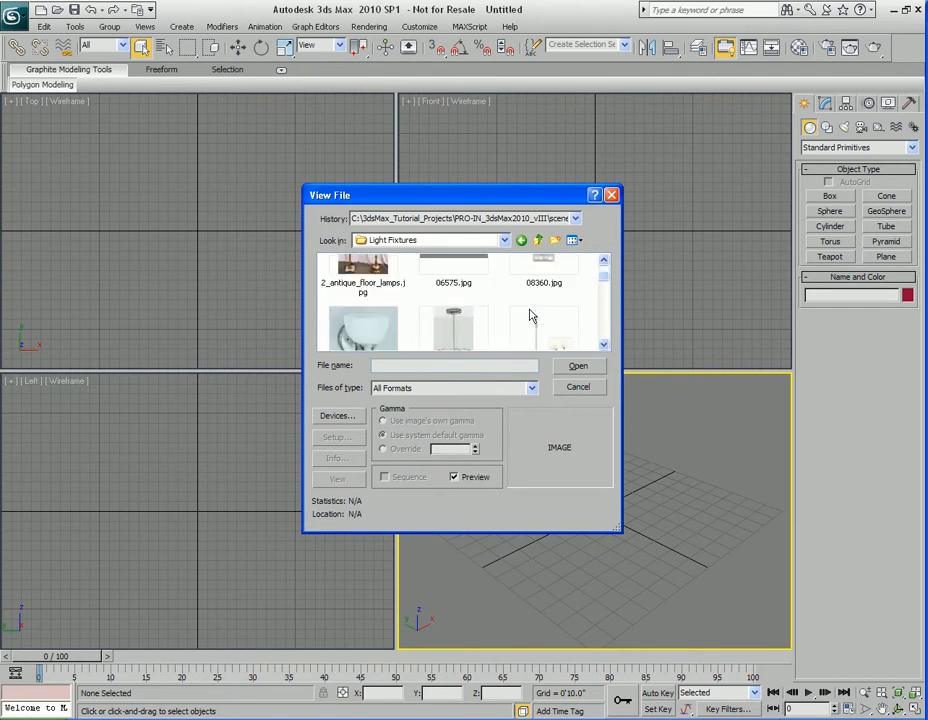
scroll(531, 316, down, 2)
scroll(531, 312, down, 2)
scroll(532, 258, up, 2)
double_click(363, 295)
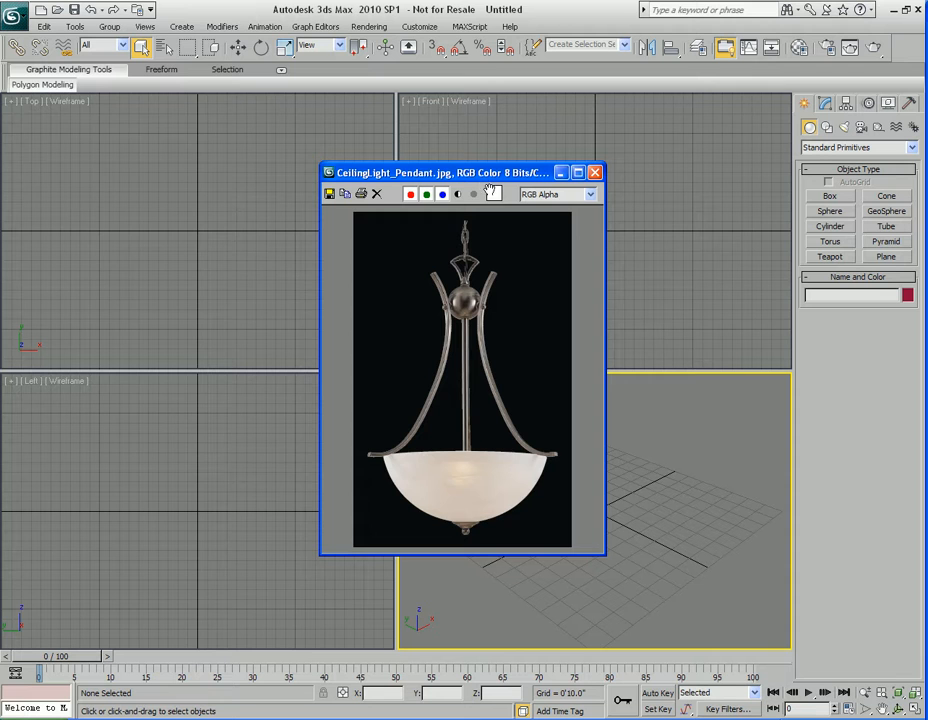
Enlarge the pendant light reference image and examine its arms, ball, rod and glass bowl.
drag(481, 178, 246, 22)
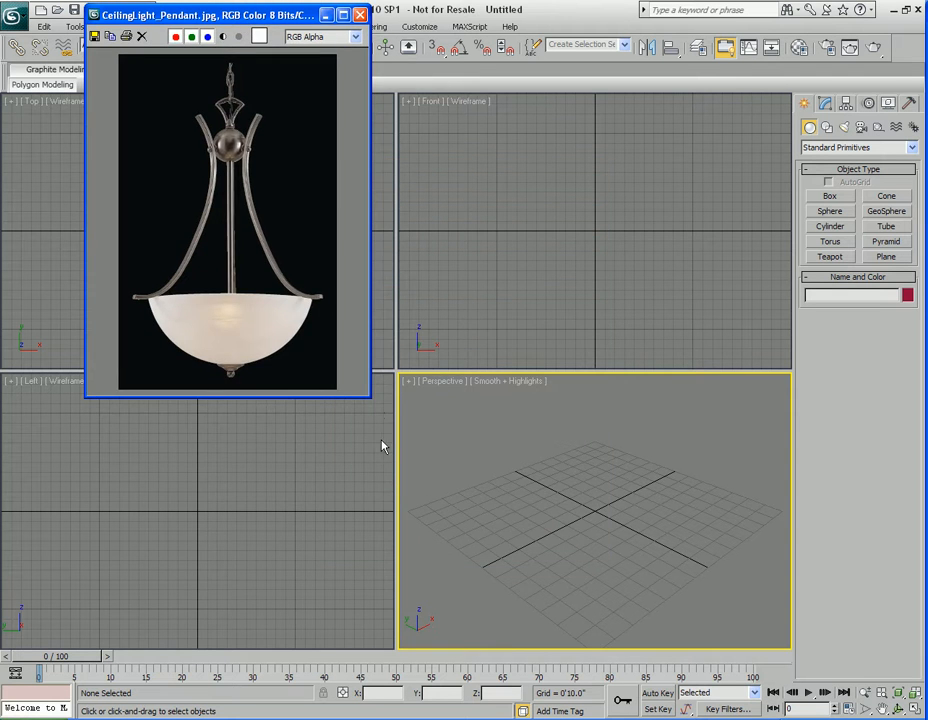
drag(370, 398, 677, 685)
scroll(424, 433, up, 1)
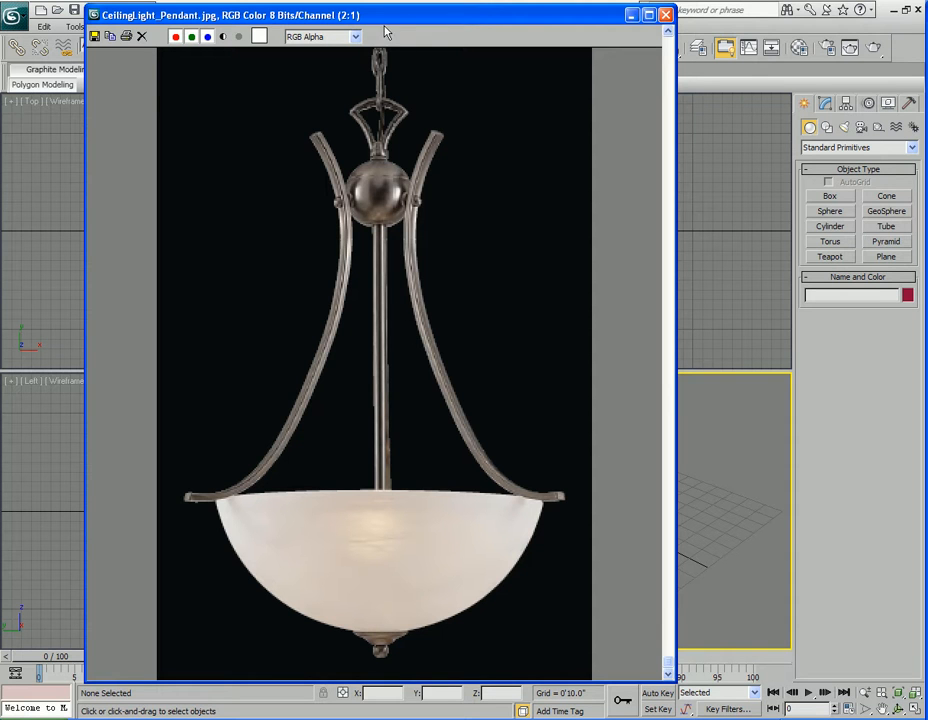
Move the reference image off the workspace and widen the Front and Perspective viewports to nearly the full width.
drag(370, 18, 927, 60)
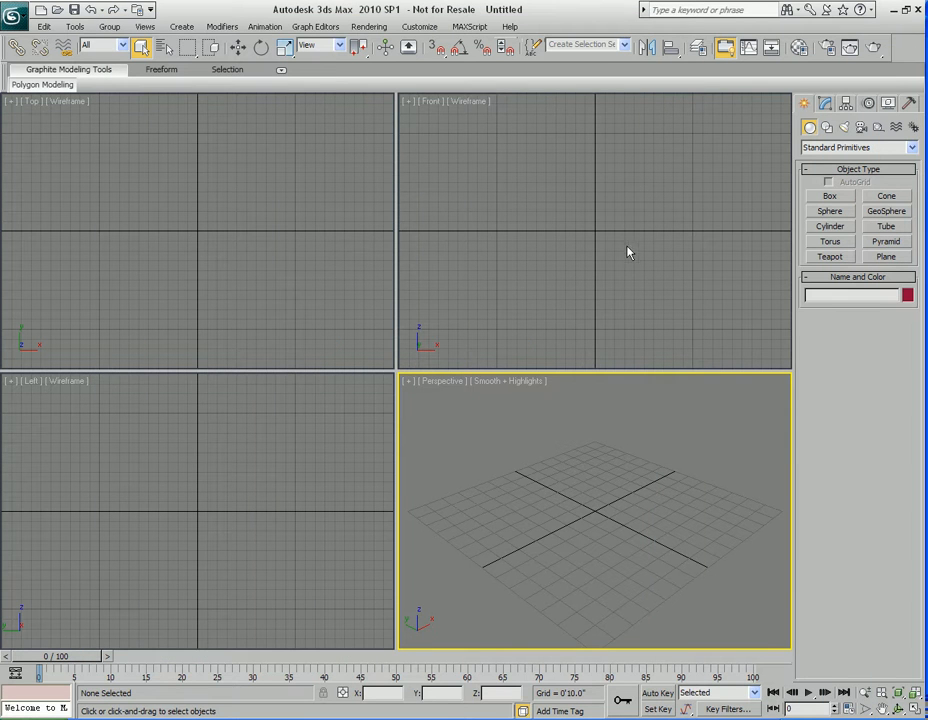
click(549, 246)
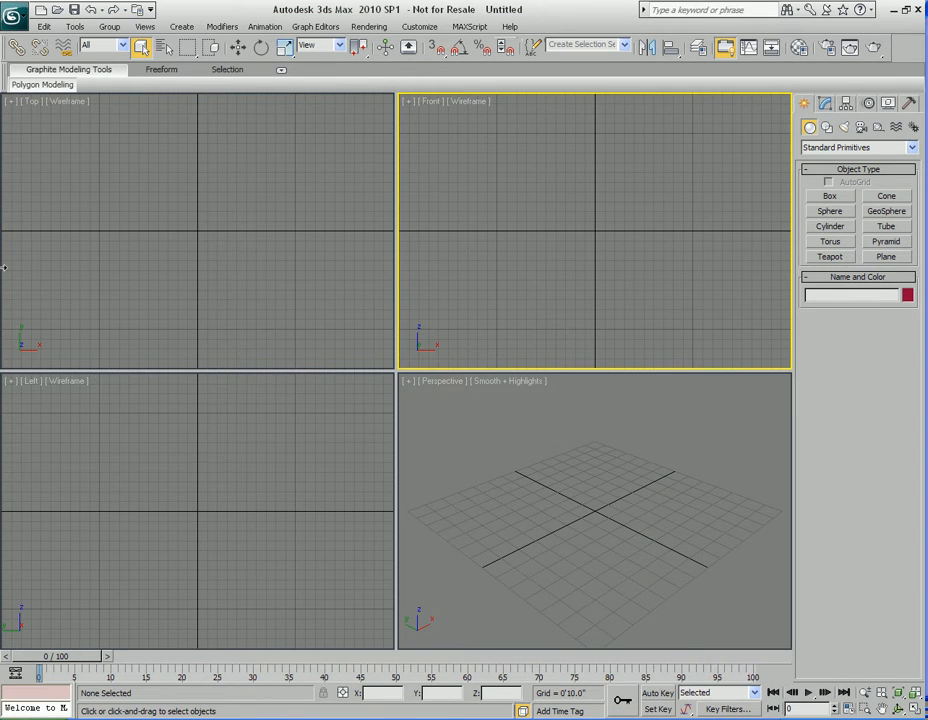
drag(257, 285, 12, 283)
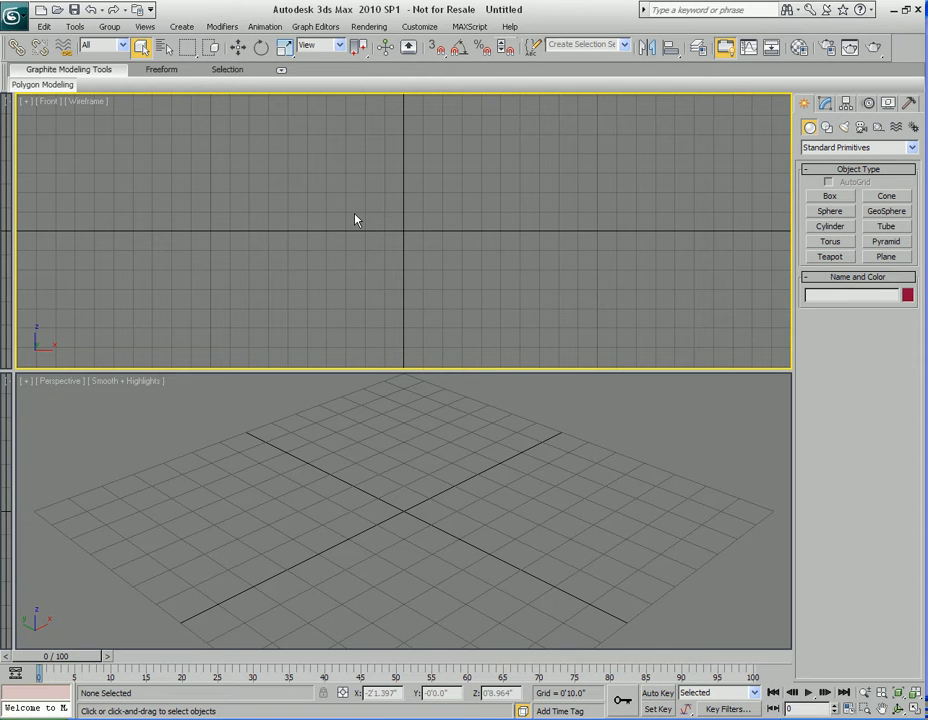
Choose CeilingLight_Pendant.jpg from the Light Fixtures folder as the Front viewport's background image.
key(alt+b)
click(370, 240)
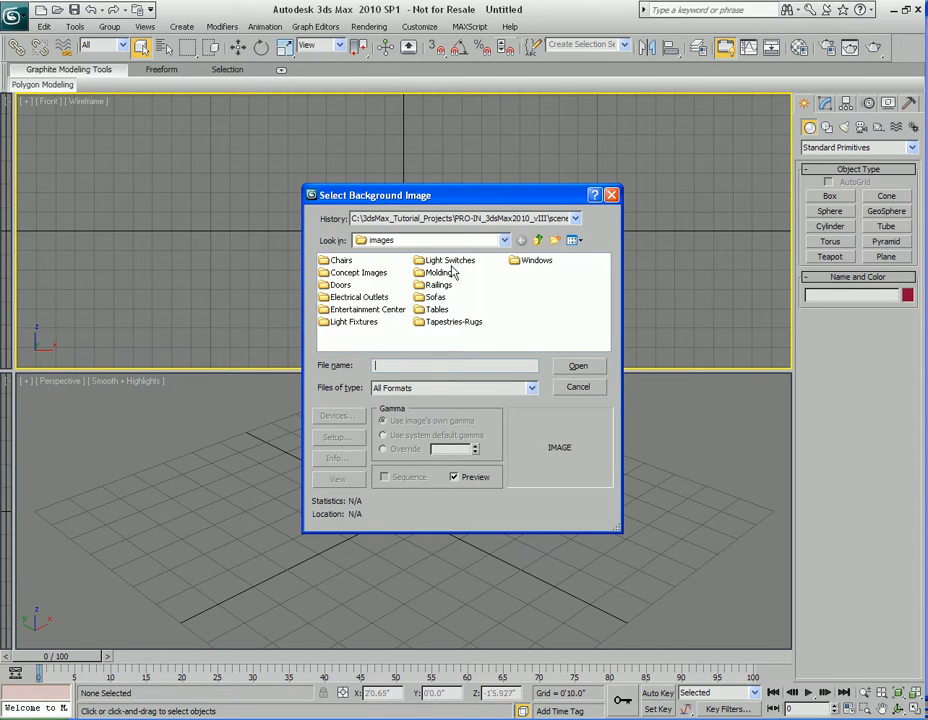
double_click(347, 321)
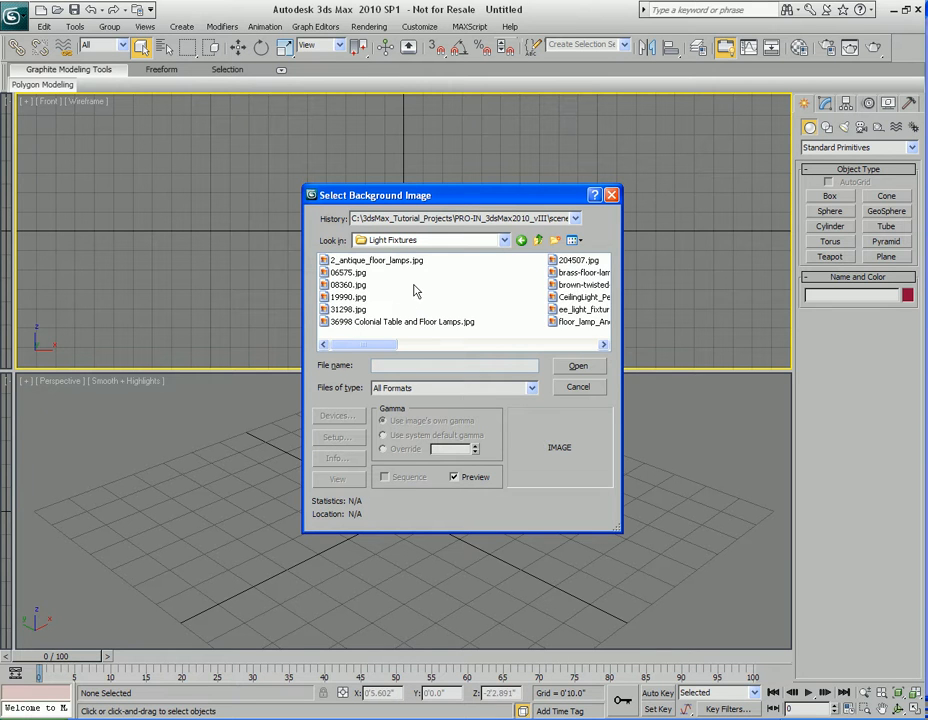
click(574, 242)
click(586, 255)
scroll(482, 322, down, 8)
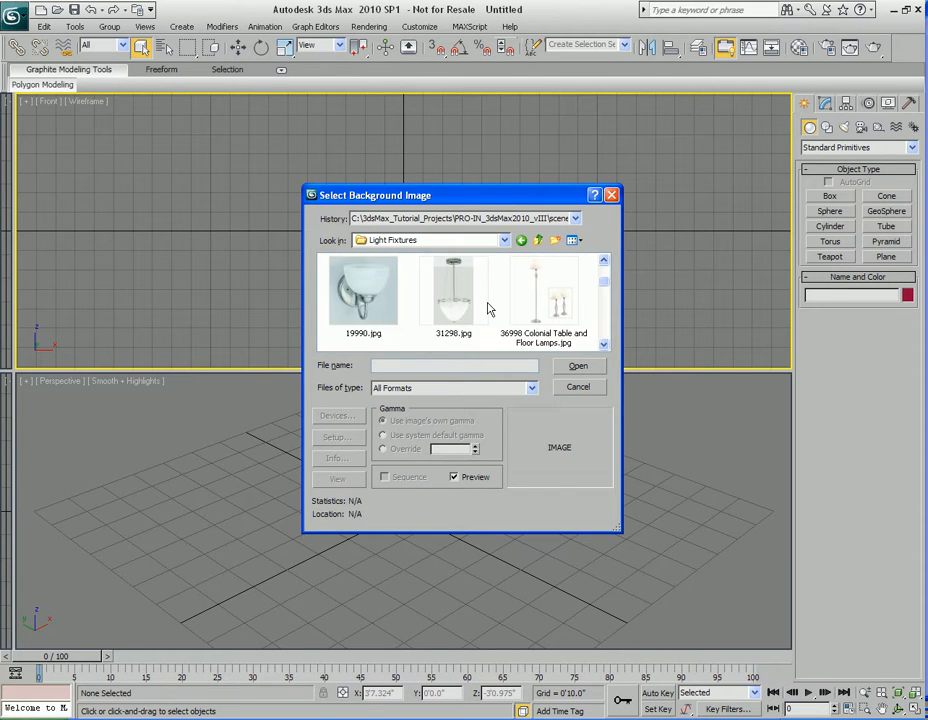
double_click(363, 268)
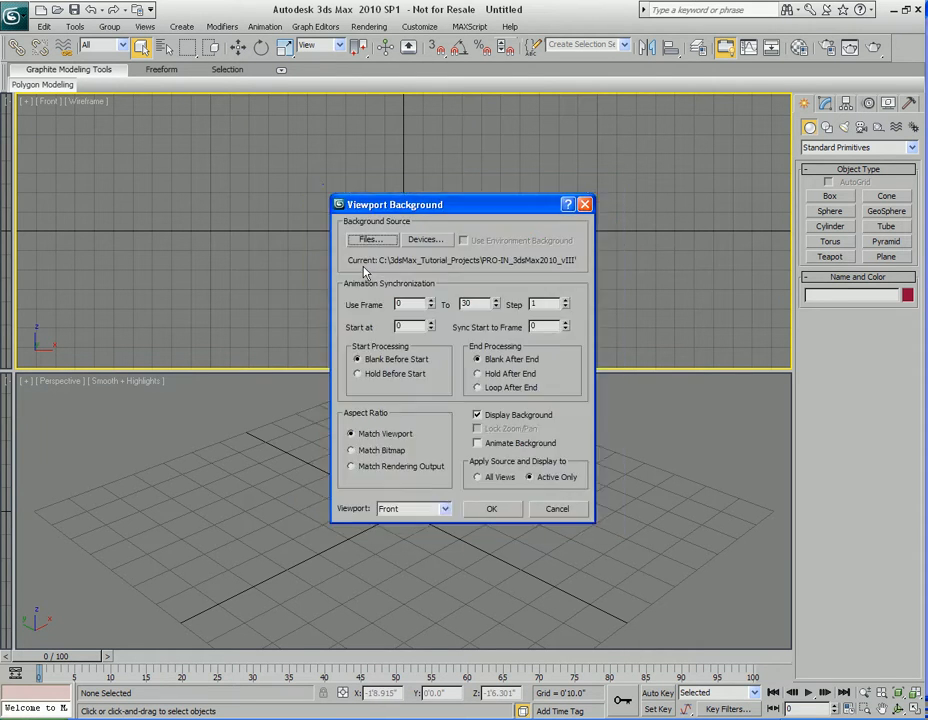
Apply the background with the Match Bitmap aspect ratio and Lock Zoom/Pan, and hide the Front viewport's grid.
click(378, 452)
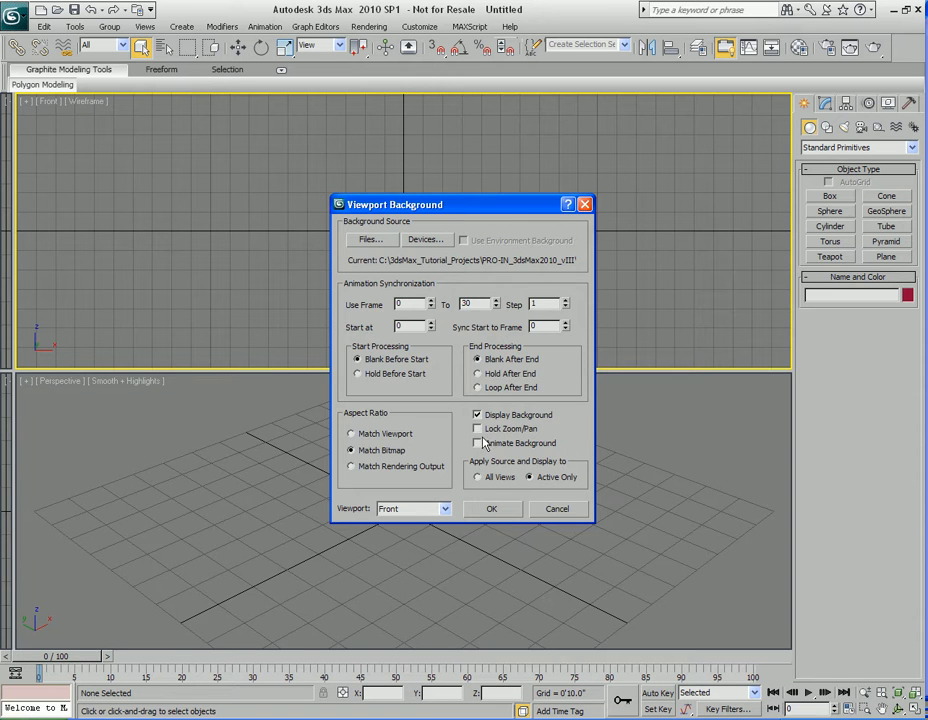
click(491, 509)
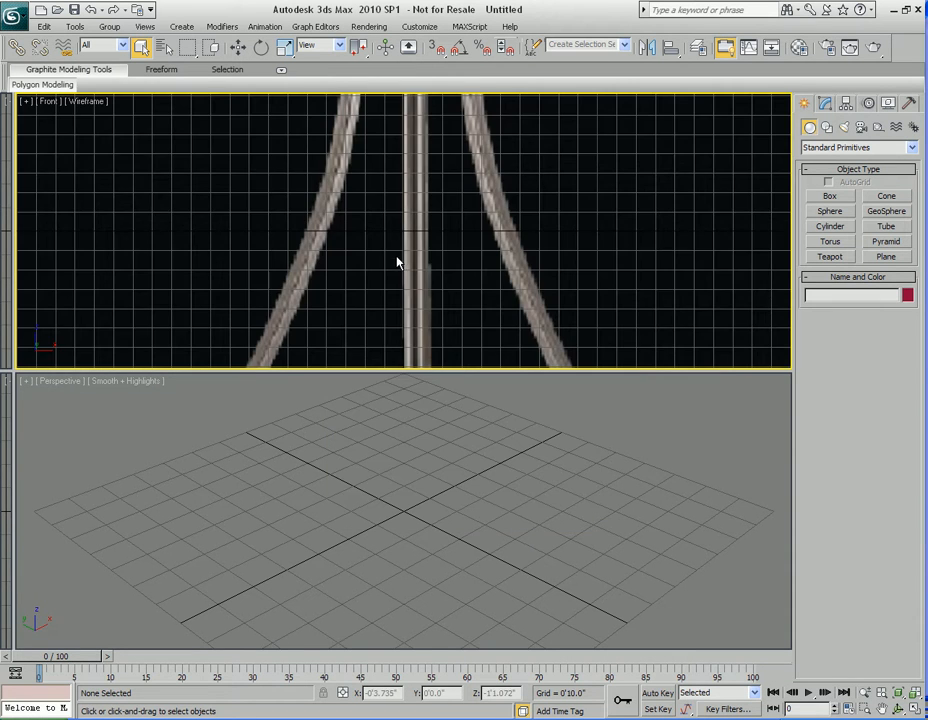
scroll(399, 262, down, 3)
key(g)
Examine the pendant's metal arms and glass bowl in the Front viewport's background image.
middle_click(436, 515)
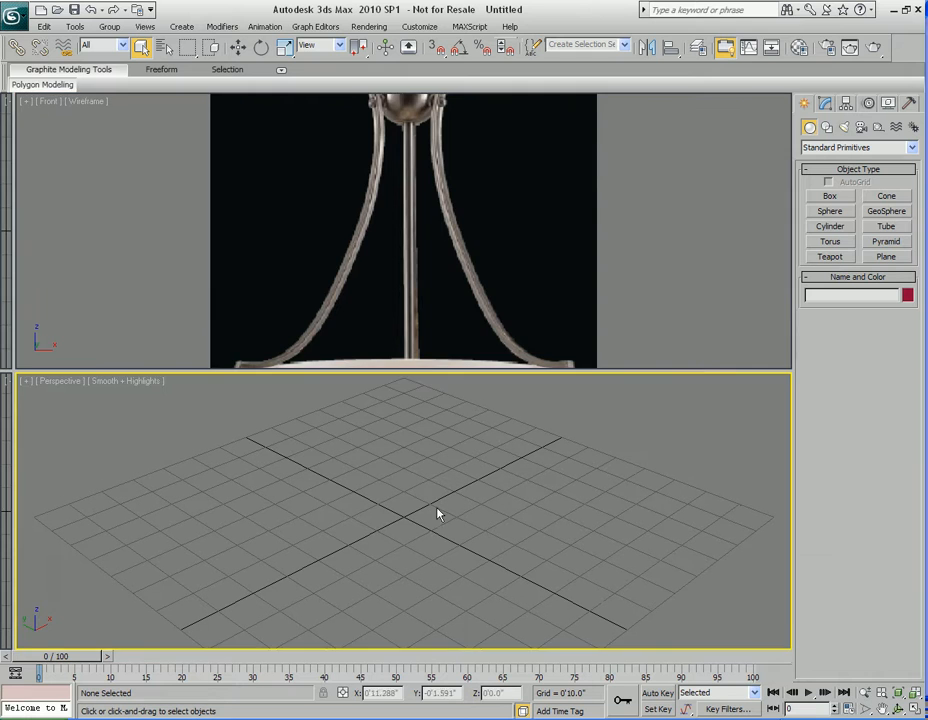
scroll(414, 280, down, 4)
scroll(414, 280, up, 3)
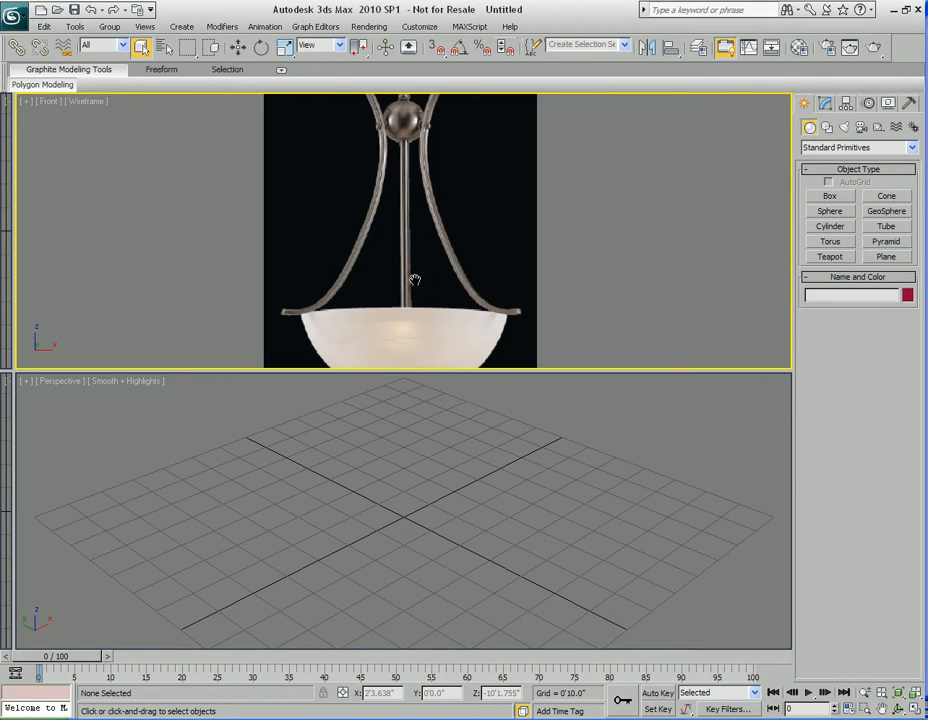
scroll(423, 185, down, 2)
scroll(433, 290, up, 2)
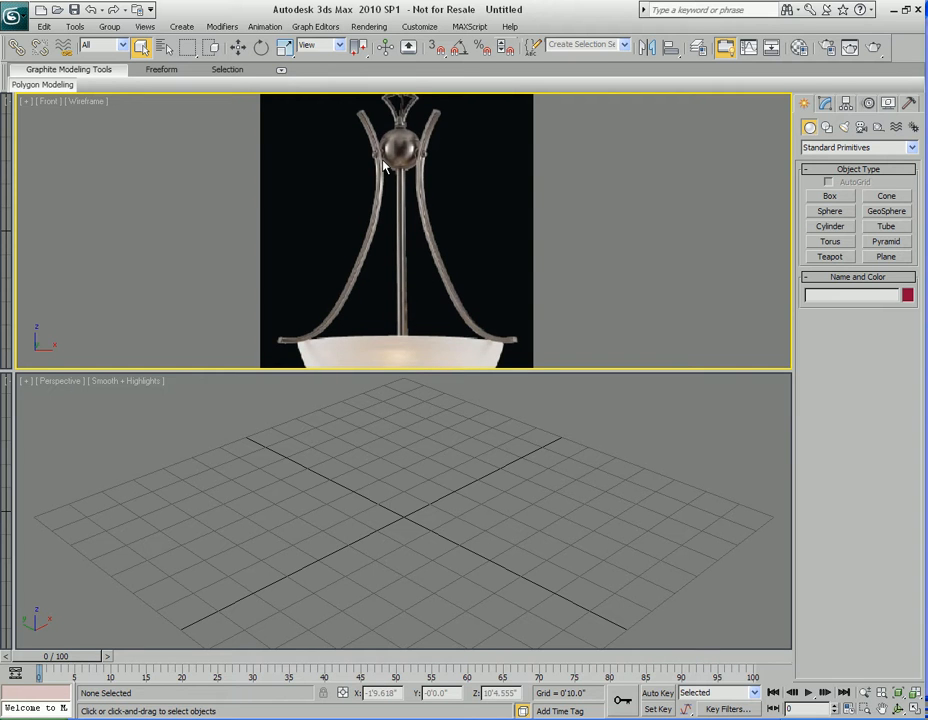
middle_drag(425, 300, 427, 226)
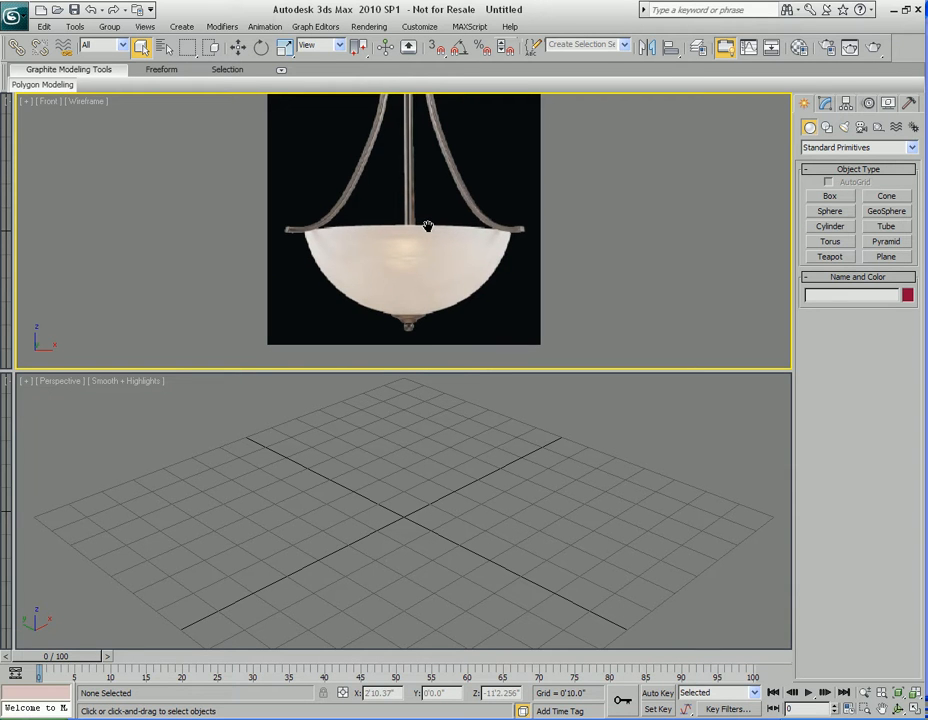
middle_drag(410, 291, 409, 275)
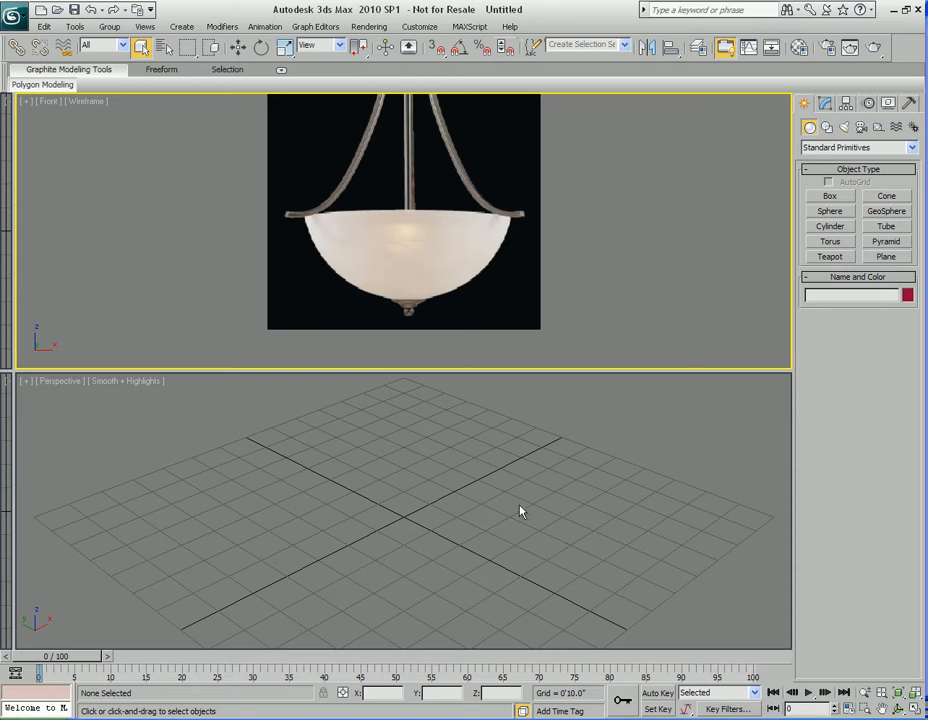
Create a sphere with a radius of about 2'8" at the grid origin in the Perspective viewport.
click(477, 530)
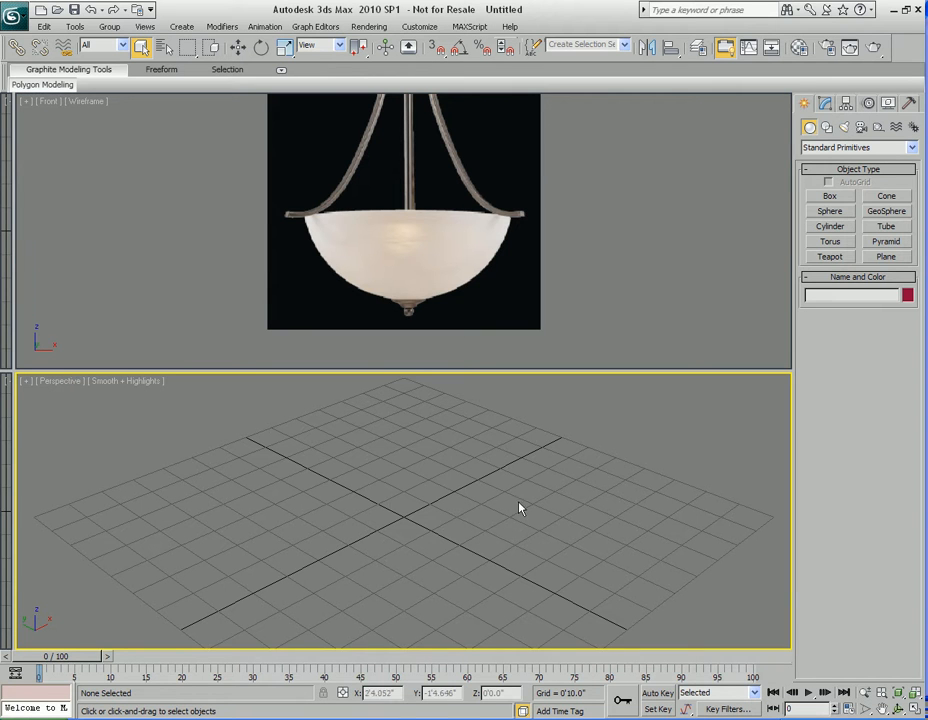
right_click(439, 529)
click(460, 510)
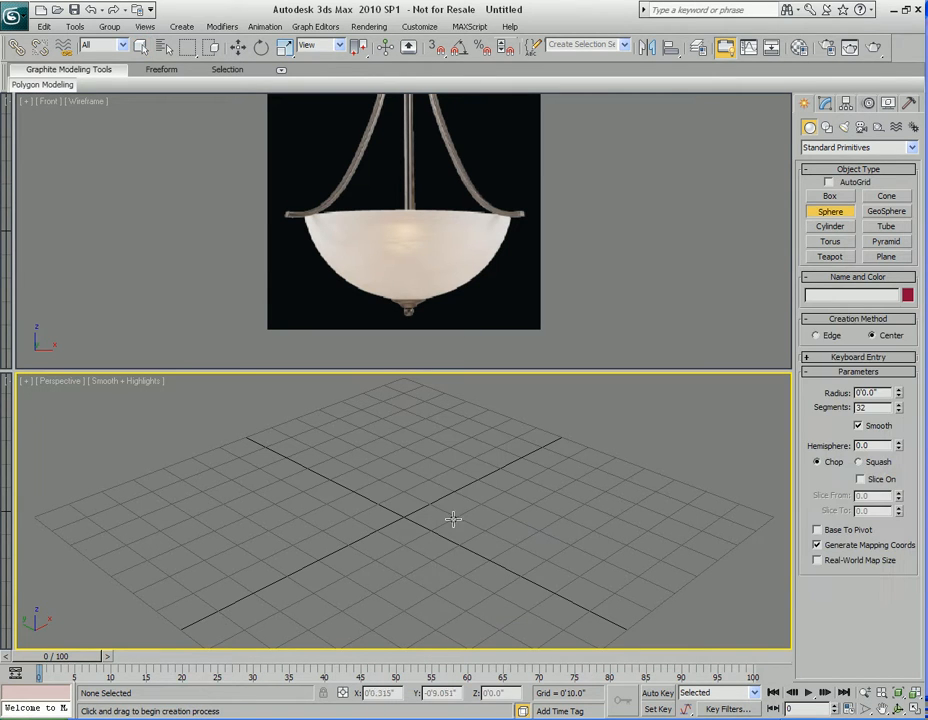
drag(406, 516, 456, 636)
right_click(460, 578)
Hide the selection brackets and display edged faces on the sphere in the Perspective viewport.
middle_drag(501, 600, 491, 564)
key(j)
key(F4)
alt+middle_drag(456, 513, 470, 532)
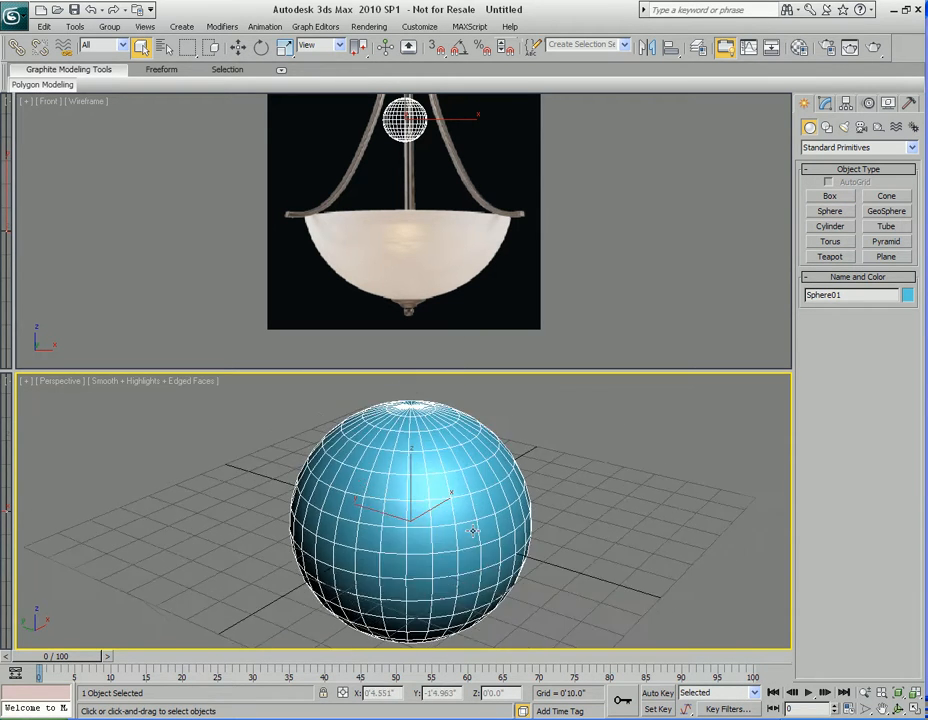
Maximize the Front viewport and move the sphere down to the rim of the pendant's glass bowl.
key(1)
middle_drag(407, 151, 409, 178)
scroll(408, 175, up, 3)
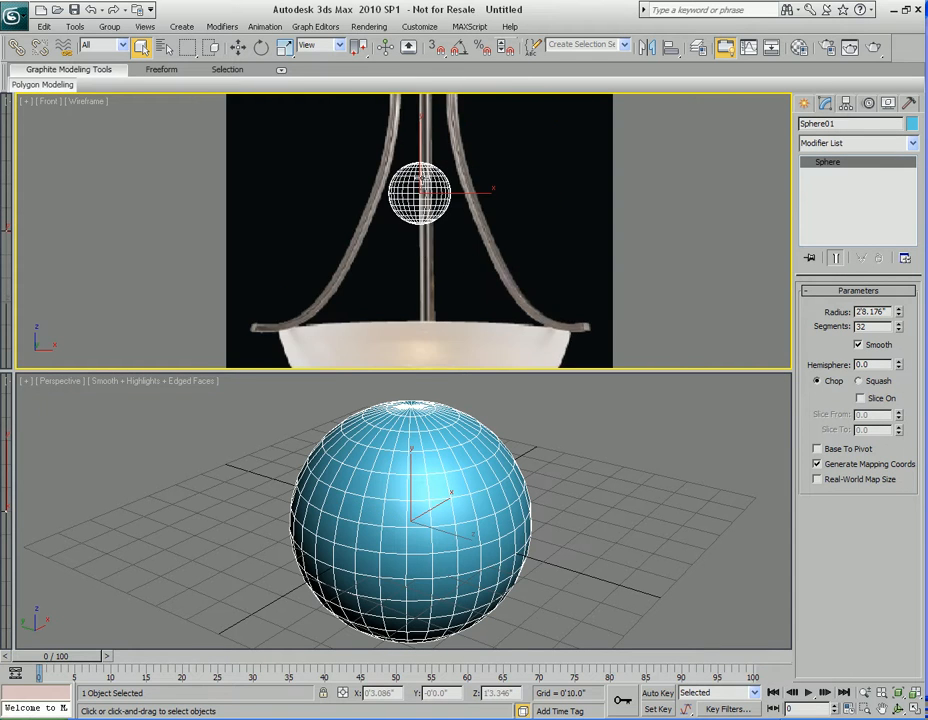
key(alt+w)
scroll(408, 218, down, 2)
key(w)
drag(408, 220, 408, 359)
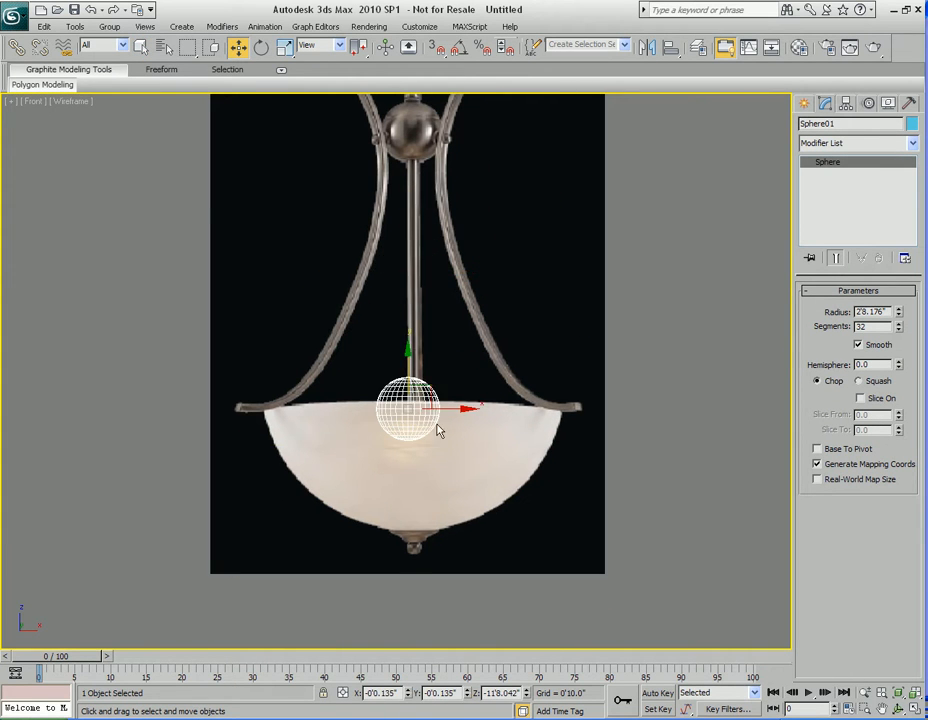
Center the sphere on the bowl's rim, enlarge its radius to about 12'5.7" and reduce its segments to 24.
middle_drag(438, 424, 419, 308)
scroll(419, 308, up, 3)
drag(399, 183, 414, 307)
scroll(411, 335, down, 3)
drag(900, 318, 882, 72)
drag(400, 311, 395, 242)
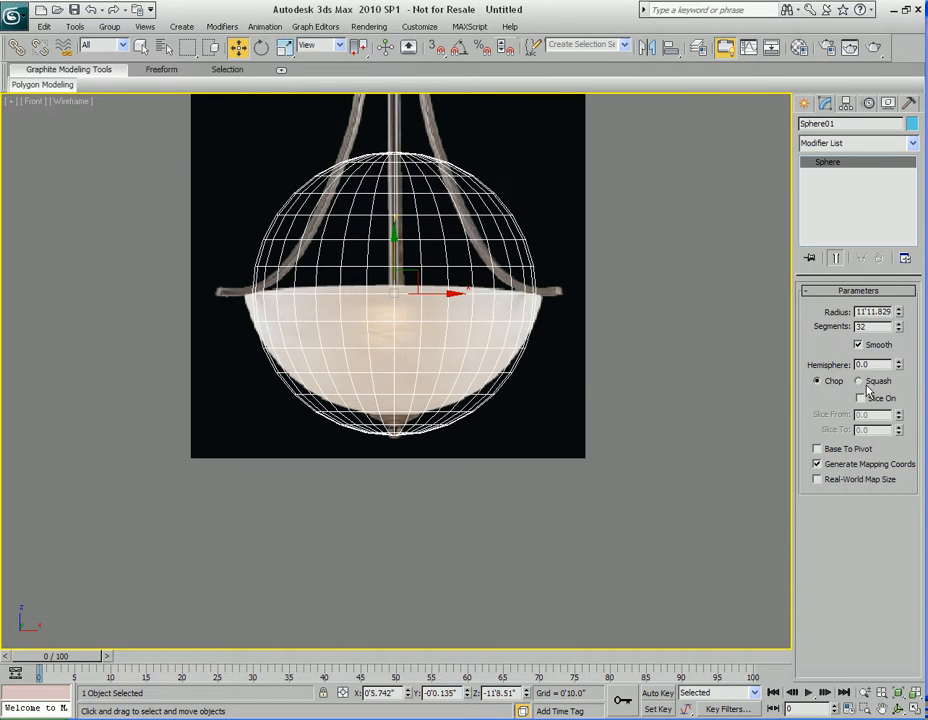
drag(898, 313, 899, 332)
scroll(471, 453, up, 3)
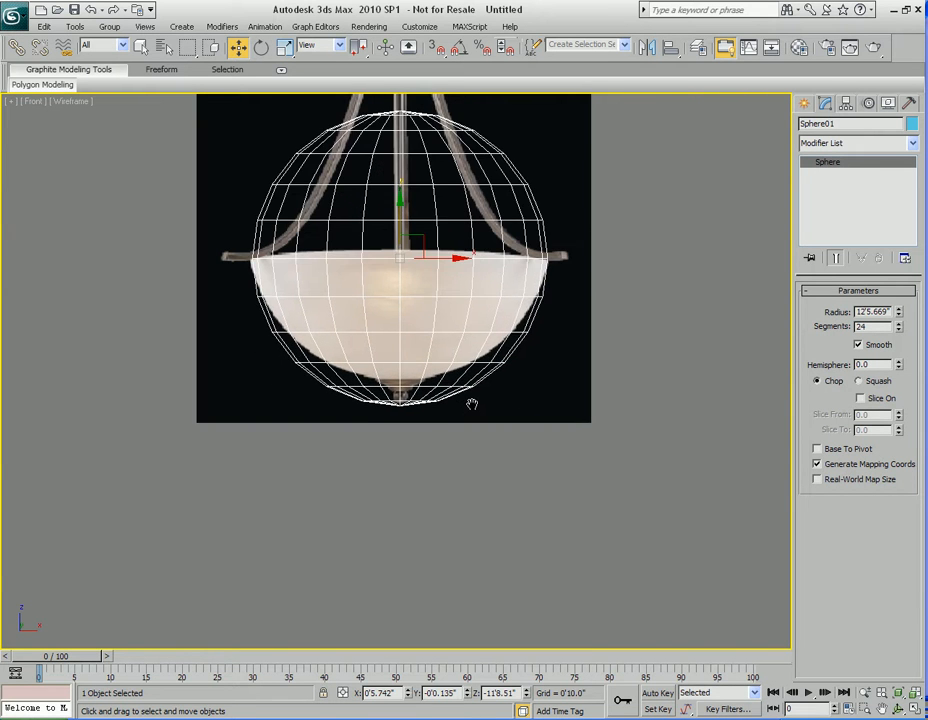
Scale the sphere vertically to about 82% so its lower half matches the glass bowl's depth.
middle_drag(472, 403, 481, 467)
key(r)
mouse_move(412, 261)
mouse_down()
mouse_move(410, 244)
mouse_move(409, 255)
mouse_up()
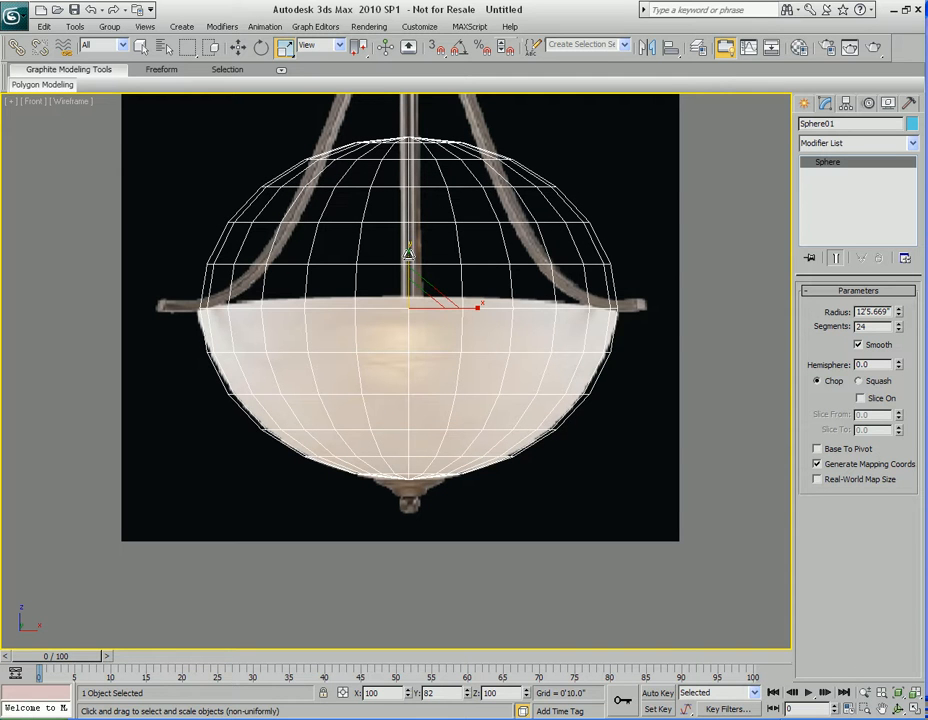
Convert the flattened sphere to an Editable Poly.
right_click(408, 320)
mouse_move(440, 516)
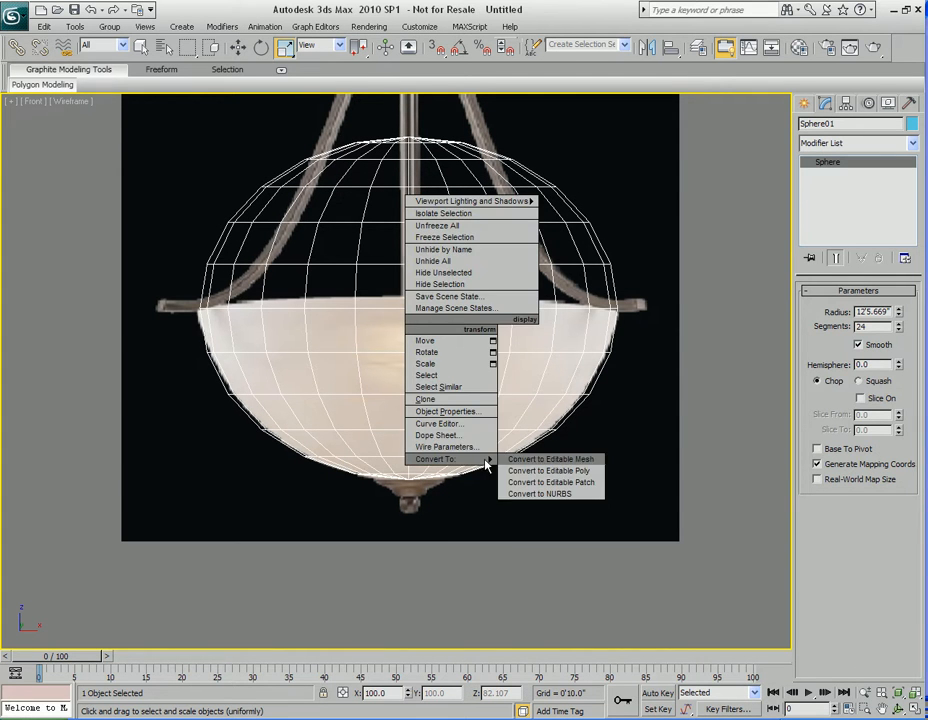
click(535, 532)
Delete all polygons in the upper half of the sphere, leaving only the bowl.
middle_drag(483, 429, 503, 480)
key(q)
key(4)
drag(161, 148, 686, 367)
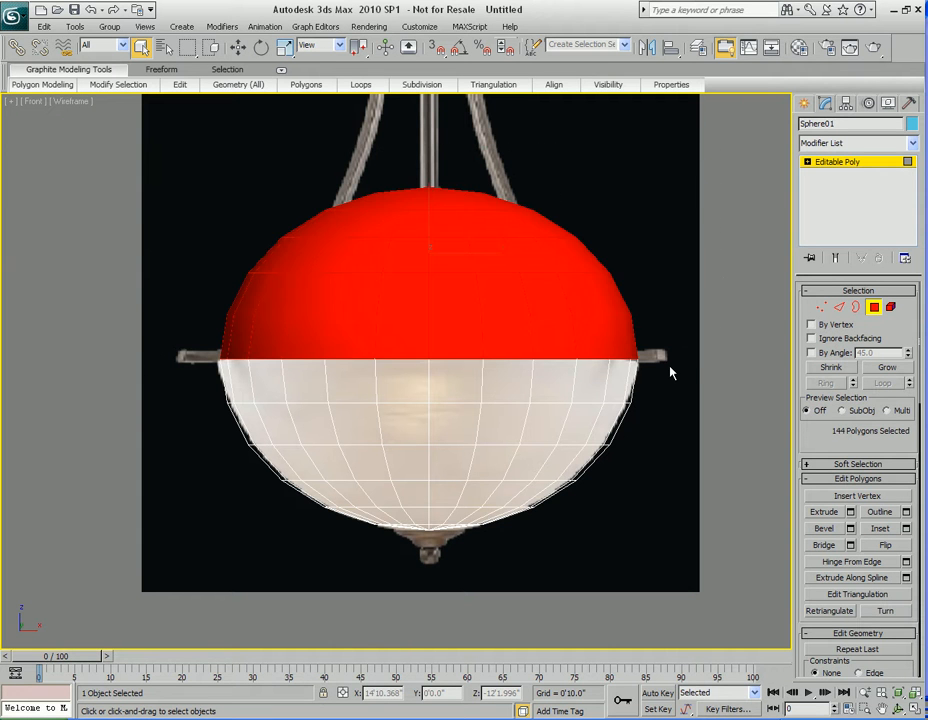
key(Delete)
Turn on NURMS smoothing for the bowl.
scroll(553, 530, up, 6)
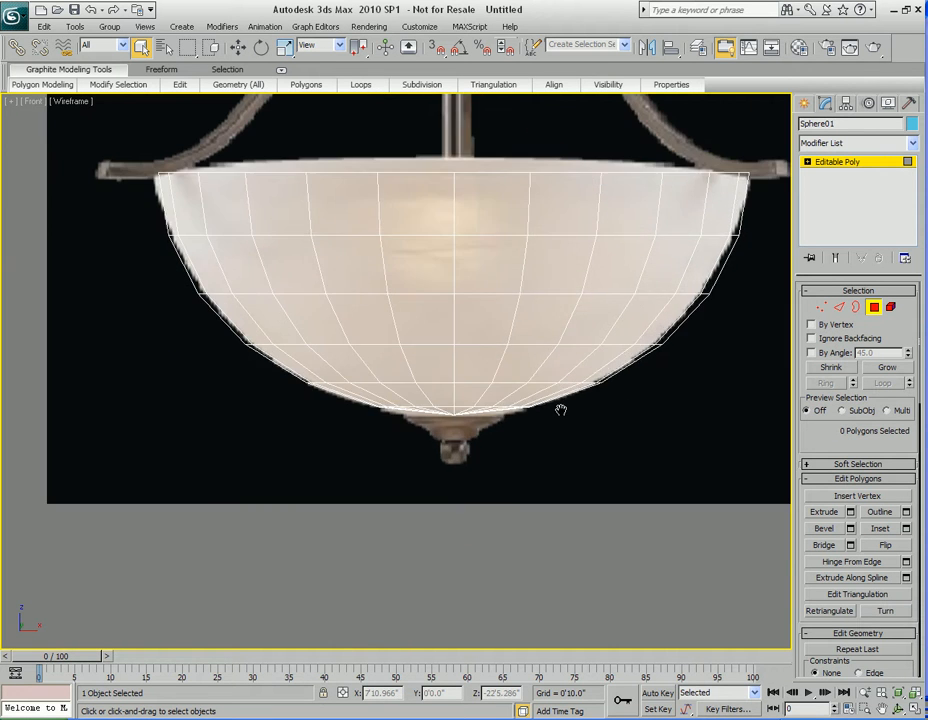
scroll(545, 451, down, 3)
right_click(449, 380)
click(416, 188)
Leave polygon editing and scale the whole bowl vertically to about 102% to fit the reference outline.
scroll(549, 569, up, 4)
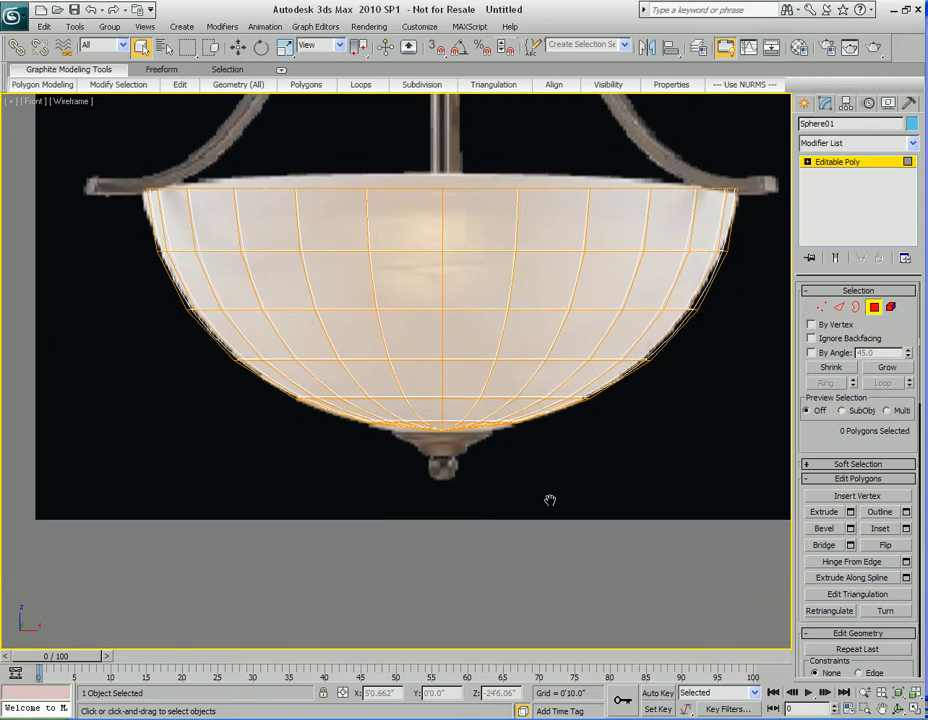
middle_drag(549, 490, 484, 530)
scroll(485, 530, down, 2)
middle_drag(521, 470, 537, 420)
scroll(537, 420, up, 2)
middle_drag(507, 525, 509, 484)
middle_drag(489, 323, 494, 444)
key(4)
key(r)
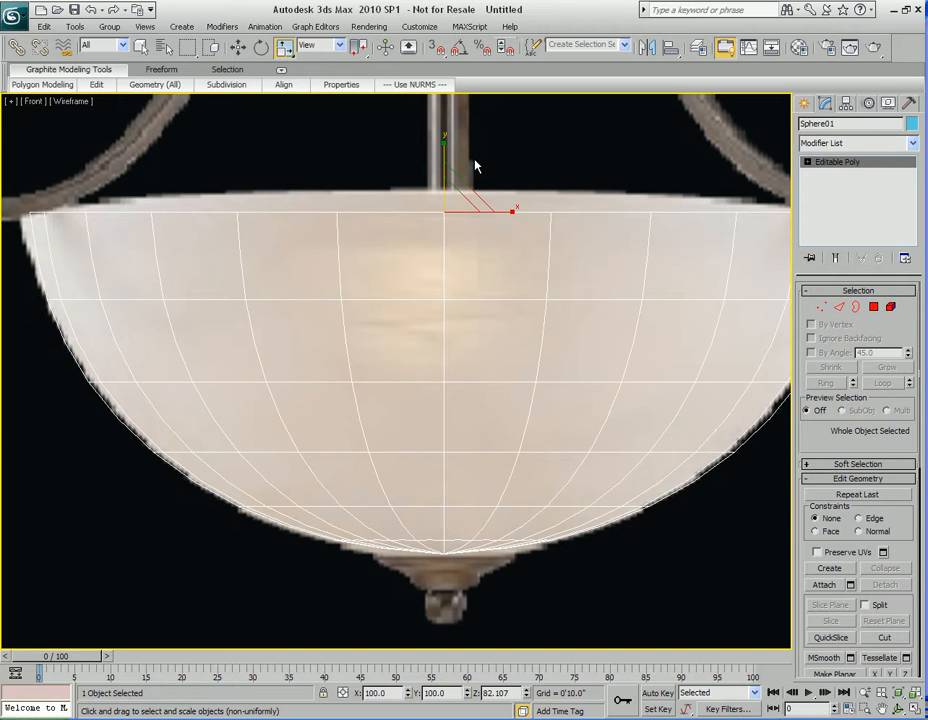
drag(442, 148, 442, 145)
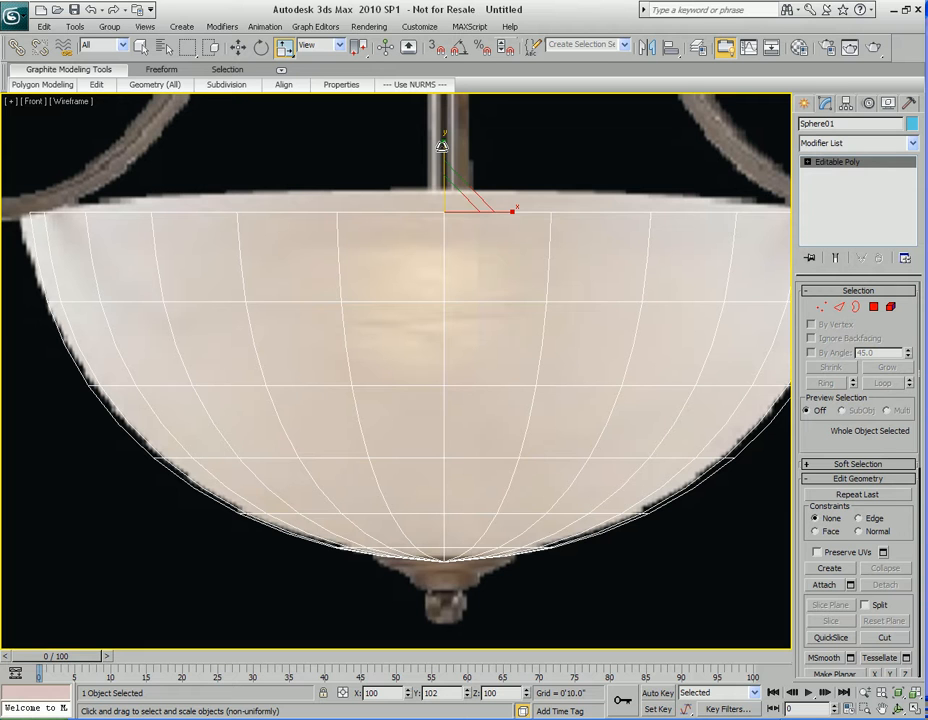
Fine-tune the bowl's vertical scale at about 102% until its lower curve matches the reference outline.
drag(442, 146, 442, 148)
middle_drag(483, 512, 483, 458)
middle_drag(464, 406, 464, 437)
scroll(464, 437, down, 2)
key(q)
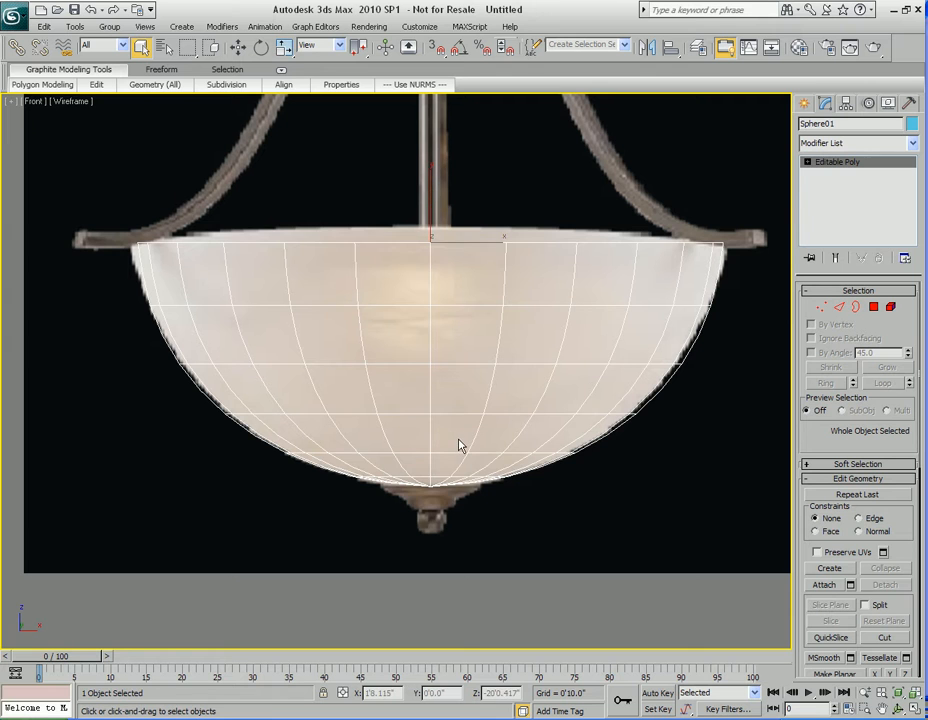
Select the 24 edges radiating from the bowl's bottom pole in the perspective view, with backfacing edges ignored.
key(p)
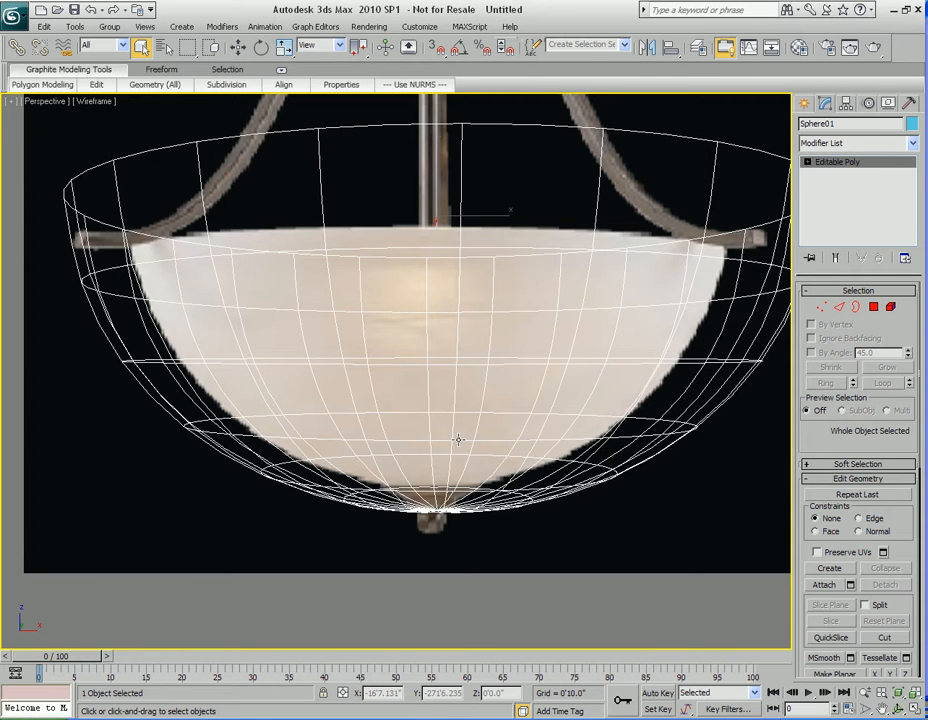
key(f)
key(alt+w)
scroll(464, 455, down, 2)
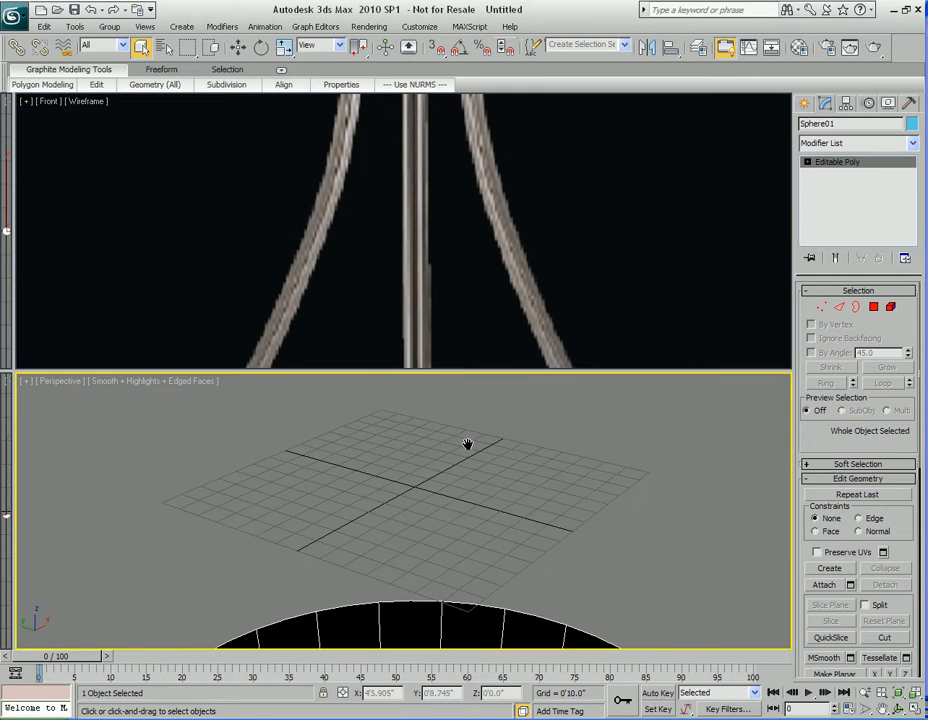
key(alt+w)
scroll(441, 526, down, 4)
alt+middle_drag(454, 518, 478, 491)
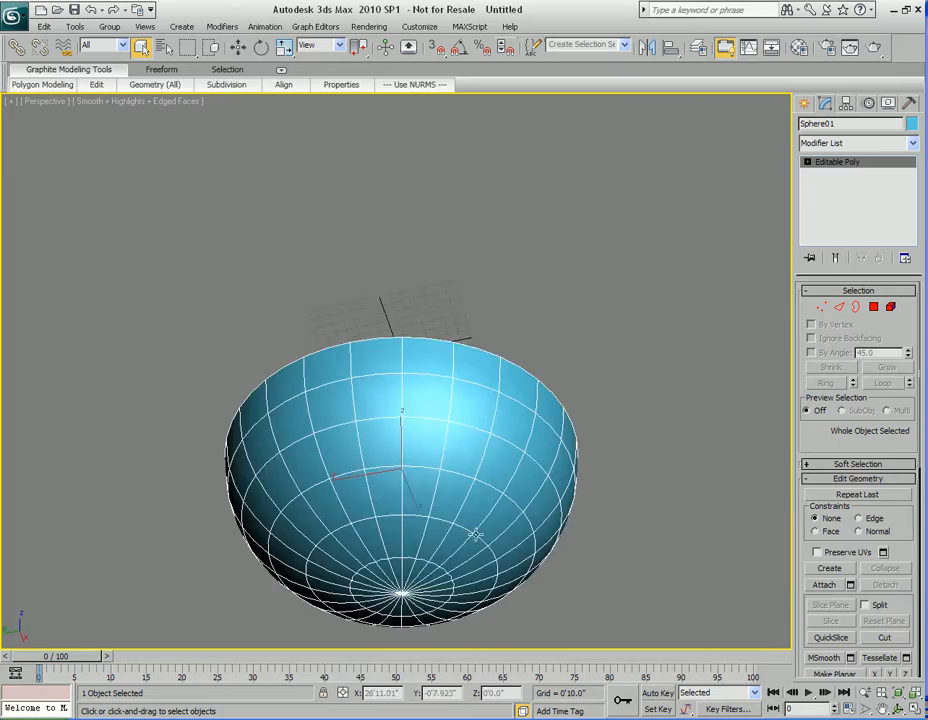
scroll(478, 491, up, 3)
middle_drag(480, 550, 512, 443)
middle_drag(525, 526, 487, 442)
alt+middle_drag(485, 490, 478, 452)
key(2)
mouse_move(478, 355)
middle_down()
mouse_move(451, 441)
mouse_move(449, 412)
mouse_move(460, 399)
mouse_move(429, 418)
mouse_move(428, 398)
middle_up()
scroll(451, 438, up, 3)
click(827, 341)
drag(373, 368, 496, 467)
middle_drag(436, 403, 433, 424)
key(alt+x)
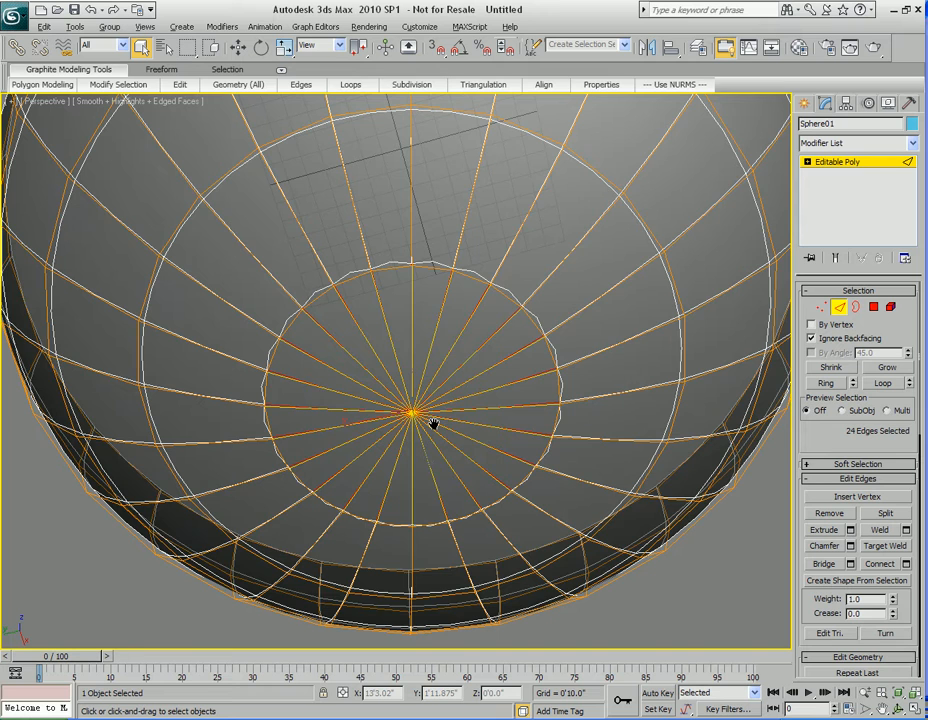
key(alt+x)
Connect the selected edges with 1 segment and a slide of 30, checking the ring against the reference finial.
right_click(472, 345)
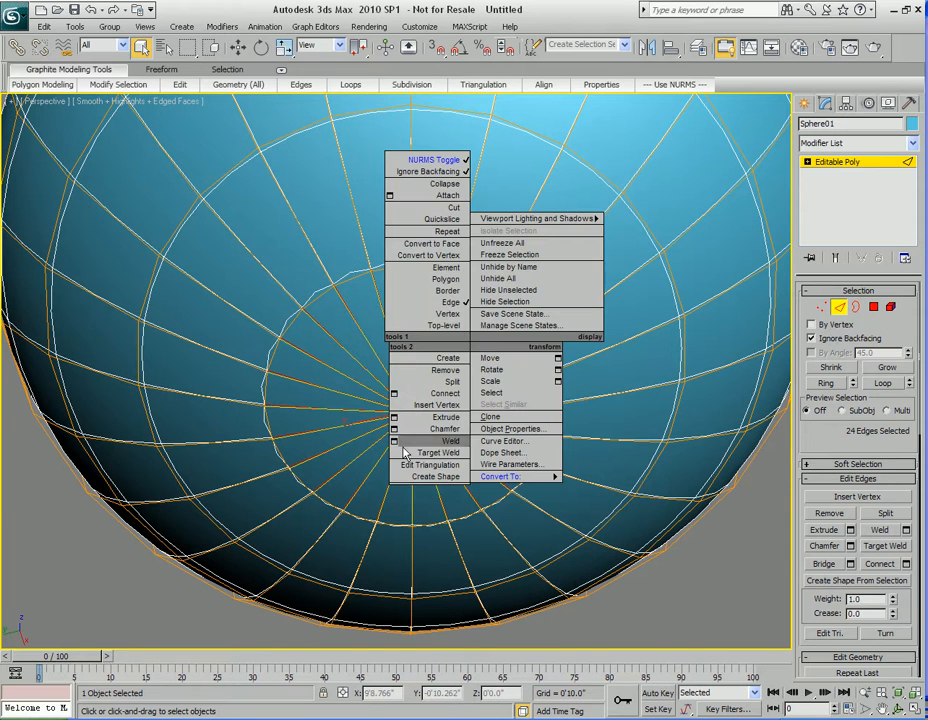
click(393, 395)
drag(505, 304, 738, 289)
key(alt+w)
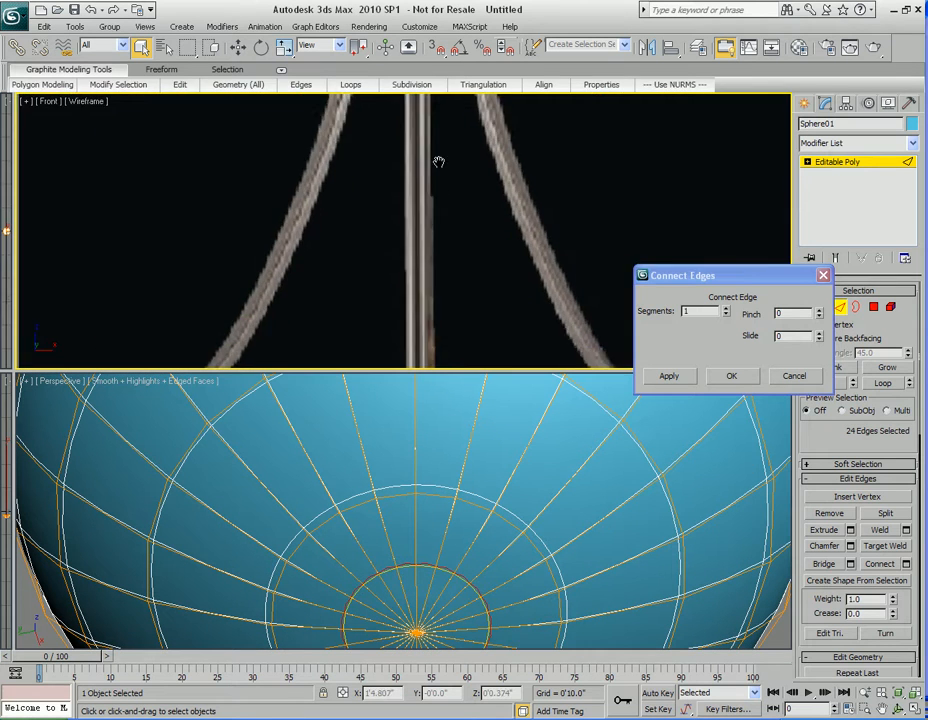
scroll(440, 170, down, 5)
scroll(462, 300, up, 6)
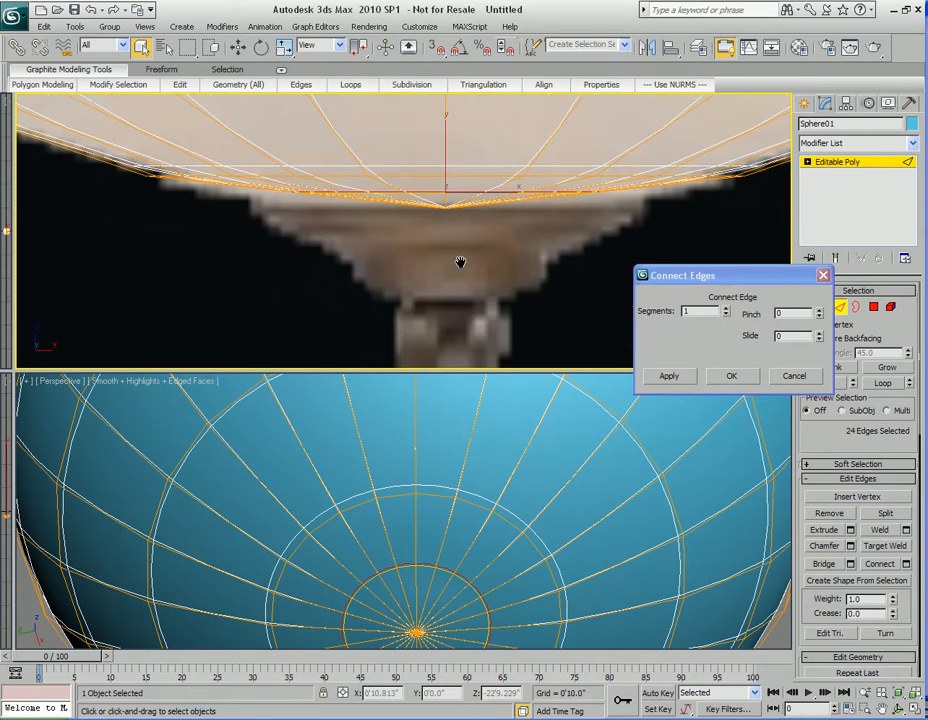
middle_drag(462, 265, 459, 292)
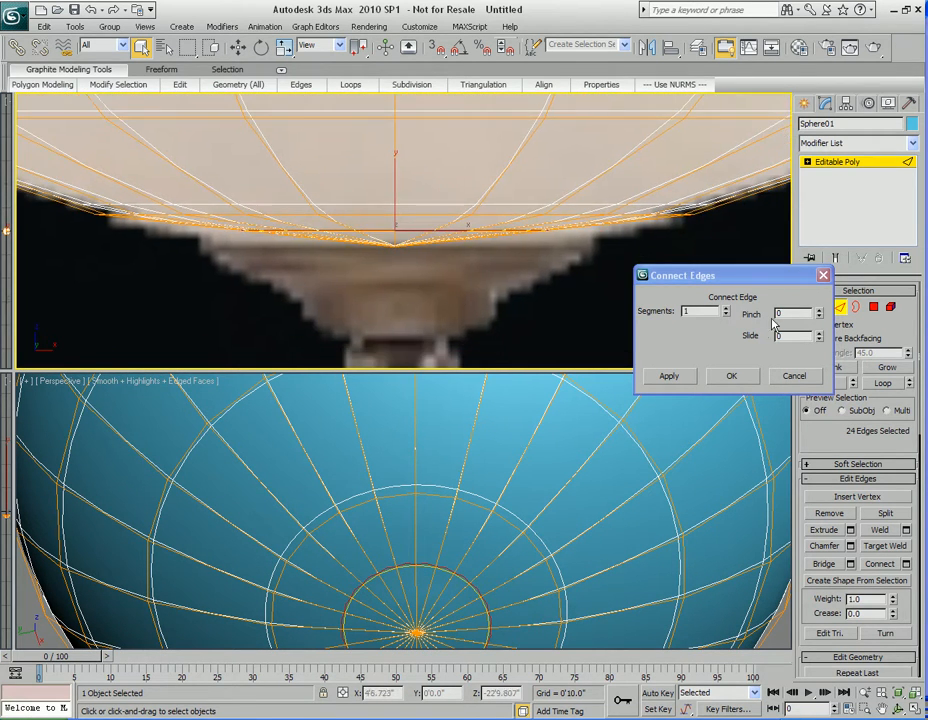
mouse_move(819, 339)
mouse_down()
mouse_move(821, 348)
mouse_move(821, 322)
mouse_up()
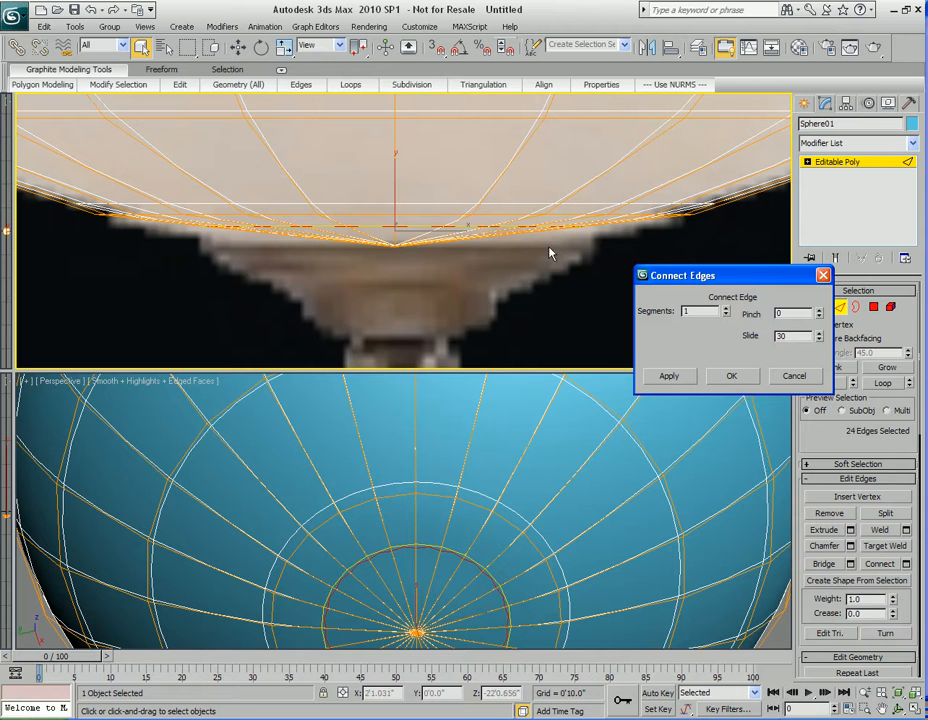
click(738, 378)
Select the 24 polygons inside the new ring at the bowl's bottom pole.
middle_drag(422, 294, 427, 277)
middle_drag(433, 524, 462, 501)
key(4)
drag(408, 472, 456, 520)
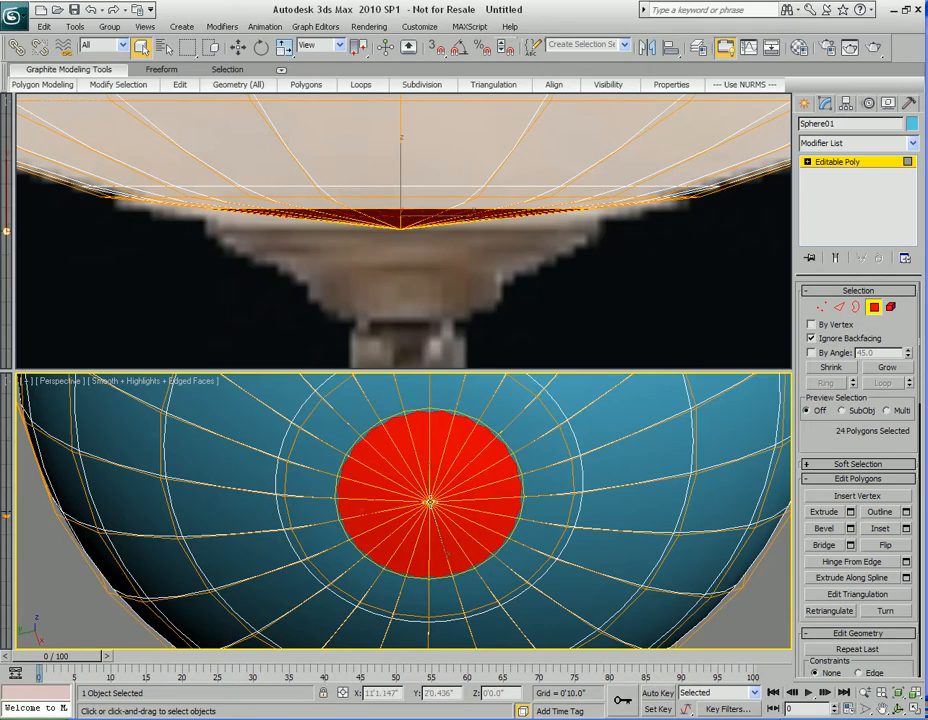
key(alt+x)
key(z)
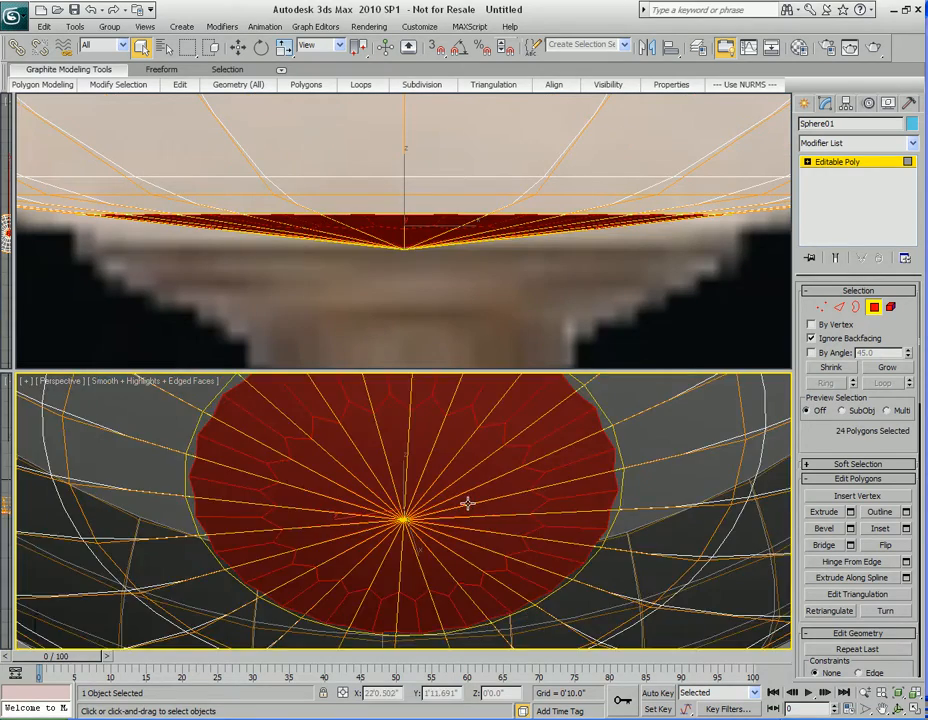
scroll(468, 504, down, 3)
key(alt+x)
middle_drag(448, 528, 451, 506)
Extrude the selected polygons downward and adjust their height to the first tier of the reference finial.
key(shift+e)
drag(435, 472, 432, 425)
middle_drag(424, 307, 445, 313)
scroll(445, 313, down, 2)
key(w)
mouse_move(431, 257)
mouse_down()
mouse_move(431, 285)
mouse_move(431, 249)
mouse_up()
middle_drag(472, 304, 452, 316)
middle_drag(418, 549, 389, 510)
alt+middle_drag(420, 548, 423, 515)
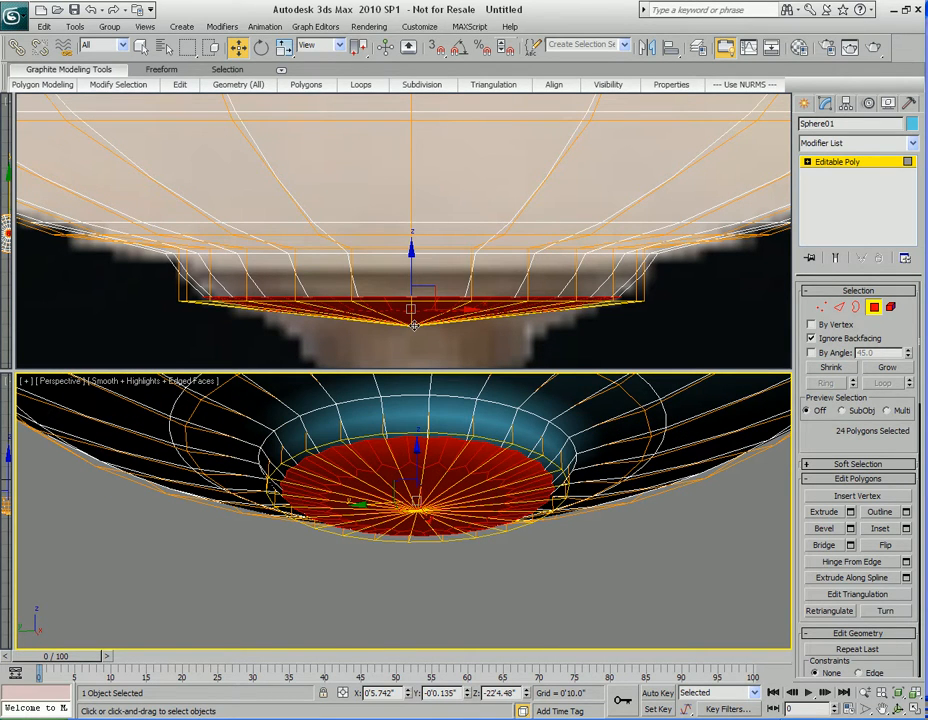
Flatten the extruded polygons along the Z axis and lower them by about 0.375 inch.
mouse_move(559, 89)
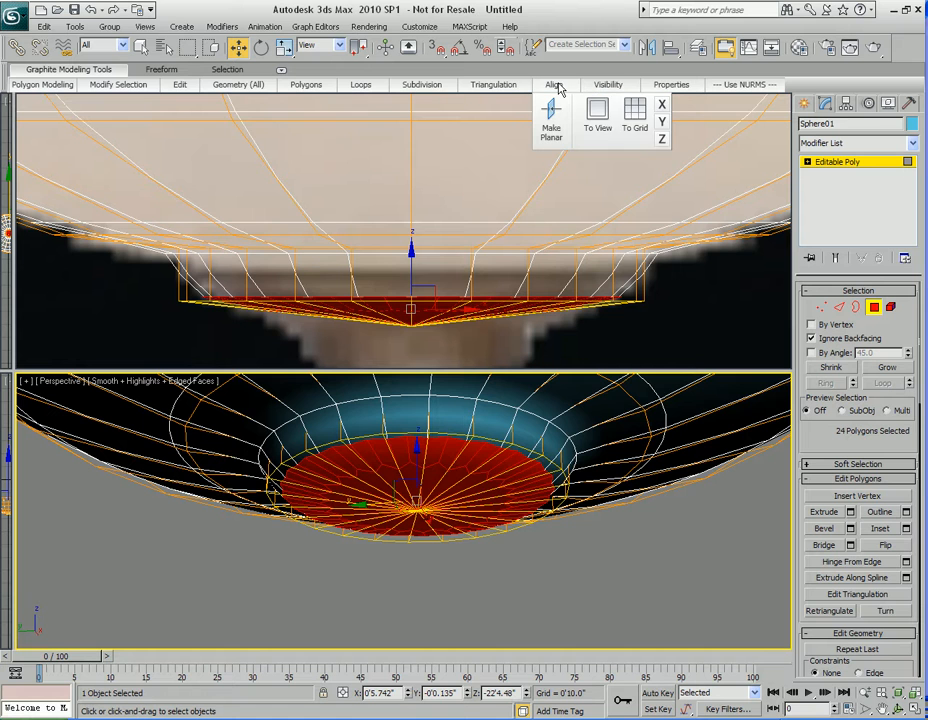
click(663, 141)
middle_drag(418, 318, 429, 292)
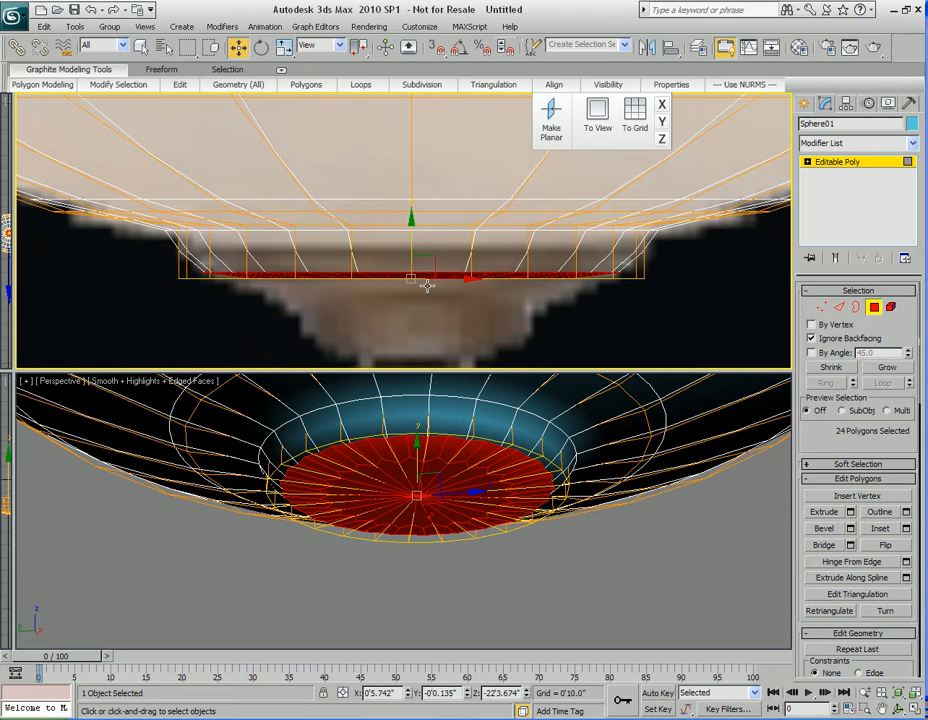
mouse_move(410, 225)
mouse_down()
mouse_move(412, 188)
mouse_move(414, 232)
mouse_move(412, 222)
mouse_up()
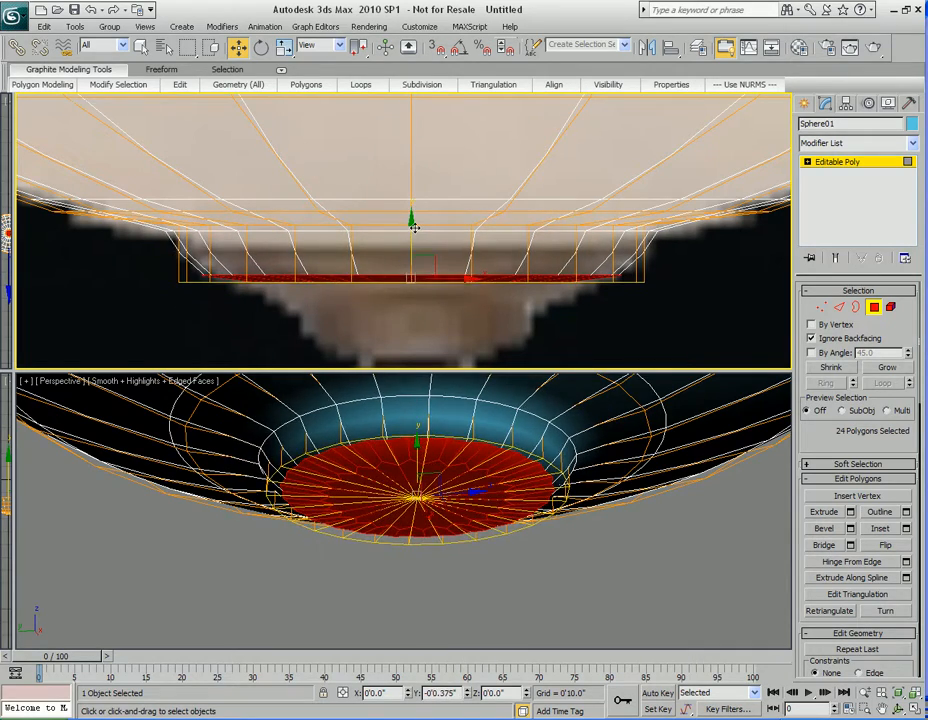
Inset the flat cap polygons to form the base of the finial's second tier.
click(427, 536)
scroll(437, 512, up, 3)
alt+middle_drag(428, 536, 445, 518)
scroll(445, 518, down, 4)
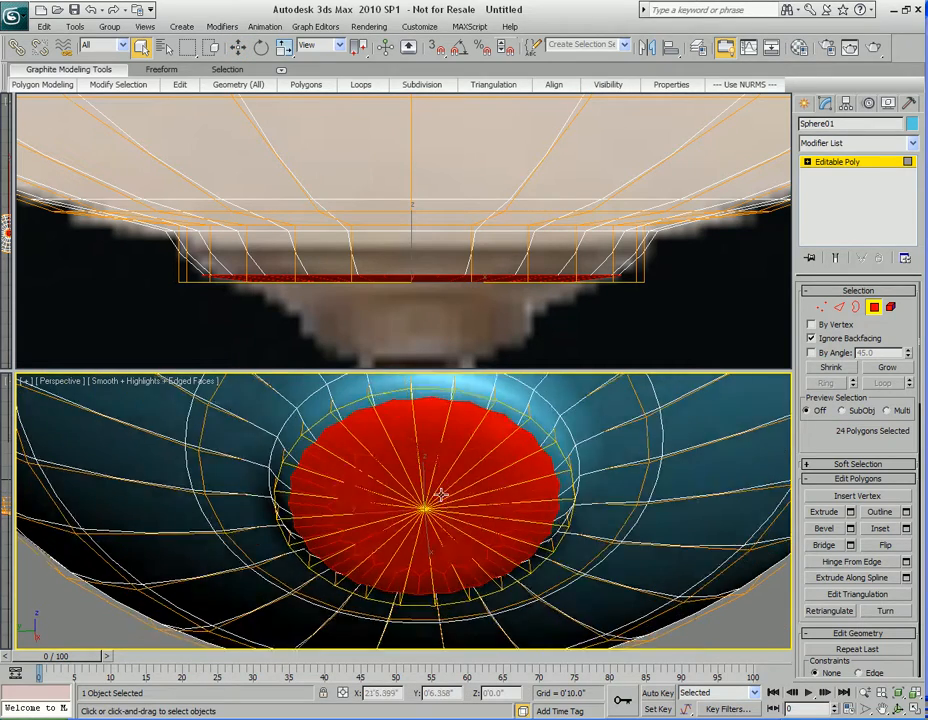
right_click(422, 462)
click(402, 540)
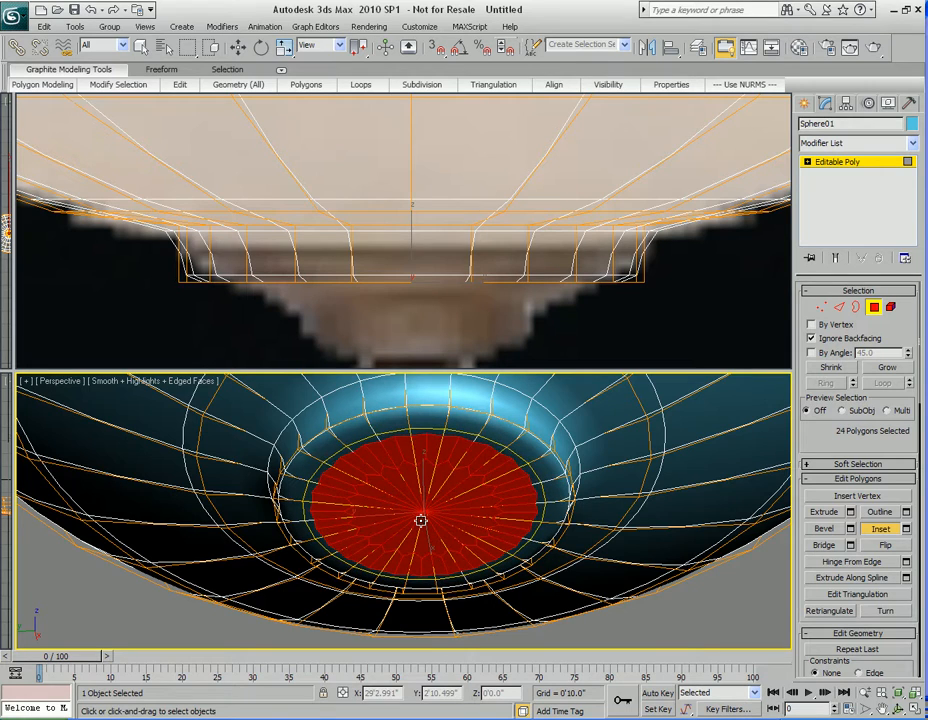
right_click(421, 520)
Extrude the inset cap downward as the second tier and lower it by a further 0.68 inch or so.
alt+middle_drag(421, 520, 437, 507)
key(shift+e)
drag(420, 470, 418, 454)
right_click(418, 424)
key(w)
right_click(411, 255)
mouse_move(411, 255)
mouse_down()
mouse_move(411, 275)
mouse_move(411, 261)
mouse_up()
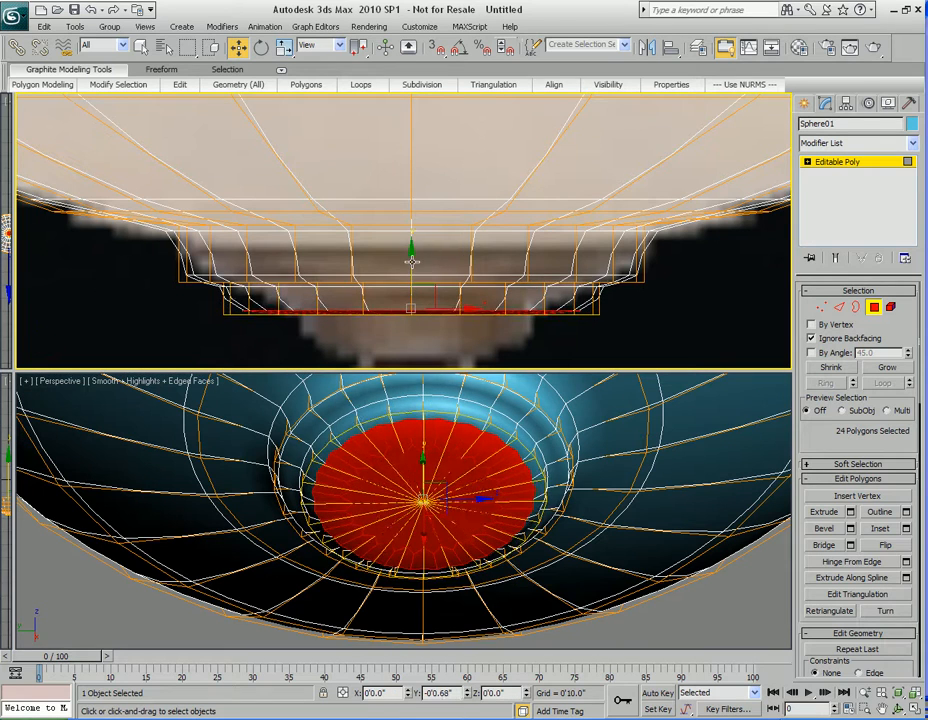
Inset the second tier's cap polygons to the width of the narrower third tier.
alt+middle_drag(431, 554, 438, 545)
right_click(445, 491)
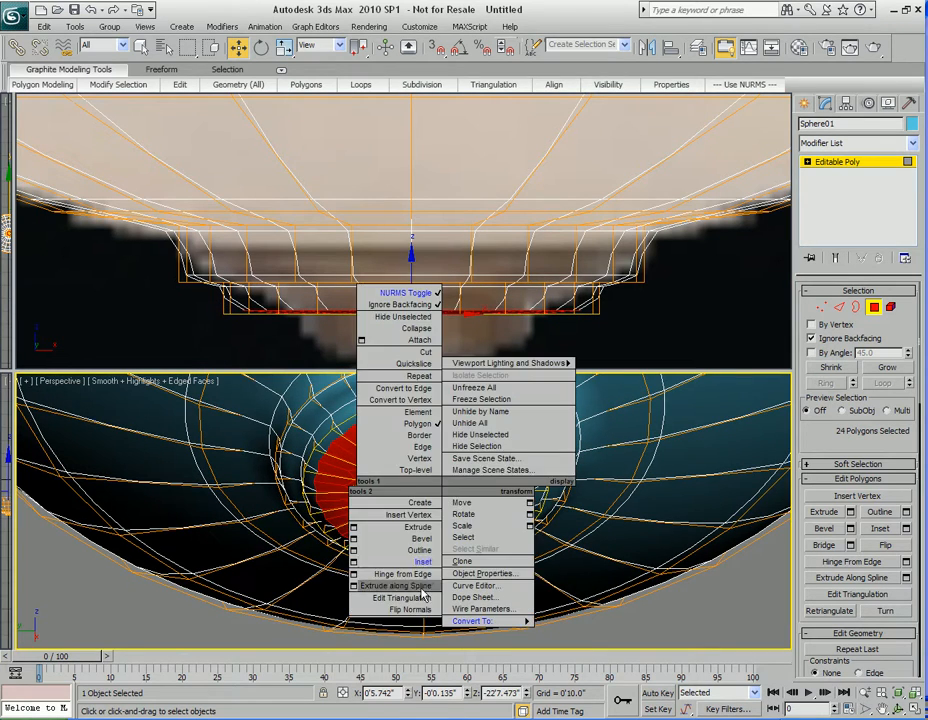
click(422, 561)
mouse_move(438, 516)
mouse_down()
mouse_move(438, 506)
mouse_move(436, 521)
mouse_up()
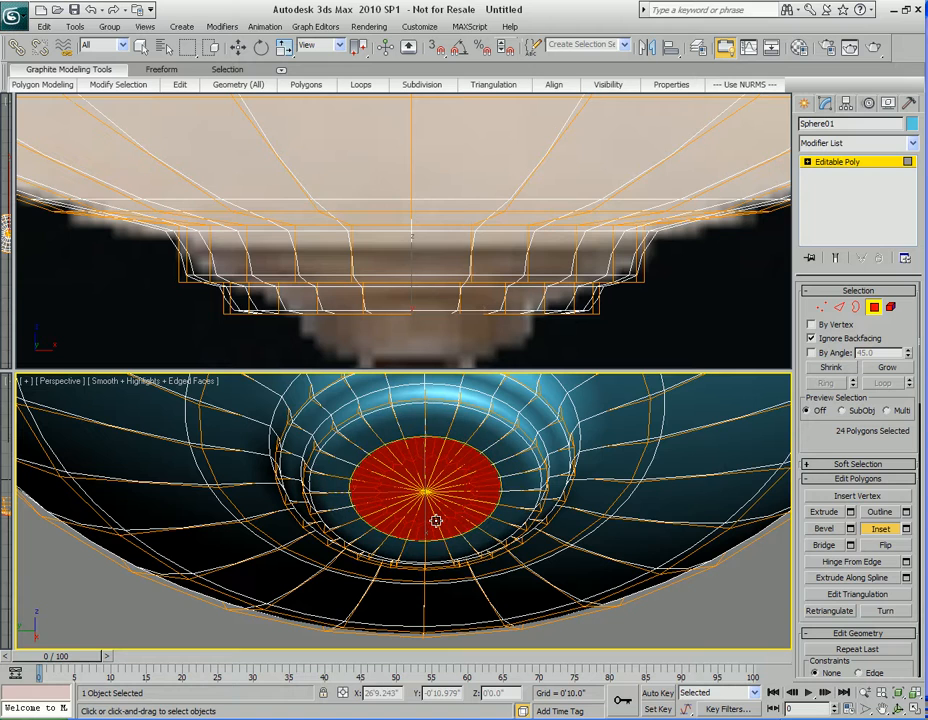
Extrude the inset cap as the third tier and move it down to match the reference finial.
key(shift+e)
drag(437, 474, 434, 446)
middle_drag(384, 325, 378, 280)
key(w)
drag(426, 478, 446, 553)
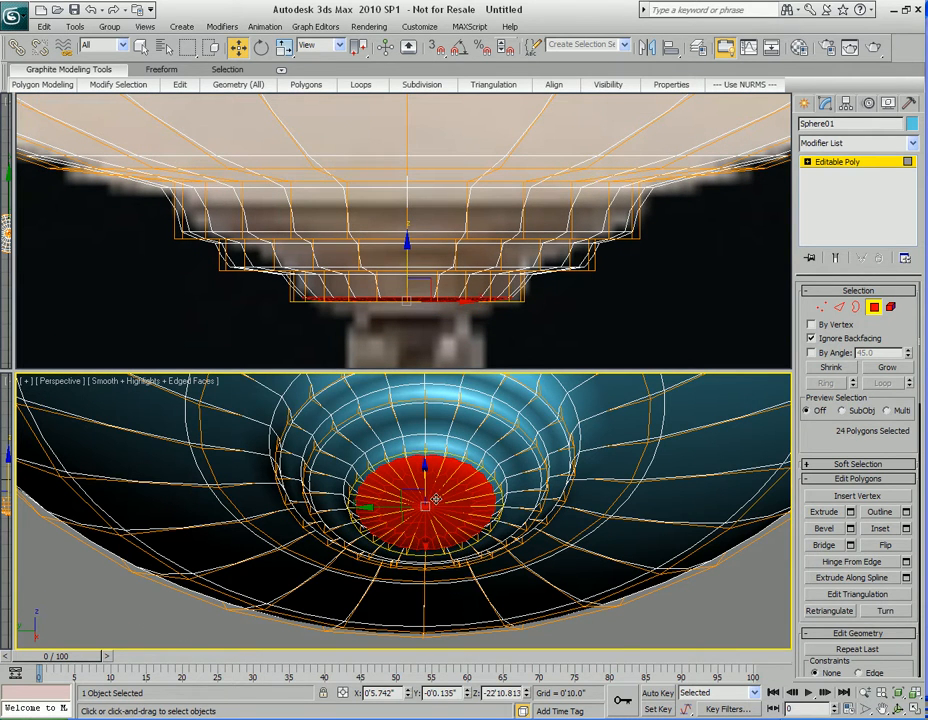
Extrude the third tier's cap once more, shrink it into a taper and adjust its height.
scroll(436, 499, up, 2)
middle_drag(467, 488, 457, 505)
key(shift+e)
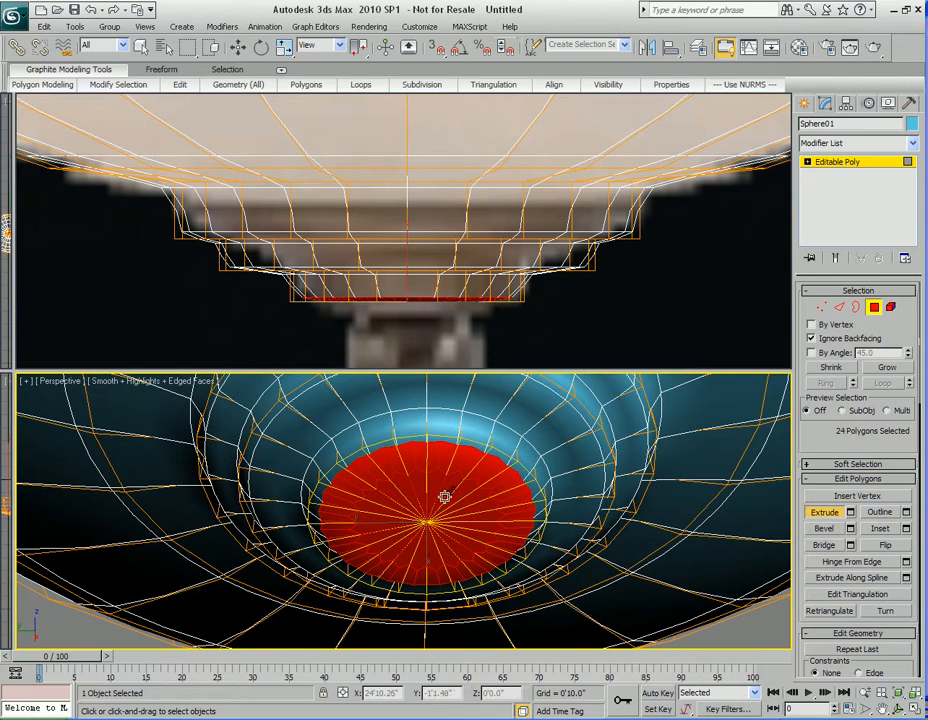
drag(447, 497, 429, 480)
key(w)
middle_drag(444, 549, 447, 512)
drag(451, 489, 448, 509)
key(w)
drag(428, 465, 428, 460)
Maximize the perspective view and turn off NURMS smoothing on the bowl.
middle_drag(380, 460, 388, 530)
key(alt+w)
key(q)
right_click(387, 439)
click(350, 269)
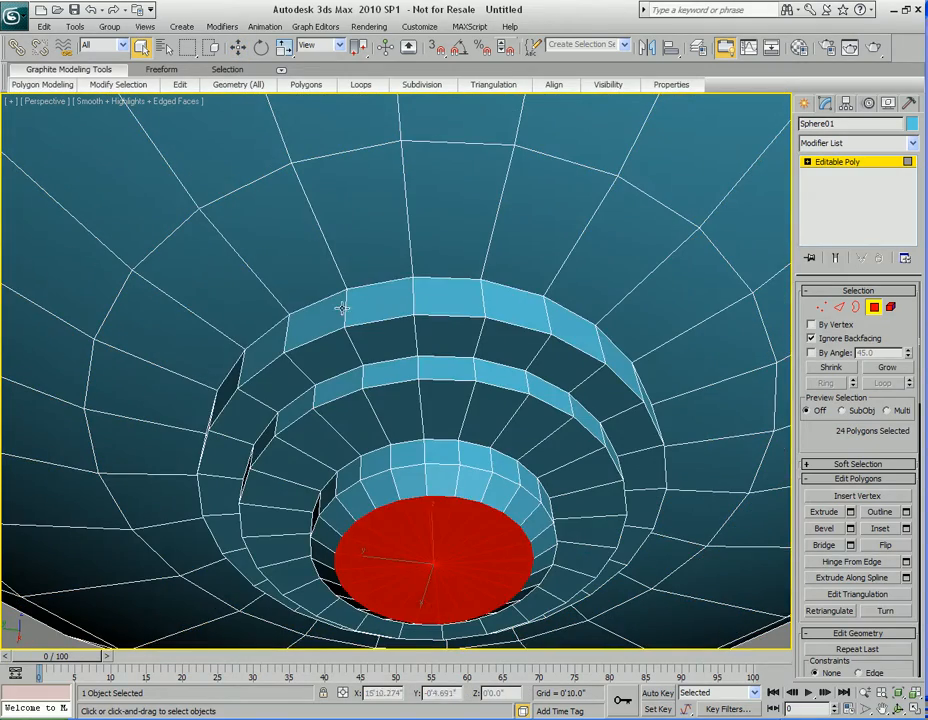
Select the edge loops around the finial's junction with the bowl, the start of the taper and the end cap.
key(2)
click(378, 282)
alt+middle_drag(405, 350, 403, 463)
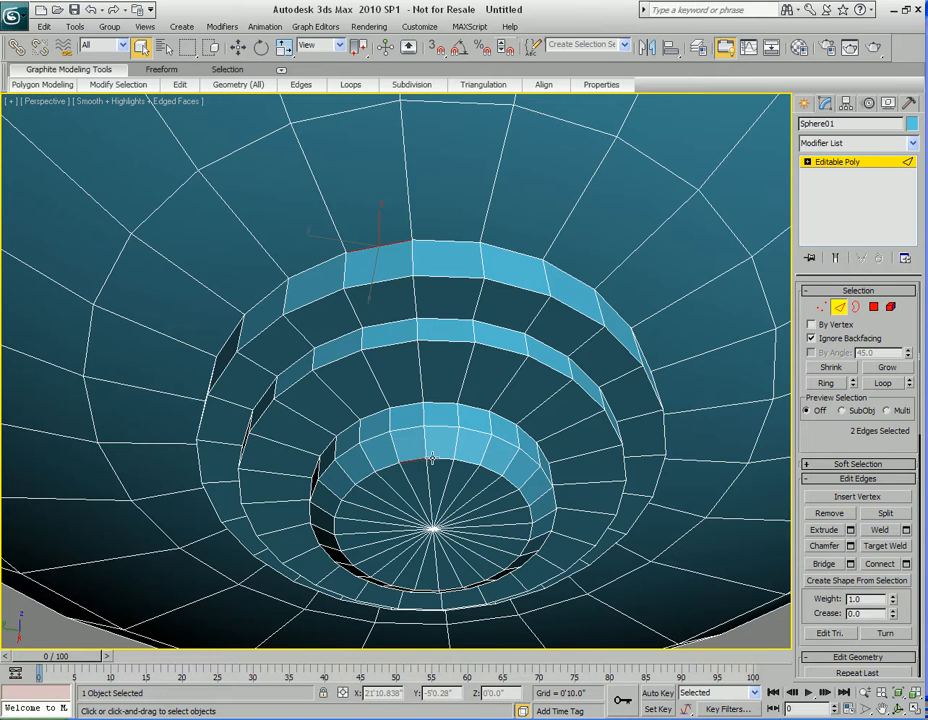
click(882, 384)
Open the chamfer settings for the selected edge loops and turn NURMS smoothing back on.
right_click(408, 300)
click(354, 384)
drag(455, 325, 601, 372)
right_click(480, 380)
click(443, 219)
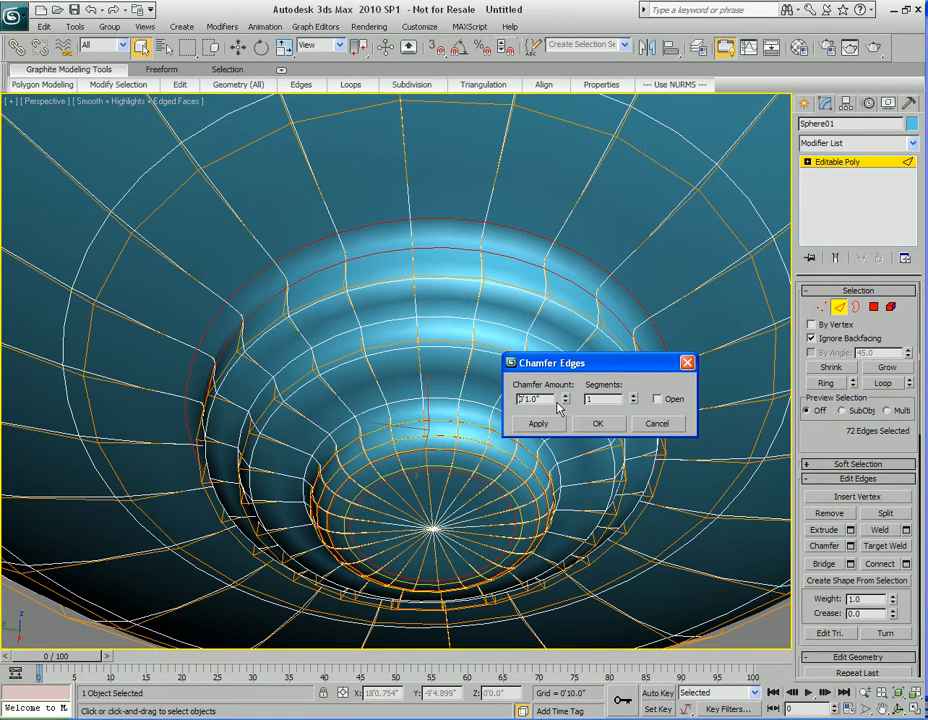
Chamfer the edge loops with 2 segments and a reduced amount, checking the preview in a test render.
click(634, 396)
drag(566, 404, 561, 487)
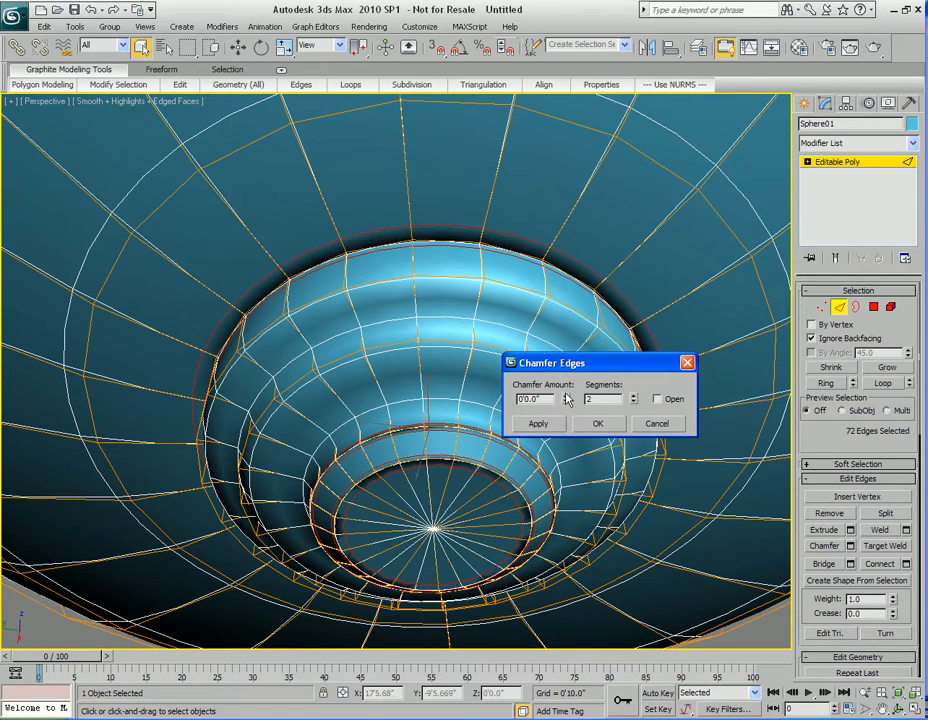
key(shift+q)
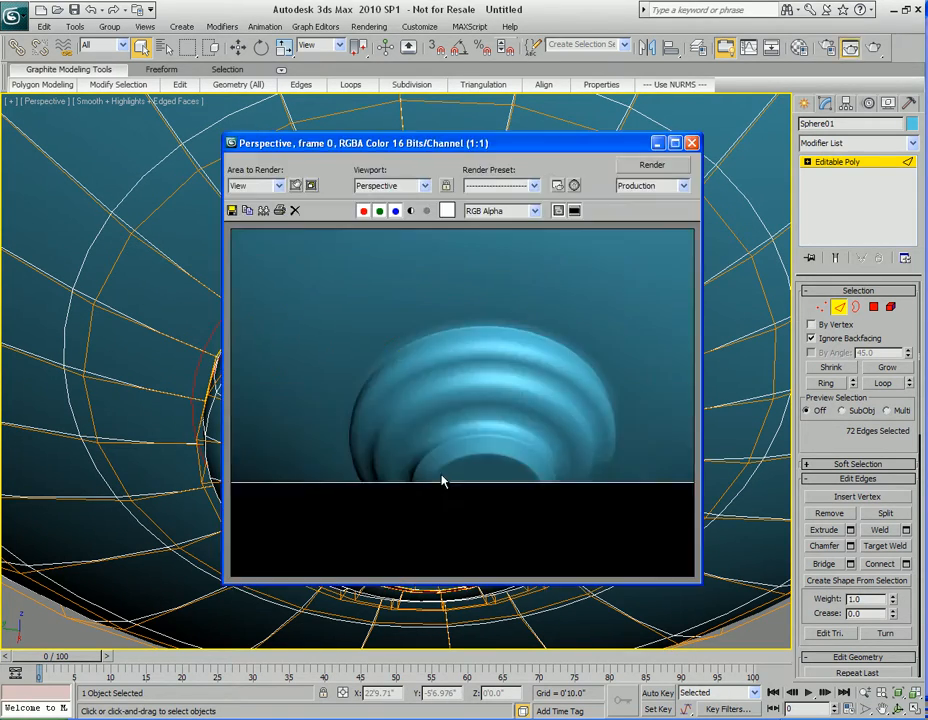
click(691, 143)
click(612, 427)
Render the perspective view from farther back to check the finial's chamfered tiers.
scroll(497, 441, down, 3)
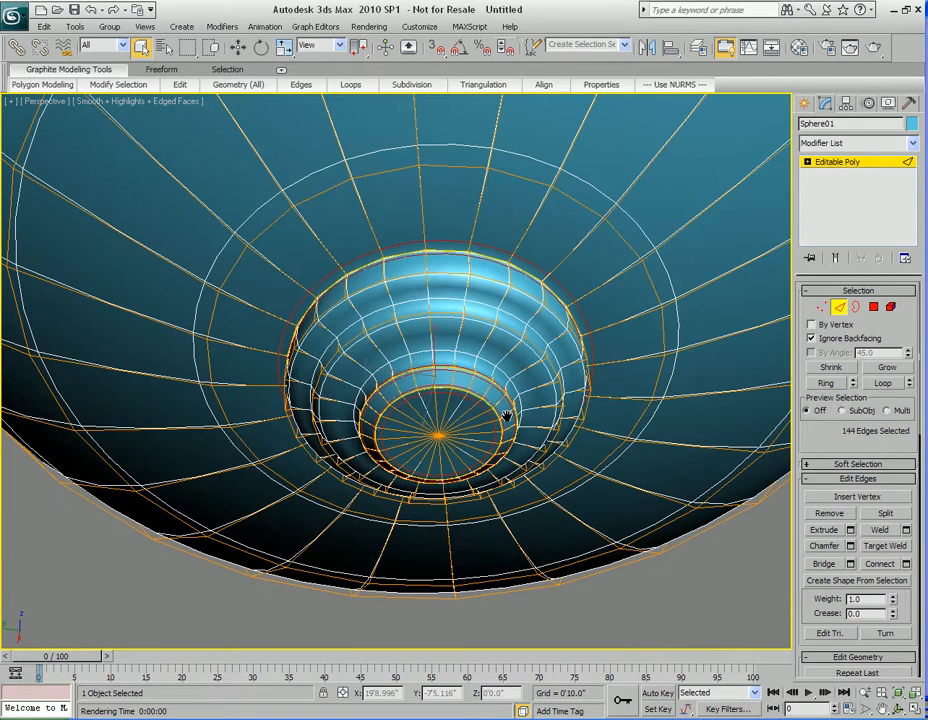
key(shift+q)
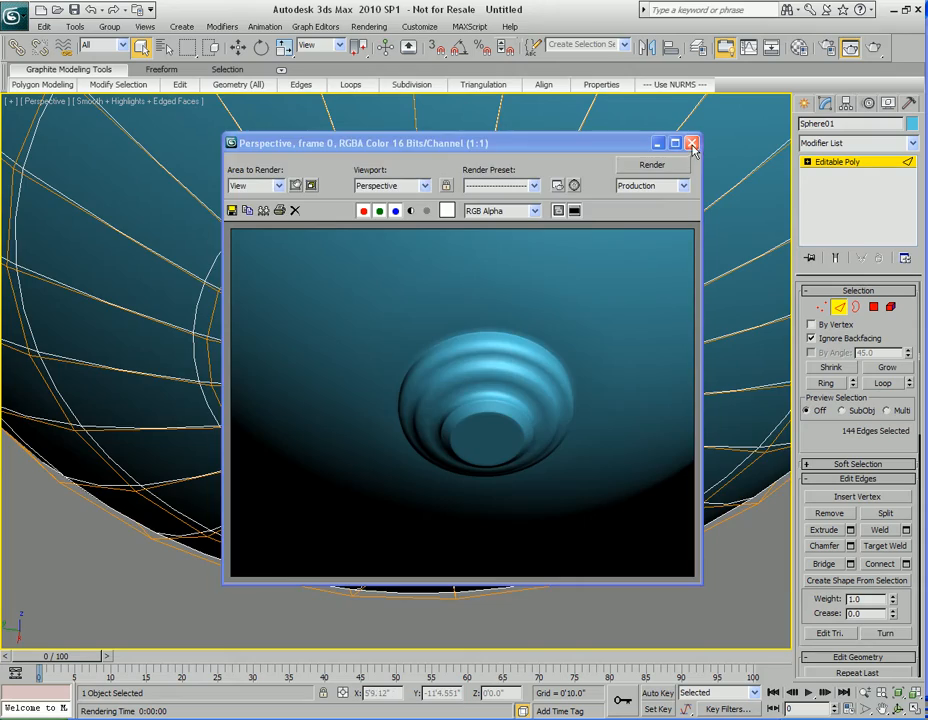
click(691, 145)
Create a sphere of about 5.792 inch radius at the centre of the finial's end cap, using AutoGrid and vertex snapping.
scroll(457, 443, up, 4)
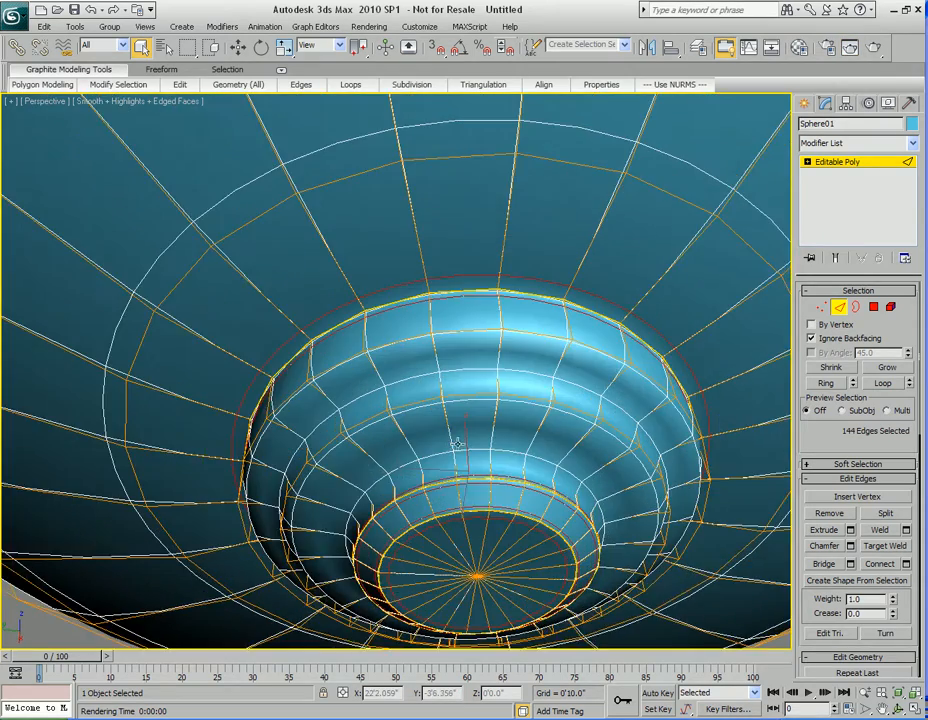
mouse_move(457, 443)
alt+middle_down()
mouse_move(431, 444)
mouse_move(460, 412)
mouse_move(465, 434)
alt+middle_up()
key(2)
middle_drag(465, 434, 460, 417)
ctrl+right_click(430, 475)
click(454, 460)
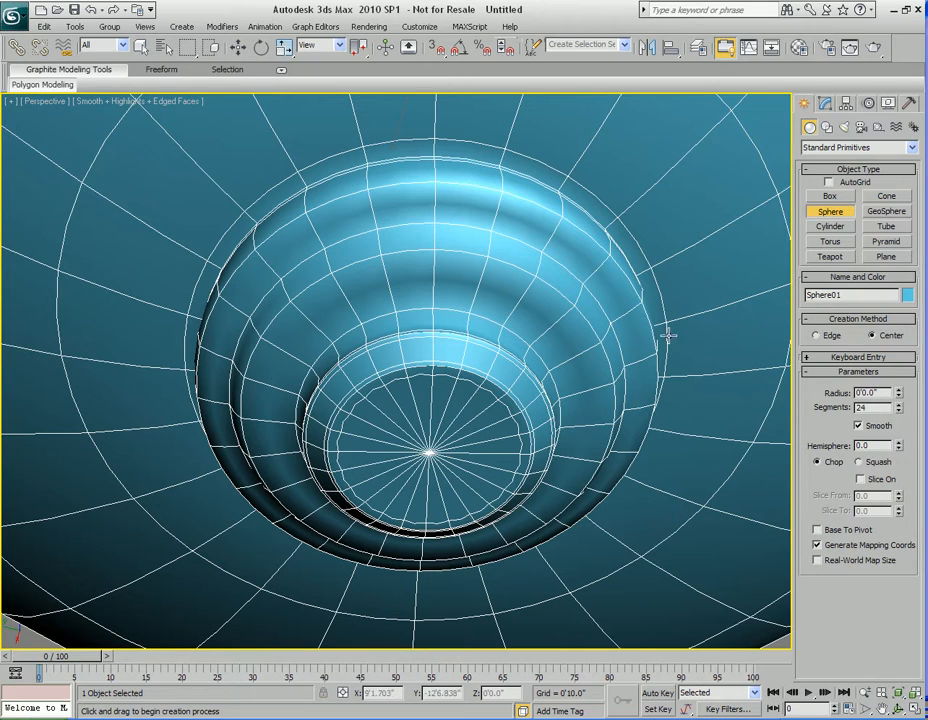
scroll(471, 489, up, 3)
mouse_move(471, 489)
middle_down()
mouse_move(478, 447)
mouse_move(457, 474)
middle_up()
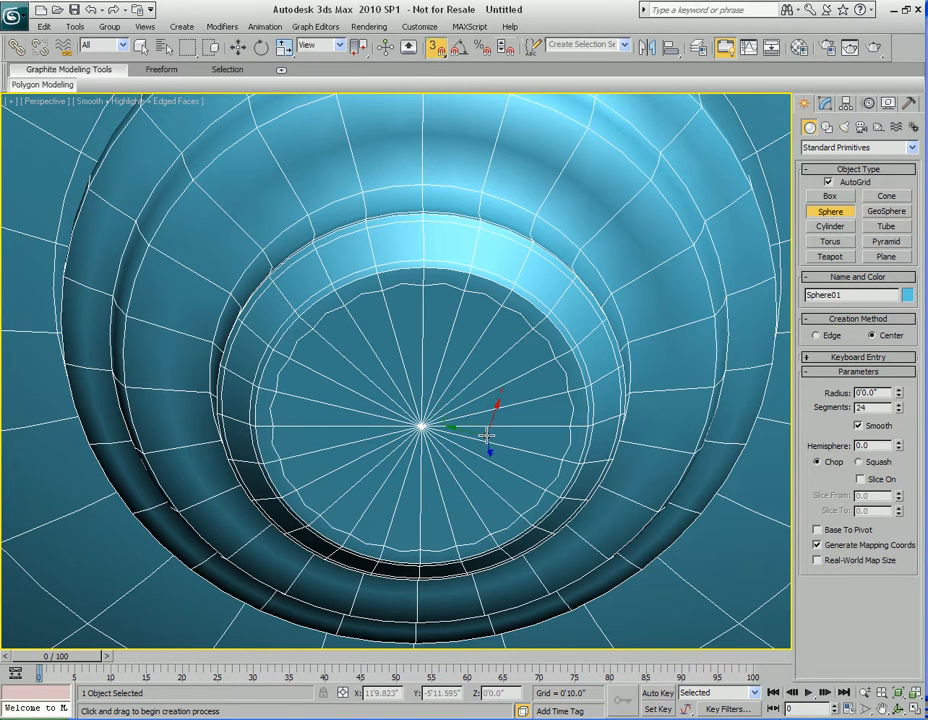
key(s)
drag(421, 427, 445, 503)
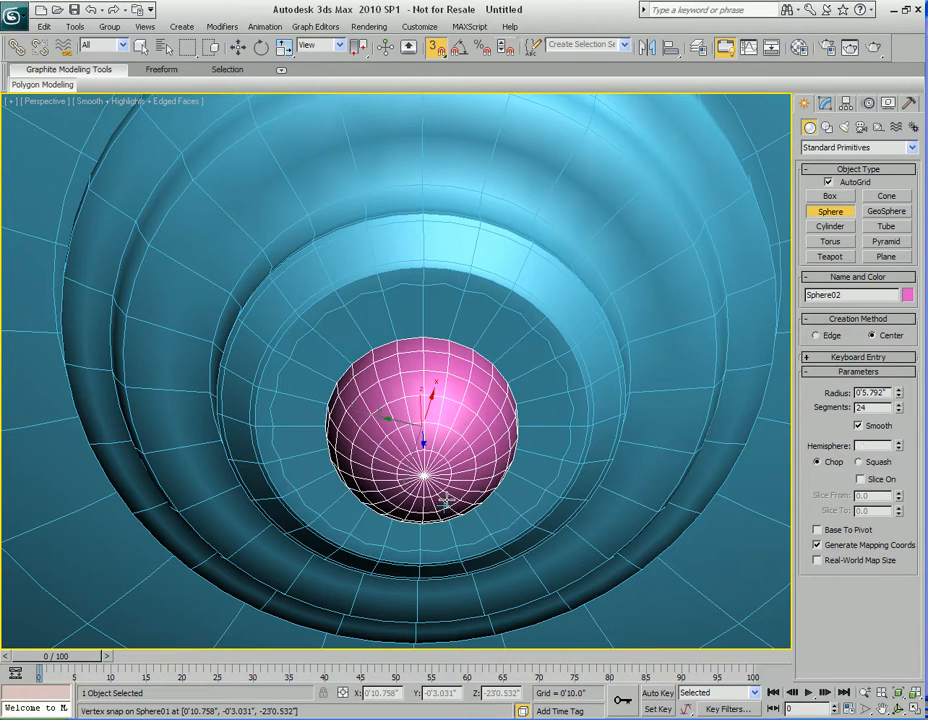
right_click(447, 510)
Move the new sphere straight down so it hangs just beneath the finial's end cap.
alt+middle_drag(479, 446, 429, 426)
scroll(468, 441, down, 3)
key(w)
drag(422, 385, 422, 421)
alt+middle_drag(428, 426, 469, 451)
scroll(436, 417, up, 3)
key(q)
key(1)
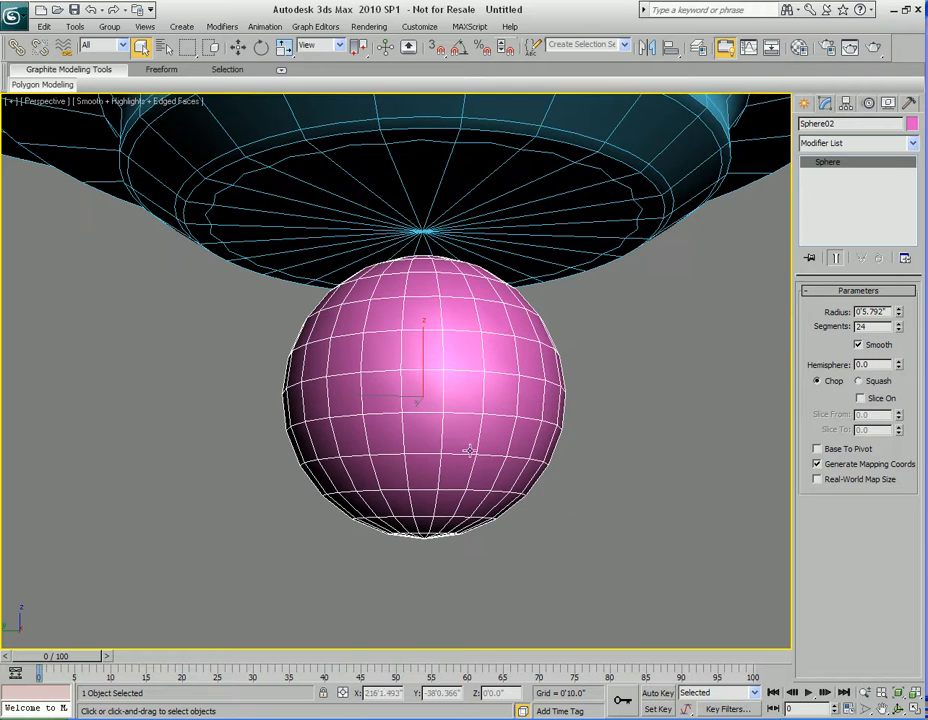
Convert the small sphere beneath the finial to an Editable Poly.
right_click(467, 349)
mouse_move(545, 475)
click(619, 485)
middle_drag(494, 393, 495, 423)
Select the upper half of the small sphere's polygons, shrink the selection by one ring and delete it.
key(4)
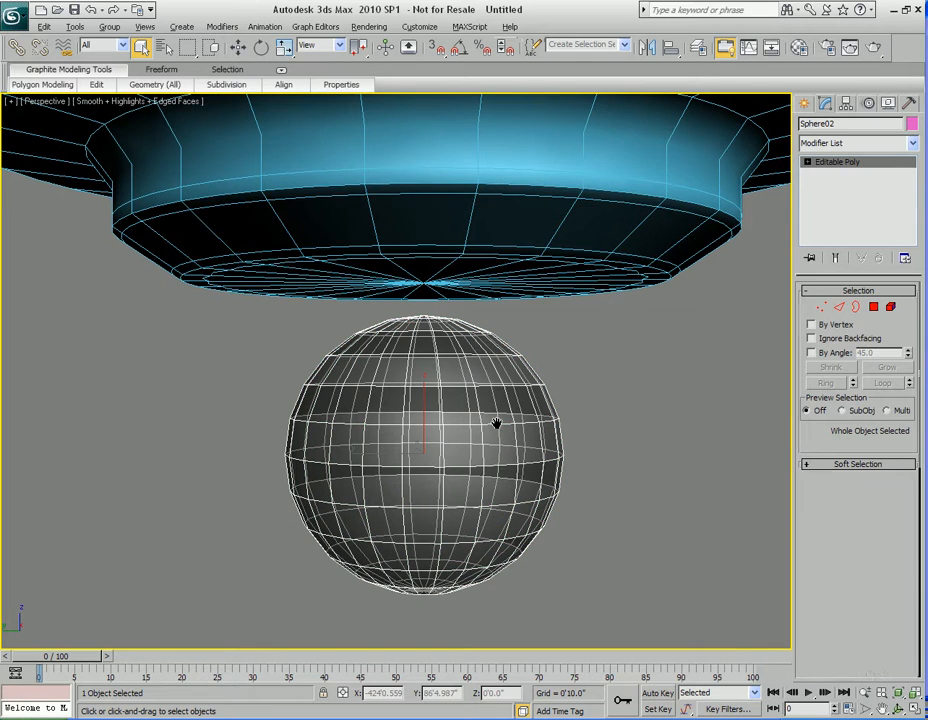
alt+middle_drag(464, 468, 467, 423)
scroll(467, 436, down, 4)
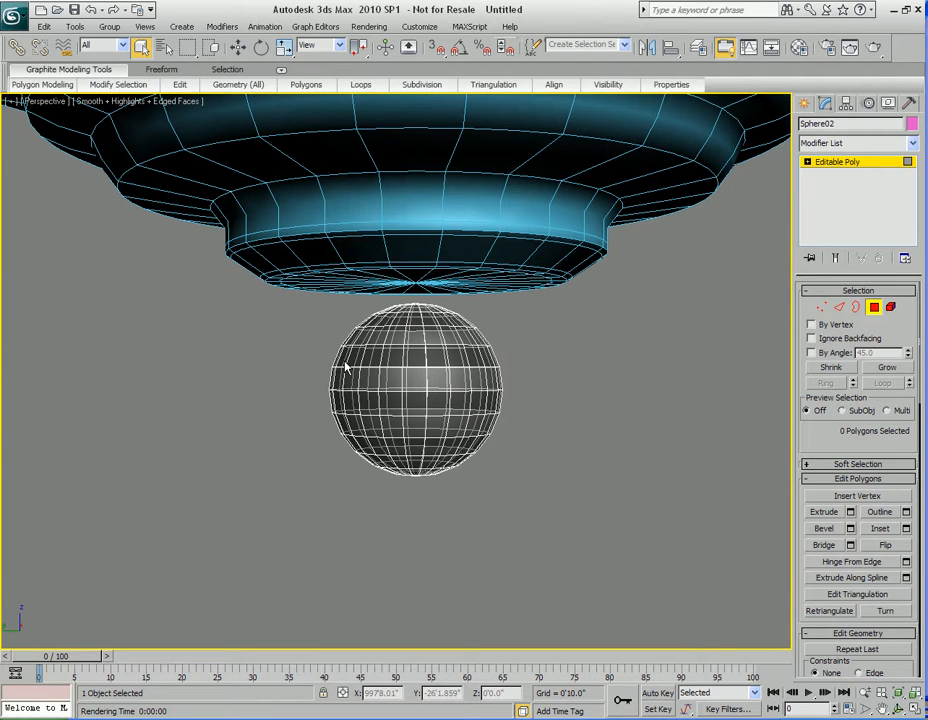
drag(352, 310, 584, 390)
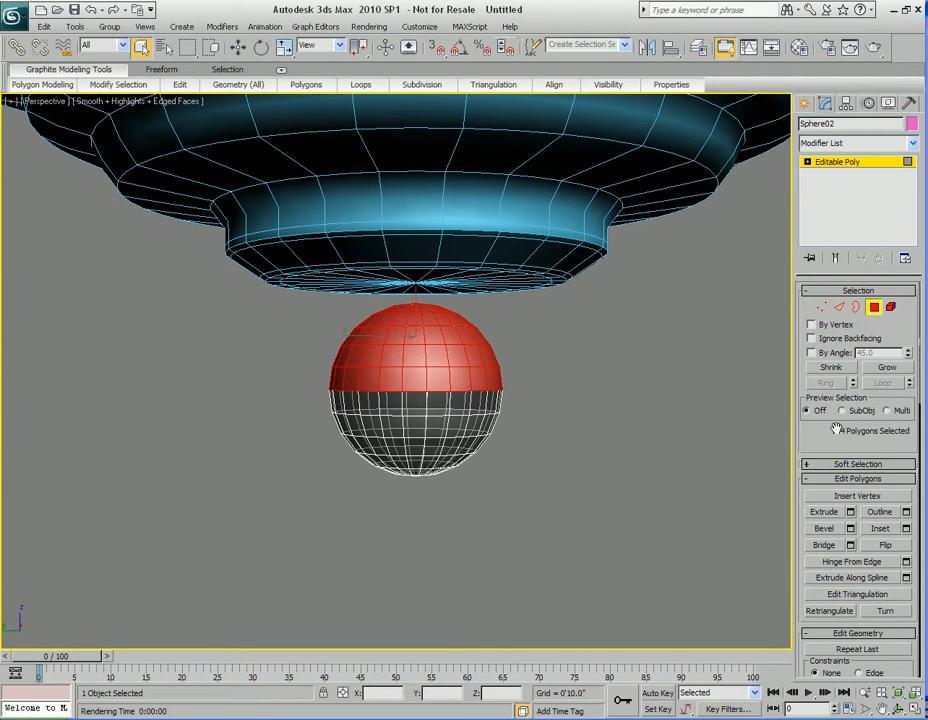
click(831, 368)
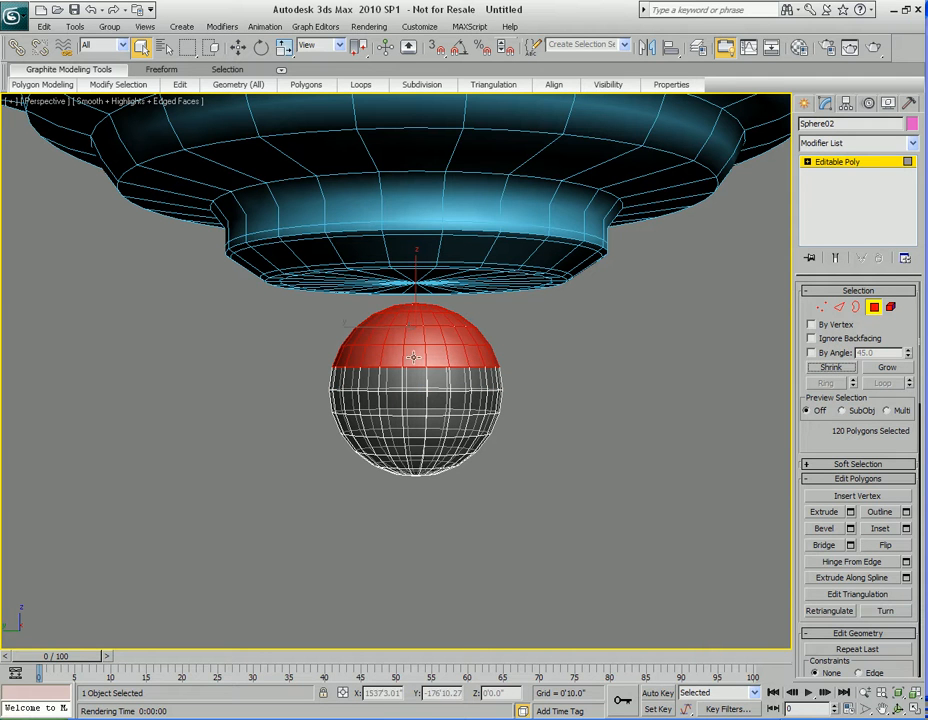
key(Delete)
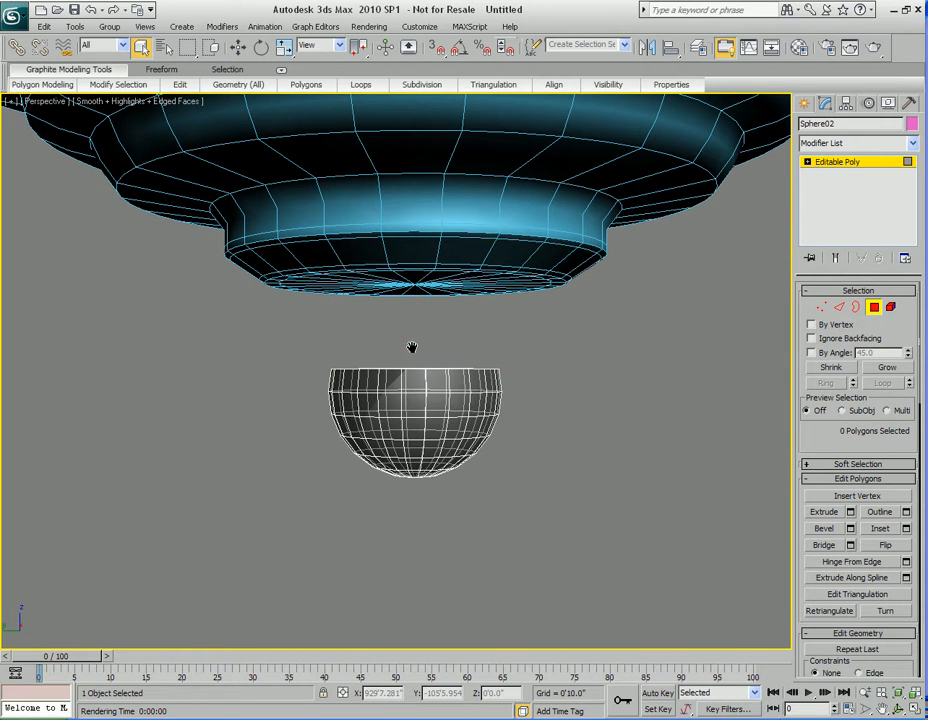
scroll(416, 348, up, 4)
key(4)
Turn off see-through display and move the trimmed ball straight up until it meets the finial's end cap.
middle_drag(438, 332, 429, 415)
alt+middle_drag(429, 415, 428, 392)
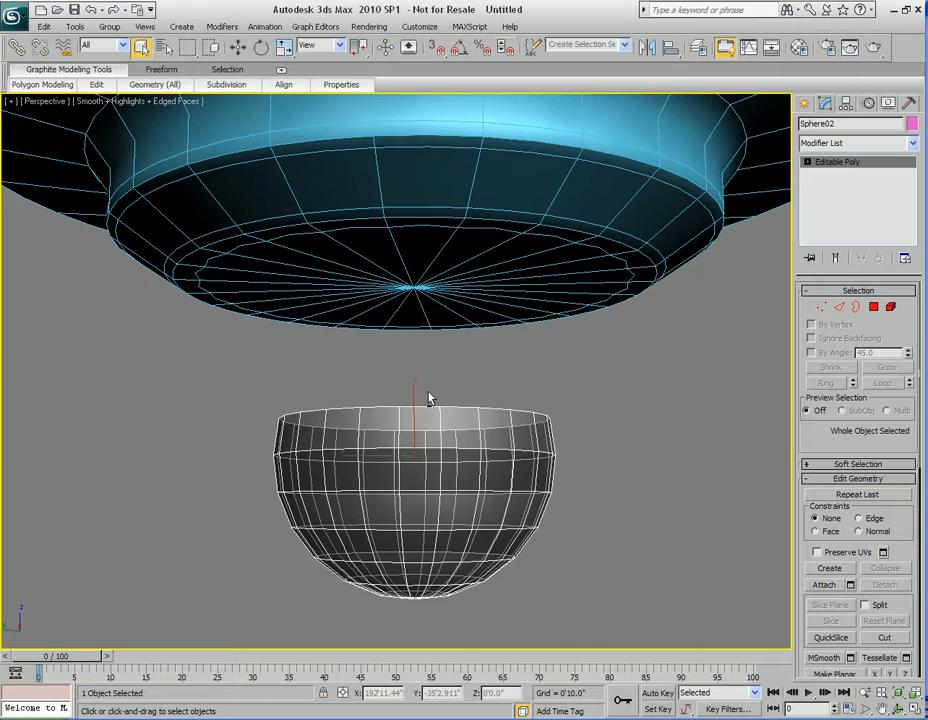
key(alt+x)
key(w)
drag(422, 407, 442, 265)
scroll(447, 287, down, 10)
key(q)
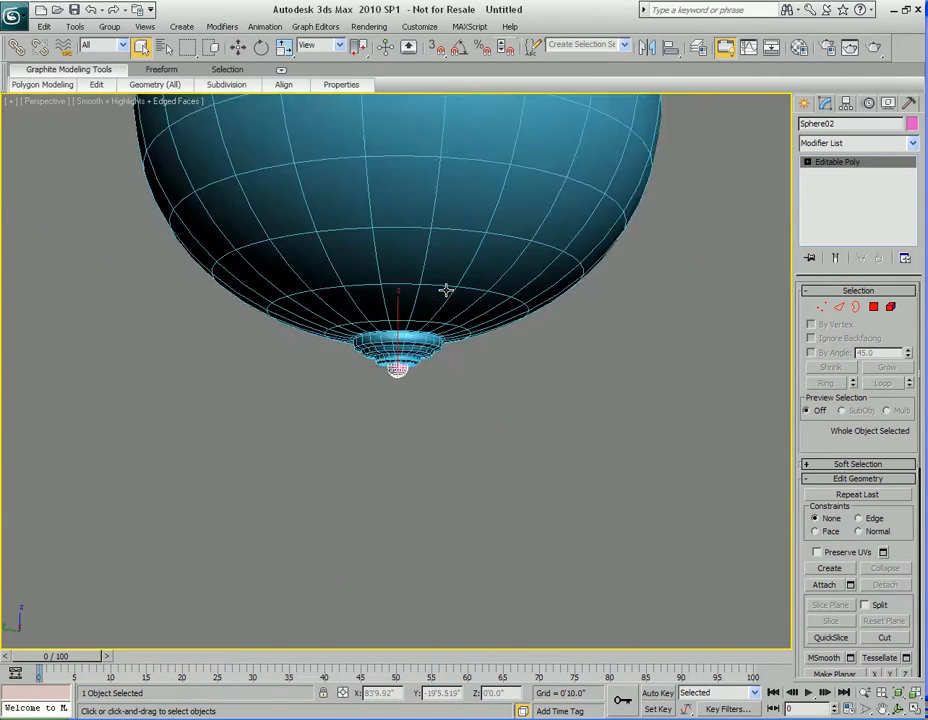
Examine the finial and the parts above the bowl in the CeilingLight_Pendant.jpg reference image.
drag(927, 29, 485, 10)
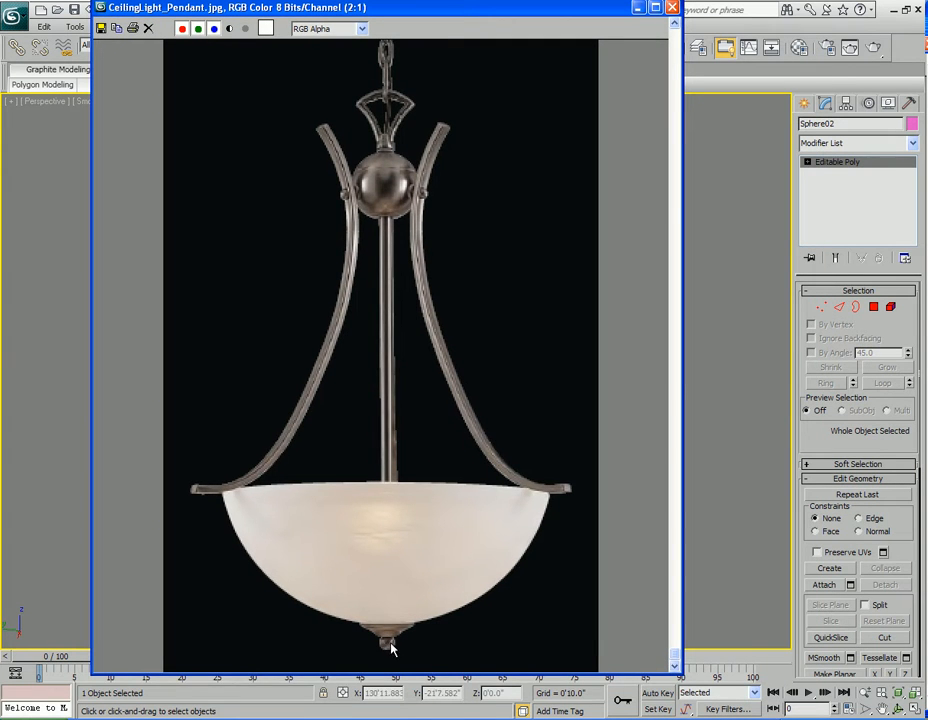
drag(381, 8, 402, 34)
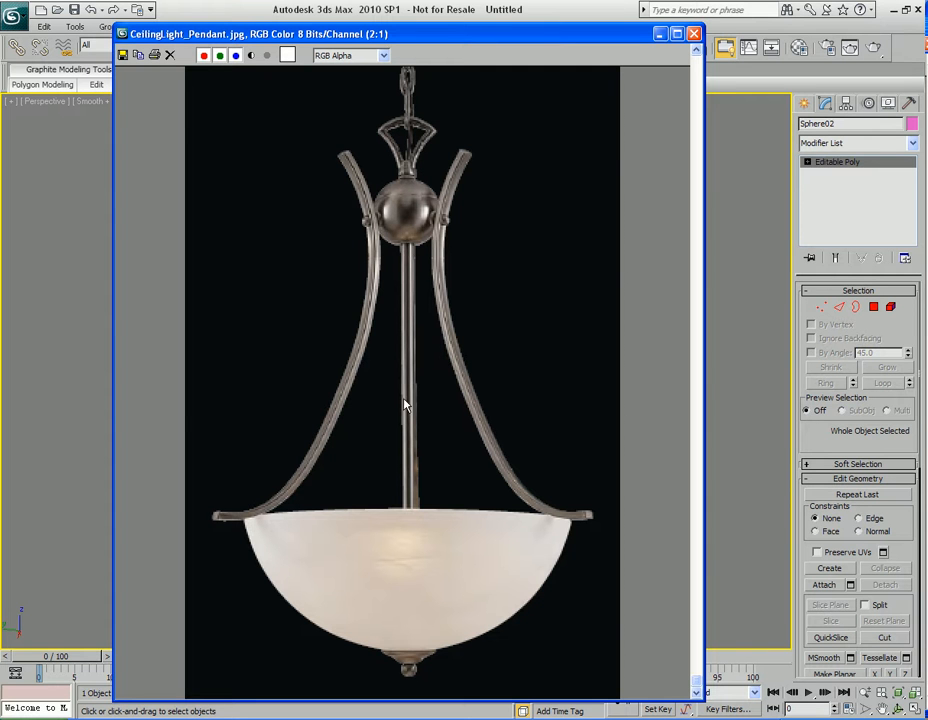
drag(286, 35, 927, 62)
Create a sphere of about 2'4.417" radius above the centre of the bowl in the Perspective view.
scroll(457, 293, down, 5)
key(alt+w)
scroll(491, 259, down, 5)
key(alt+w)
scroll(480, 246, down, 1)
scroll(478, 329, down, 2)
middle_drag(478, 243, 470, 323)
scroll(468, 260, up, 1)
scroll(468, 350, up, 1)
middle_drag(464, 390, 466, 334)
key(alt+w)
alt+middle_drag(475, 460, 497, 494)
scroll(483, 464, up, 8)
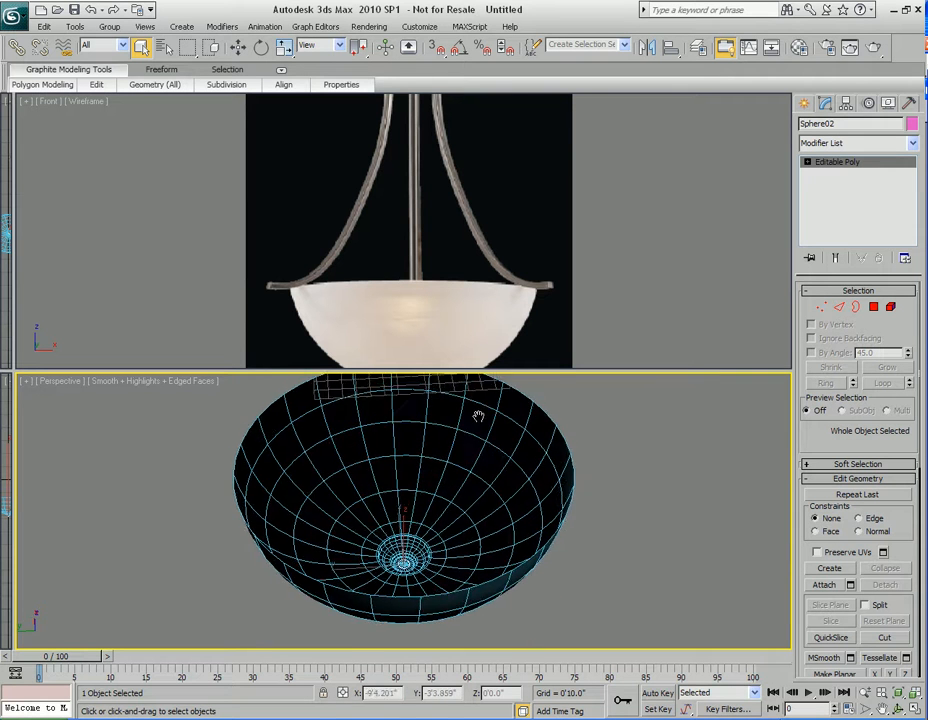
ctrl+right_click(611, 473)
click(641, 461)
drag(406, 398, 416, 413)
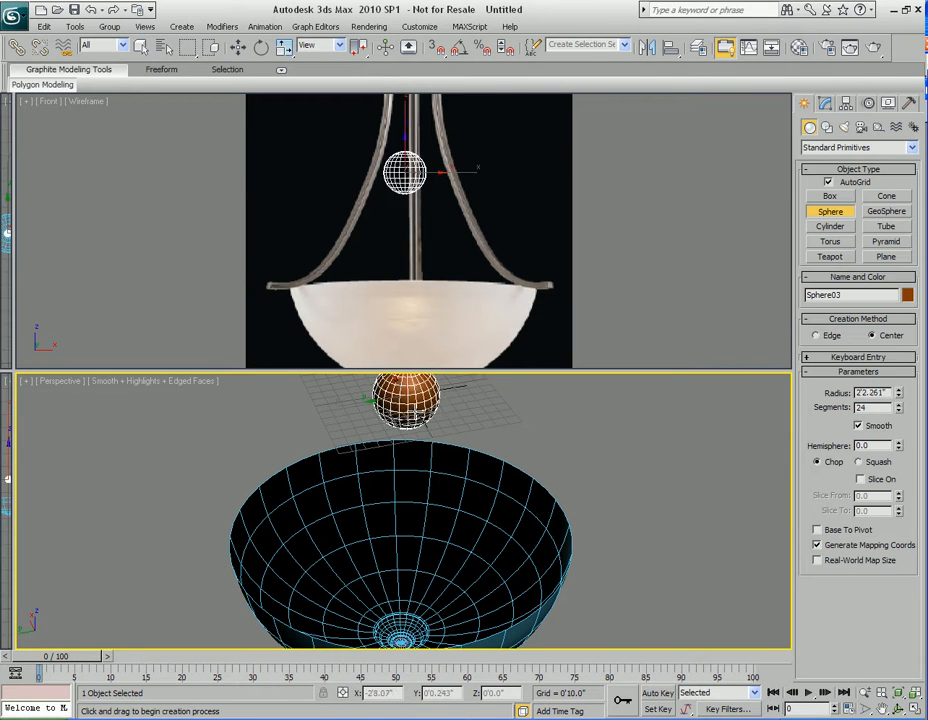
Move the new sphere up in the Front view onto the metal ball of the reference image.
key(w)
scroll(435, 288, up, 3)
middle_drag(420, 323, 409, 200)
scroll(451, 623, down, 3)
mouse_move(451, 623)
alt+middle_down()
mouse_move(452, 460)
mouse_move(478, 534)
mouse_move(464, 420)
mouse_move(460, 624)
alt+middle_up()
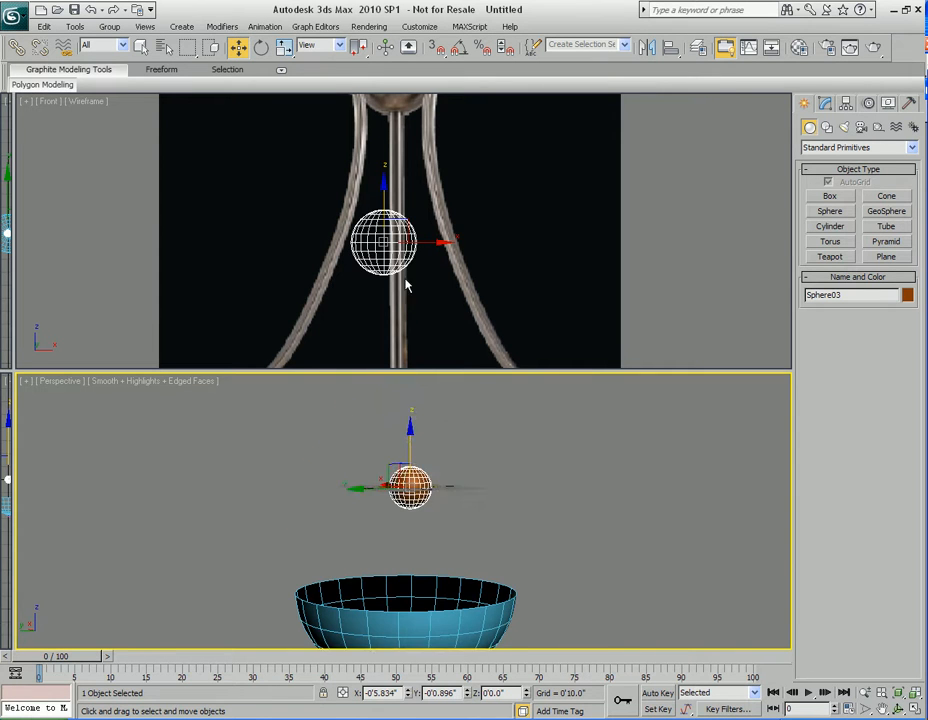
middle_drag(408, 226, 408, 336)
drag(407, 334, 418, 172)
middle_drag(443, 189, 434, 277)
scroll(443, 268, up, 2)
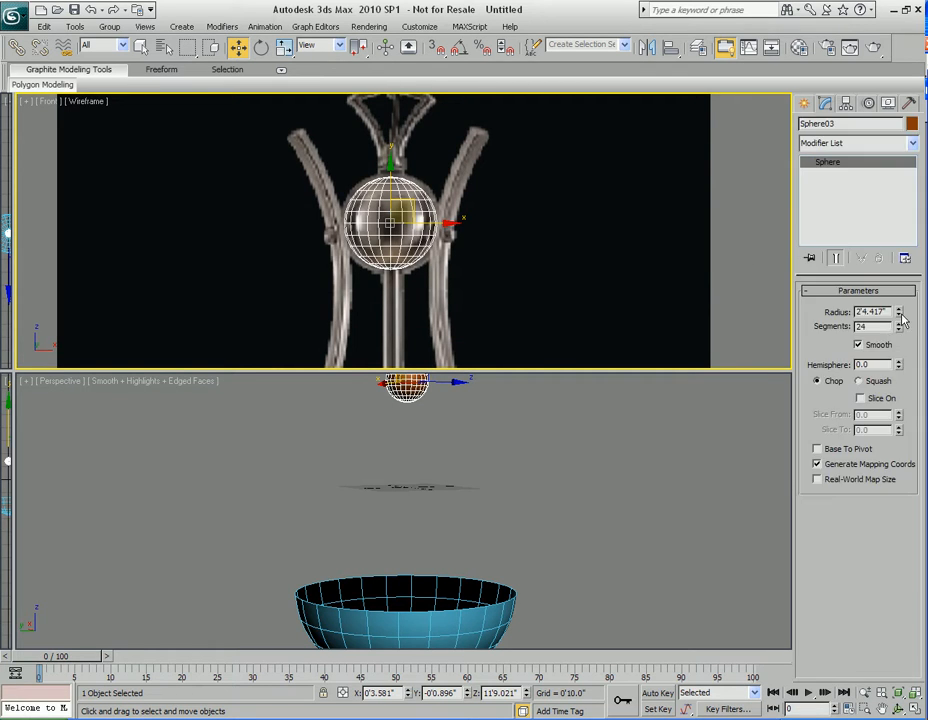
Increase the upper sphere's radius to 2'7.258" to match the ball in the reference image.
drag(901, 317, 899, 302)
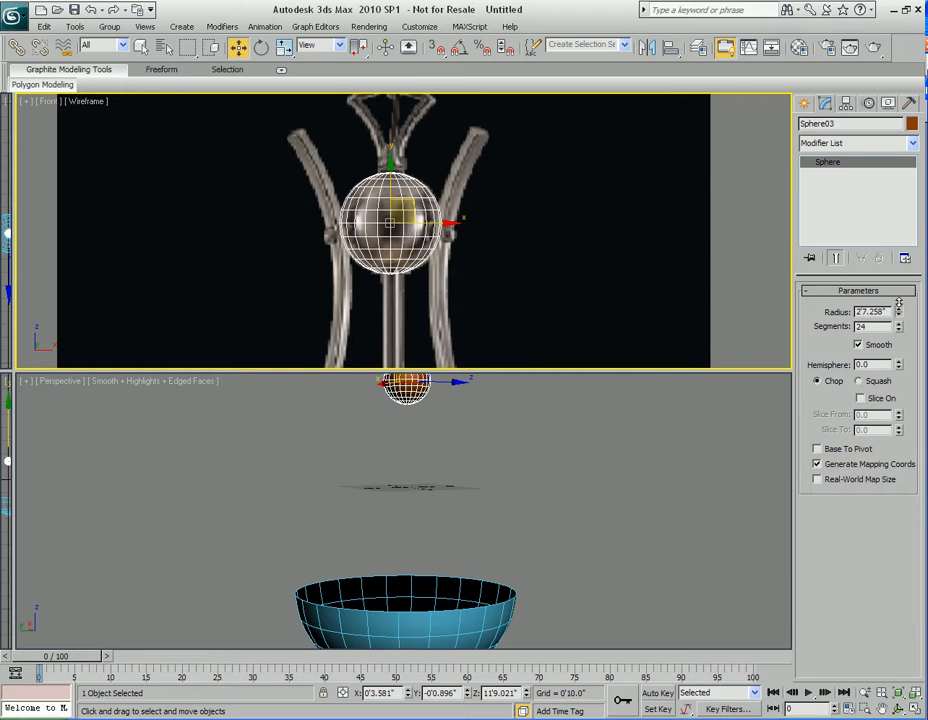
scroll(451, 255, down, 2)
middle_drag(451, 250, 456, 232)
middle_drag(464, 456, 414, 478)
alt+middle_drag(467, 464, 464, 493)
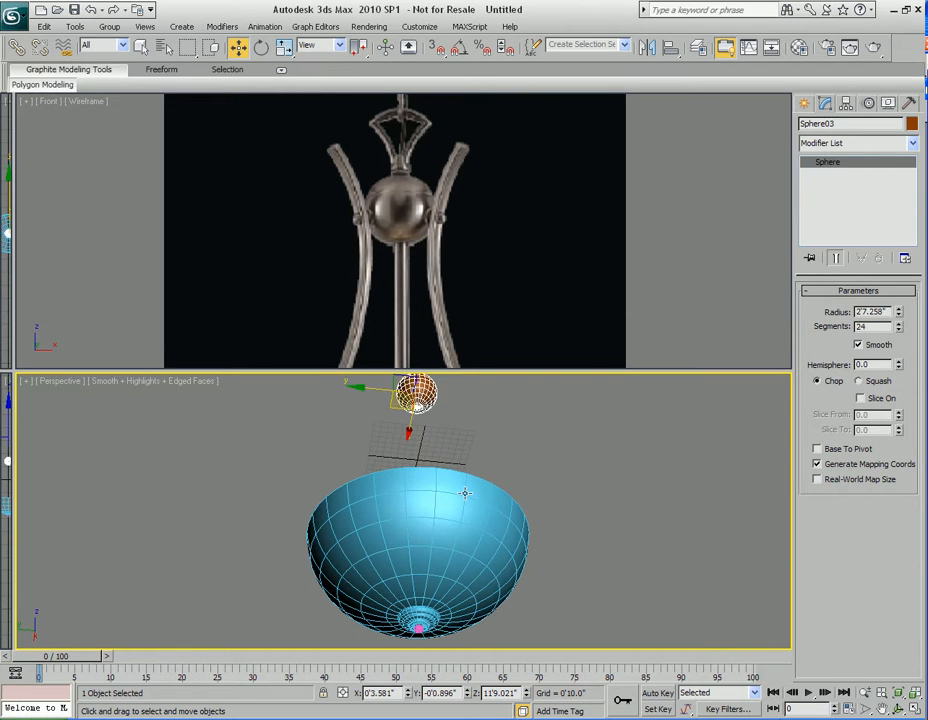
Align the upper sphere centre to centre with the glass bowl in X and Y position only.
key(q)
key(alt+a)
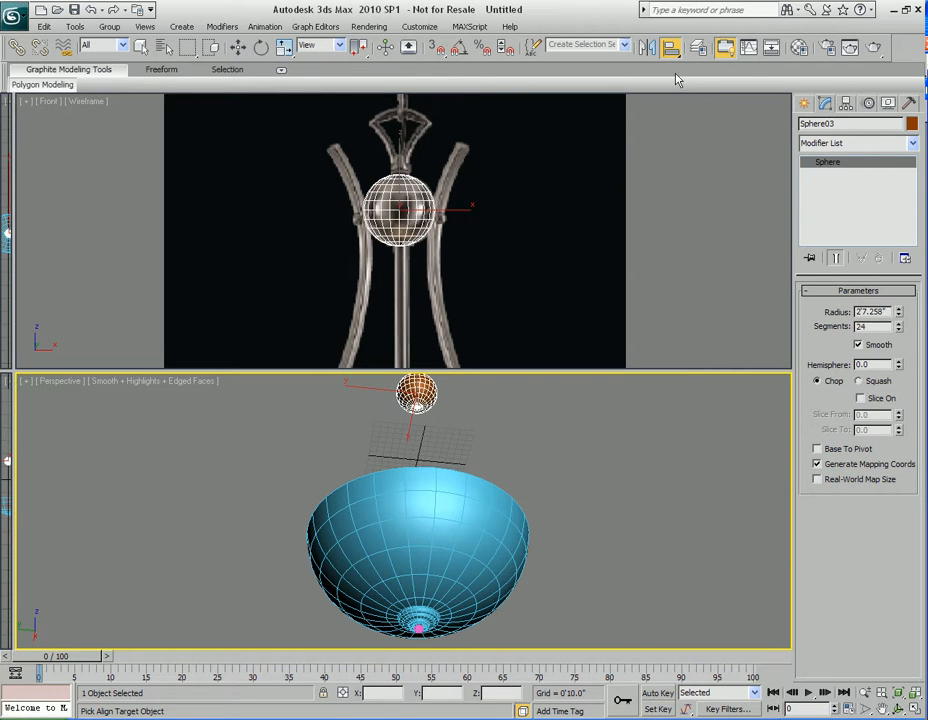
click(465, 561)
click(404, 323)
drag(468, 229, 669, 248)
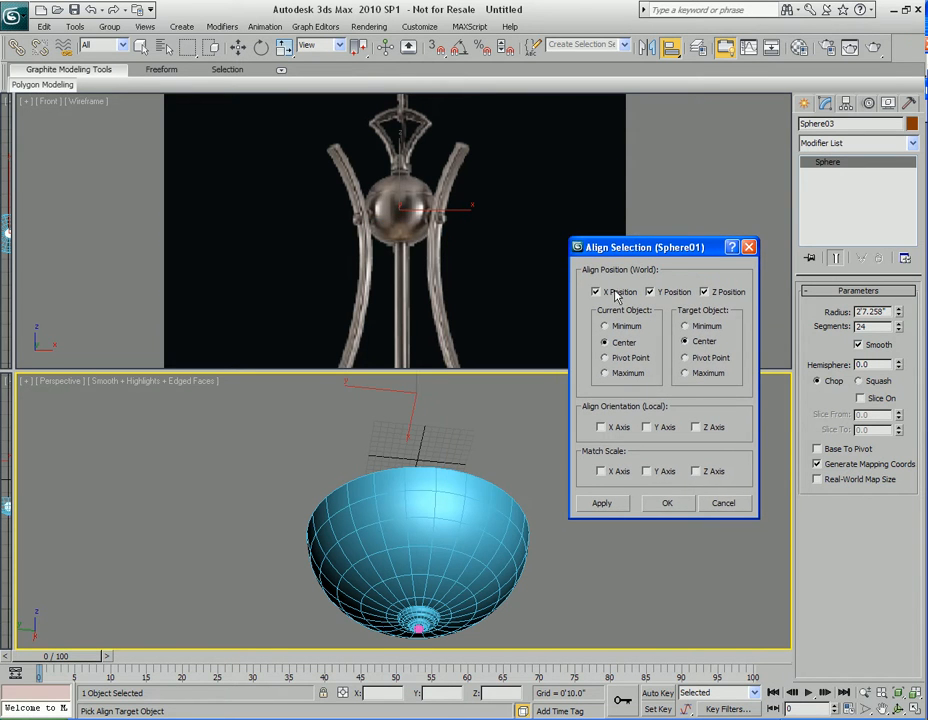
click(714, 294)
click(673, 508)
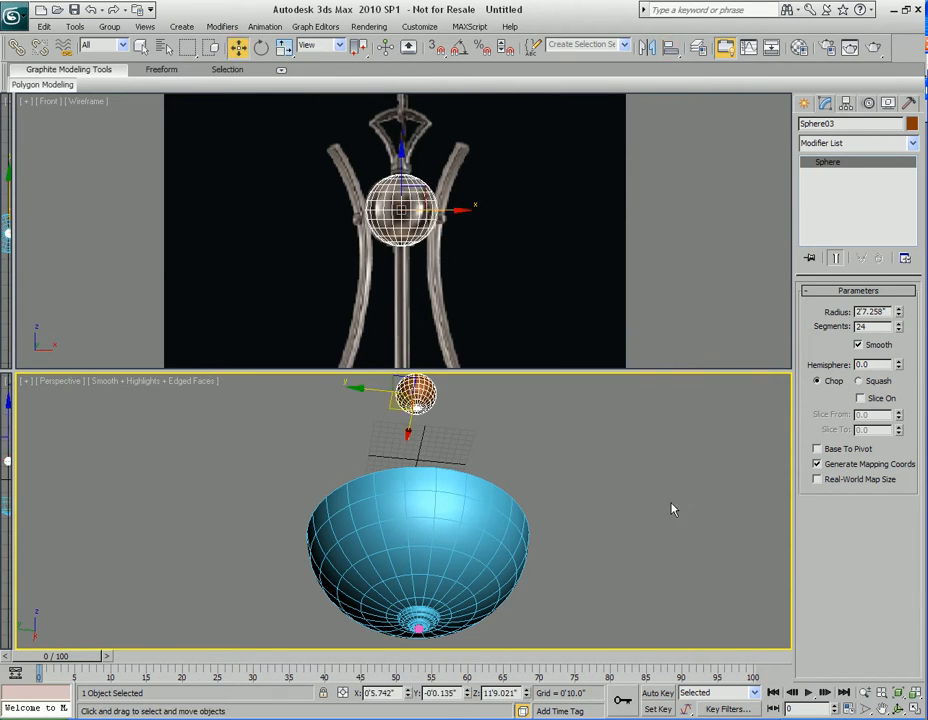
middle_drag(399, 210, 395, 227)
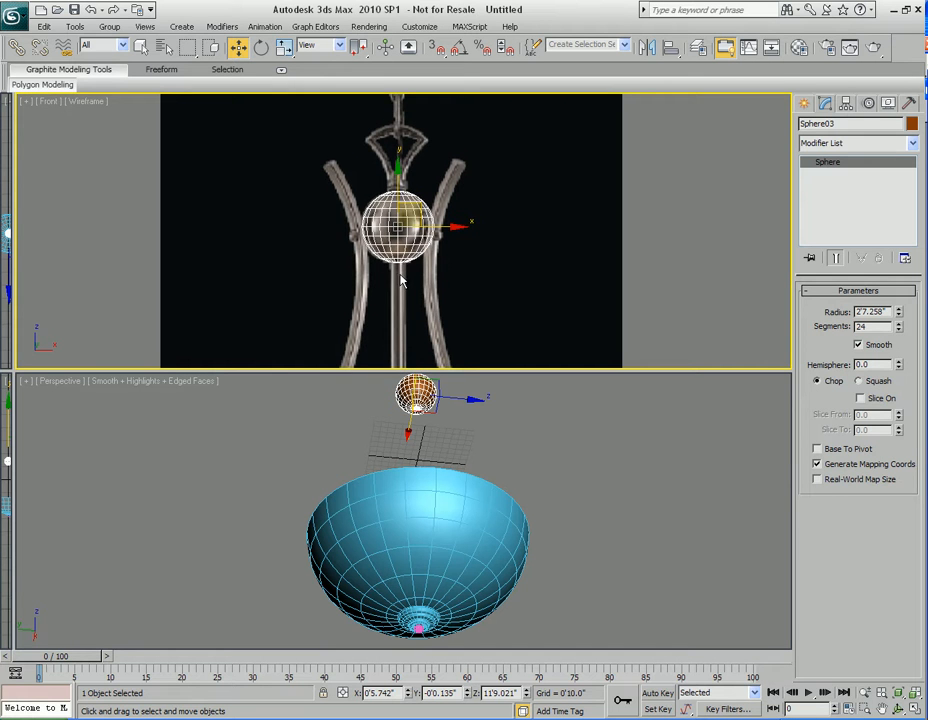
scroll(405, 278, up, 4)
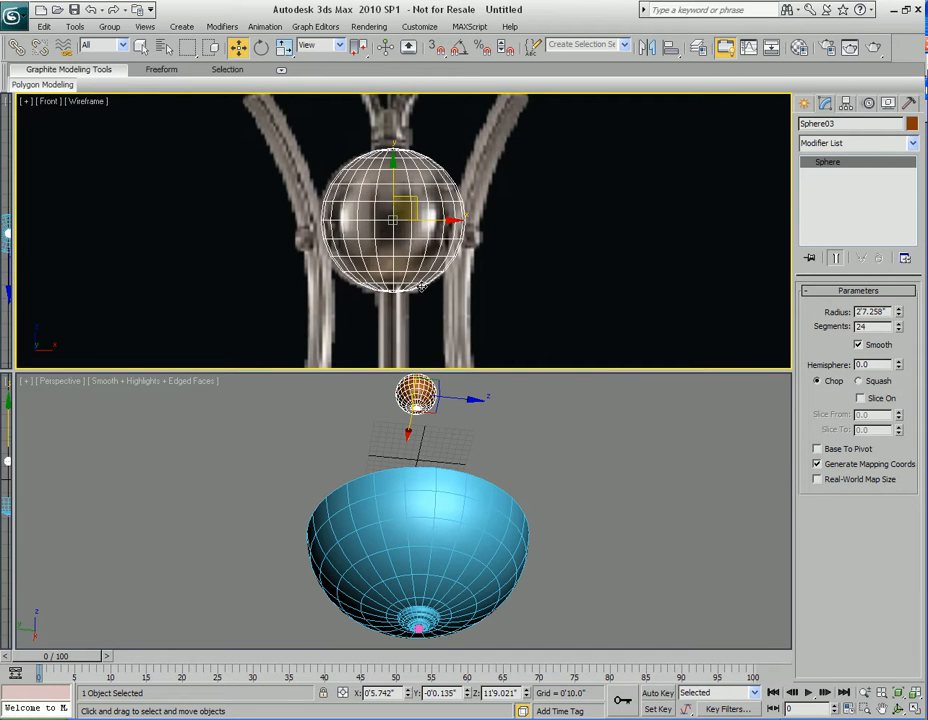
middle_drag(423, 298, 424, 270)
key(q)
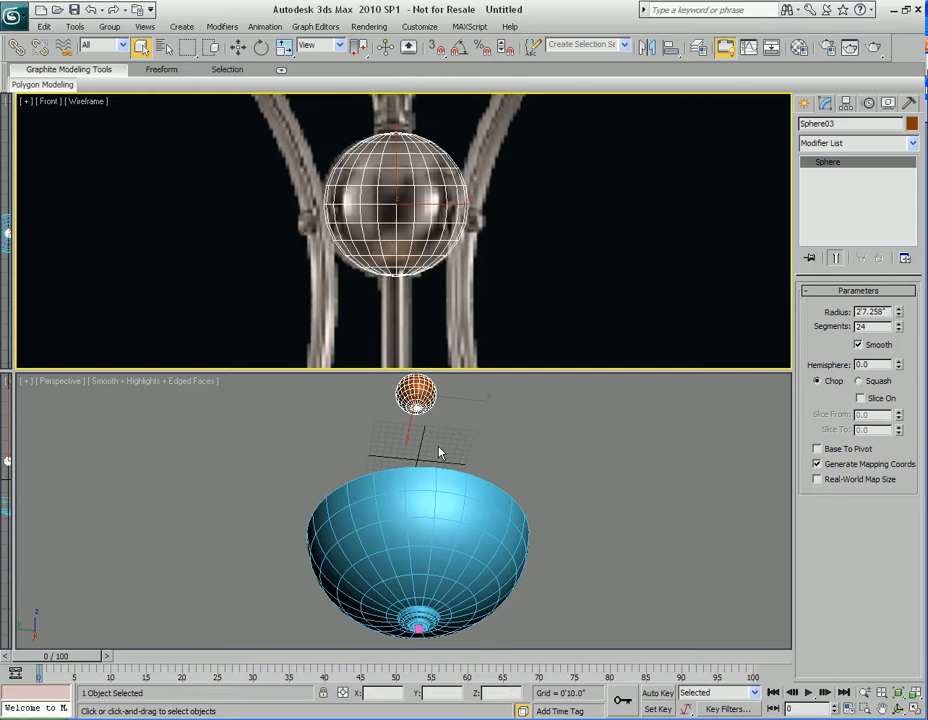
Convert the upper sphere to an Editable Poly.
scroll(433, 474, up, 5)
key(alt+w)
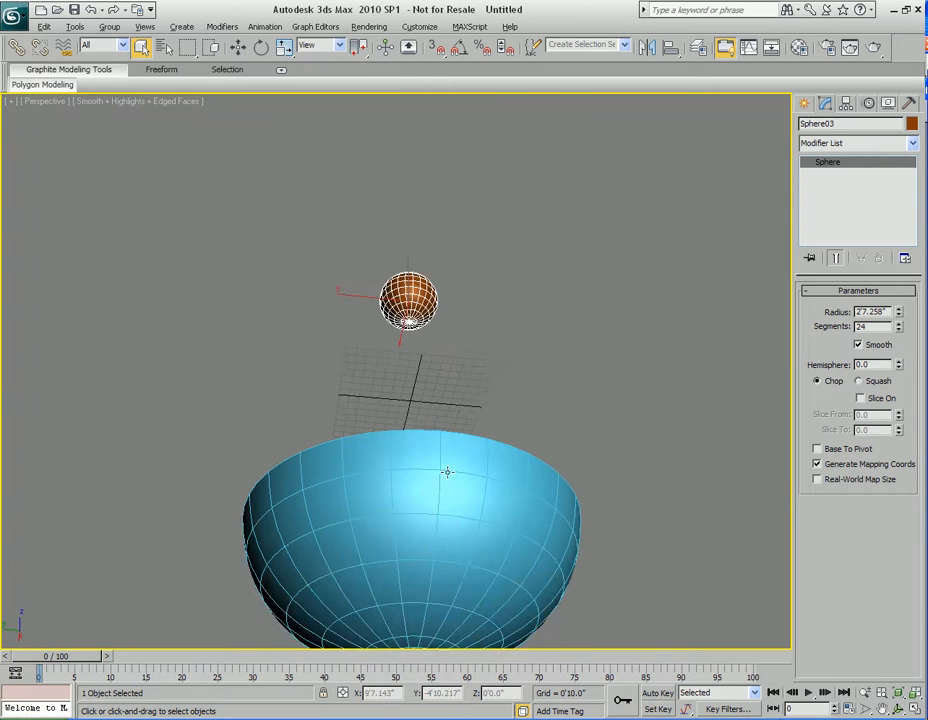
key(z)
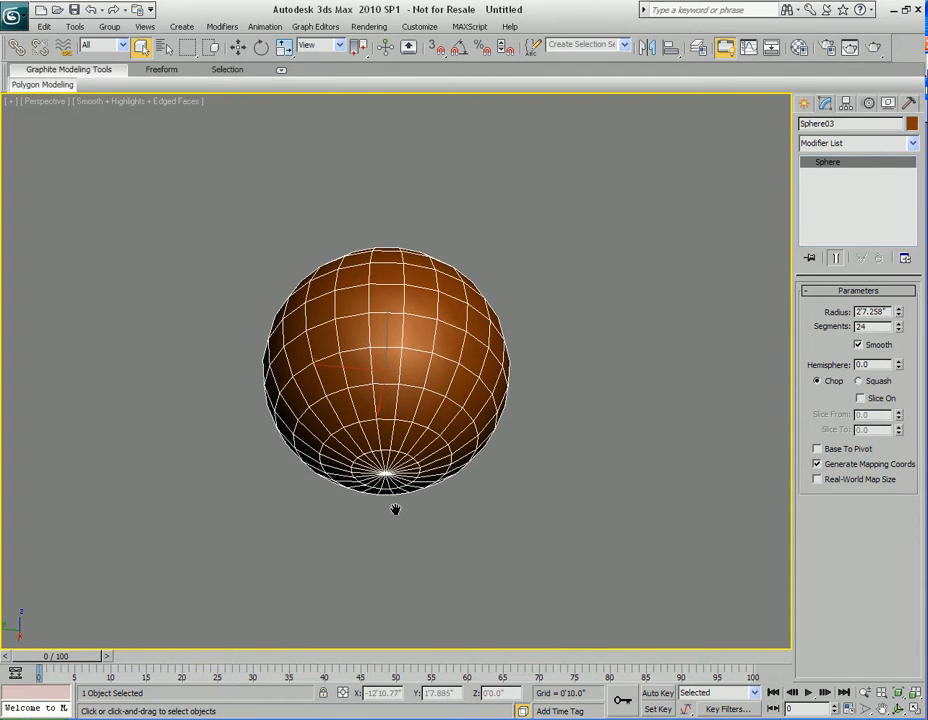
middle_drag(392, 466, 393, 454)
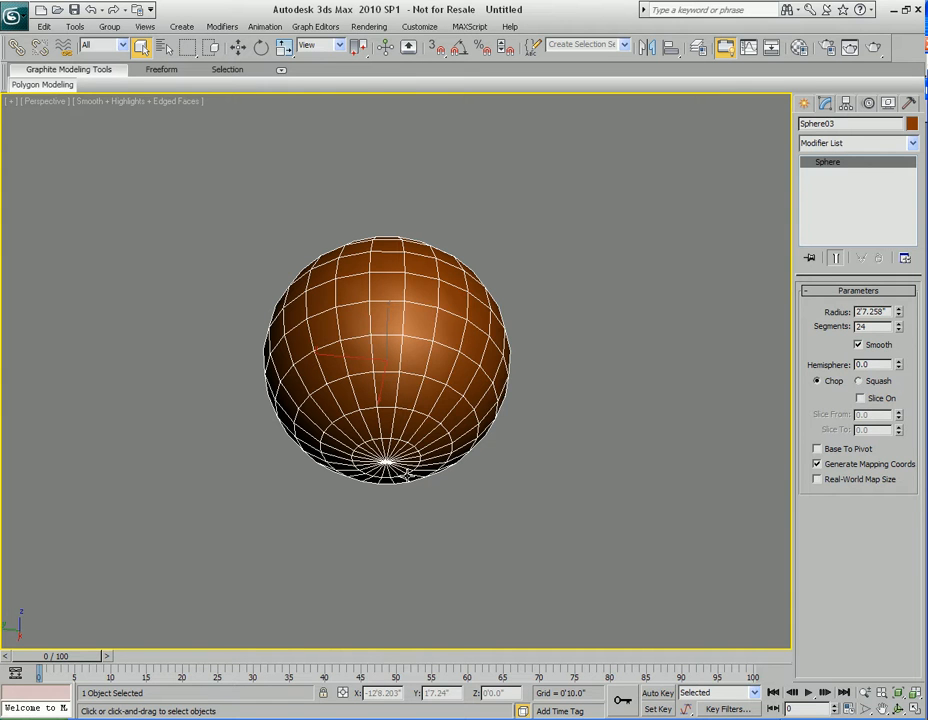
right_click(408, 447)
mouse_move(466, 565)
click(534, 563)
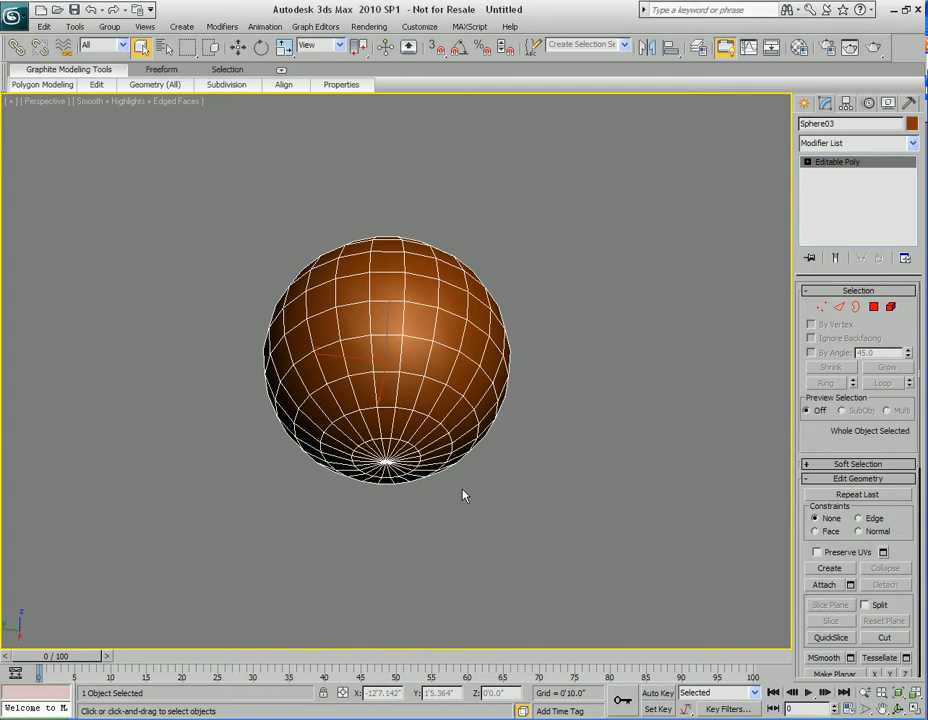
Extrude the ring of polygons around the upper sphere's bottom pole downward into a short neck, ignoring backfacing polygons.
key(z)
key(alt+w)
middle_drag(416, 292, 414, 274)
scroll(414, 274, up, 2)
middle_drag(431, 612, 424, 528)
key(alt+w)
scroll(424, 528, up, 3)
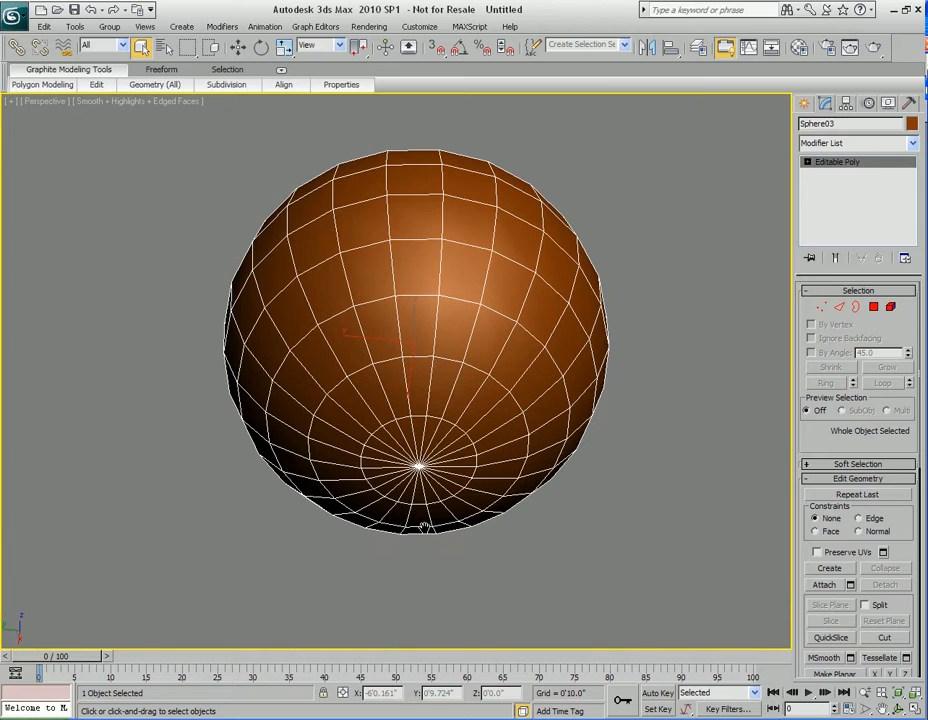
key(4)
scroll(431, 478, up, 2)
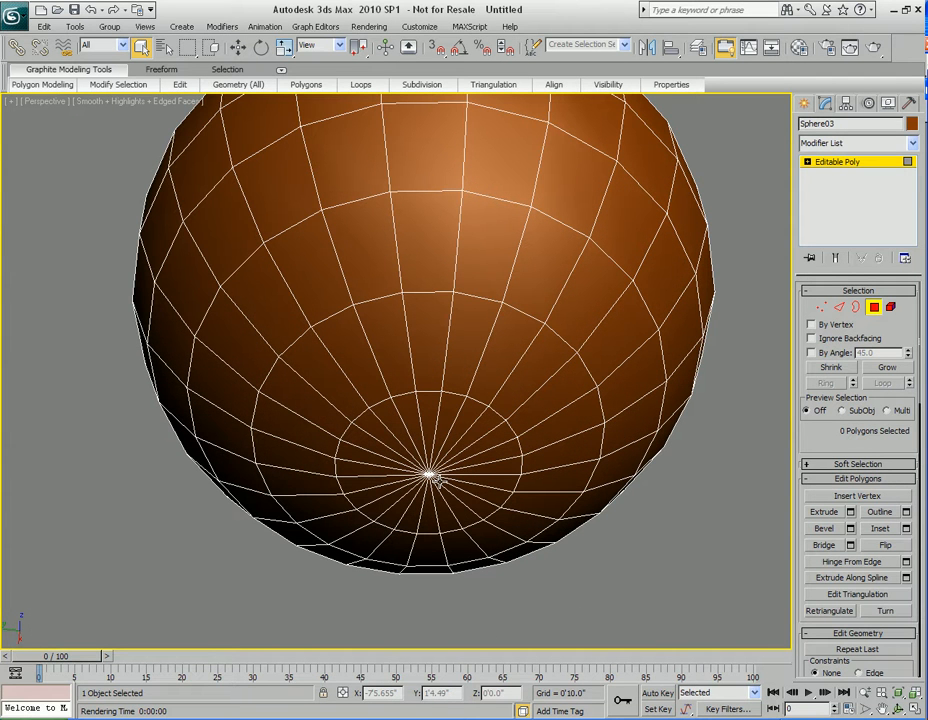
drag(399, 431, 454, 490)
middle_drag(455, 493, 451, 486)
key(alt+x)
scroll(457, 415, down, 5)
key(alt+x)
alt+middle_drag(455, 453, 457, 448)
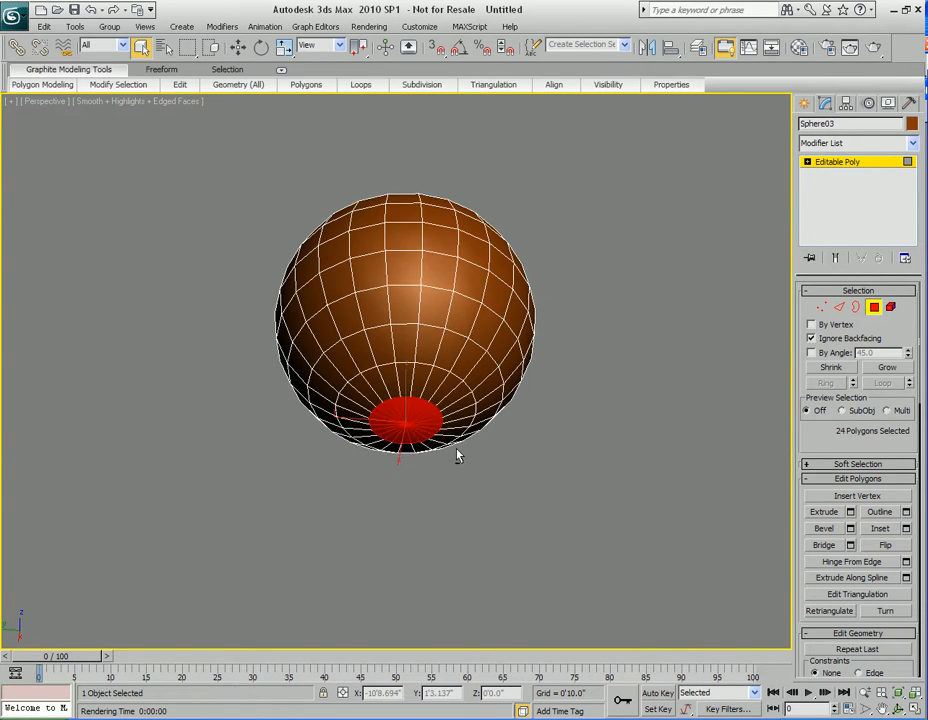
scroll(457, 449, up, 4)
key(shift+e)
drag(443, 456, 440, 382)
right_click(440, 382)
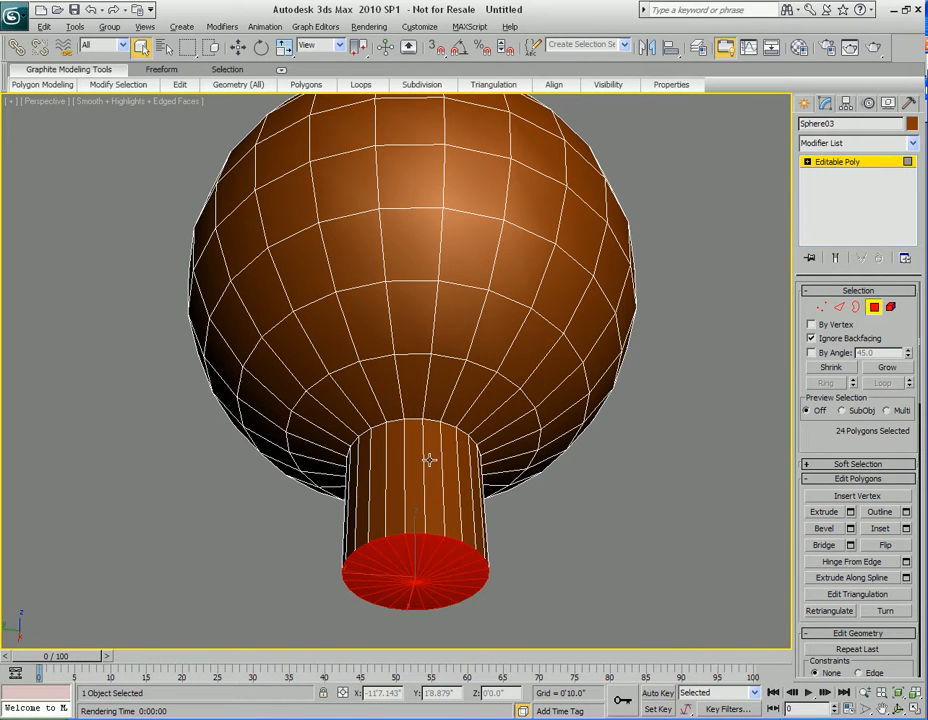
Move the neck's end polygons straight down in the Front view to form a rod reaching just inside the bowl.
key(alt+w)
scroll(430, 460, down, 4)
middle_drag(416, 290, 414, 208)
scroll(414, 208, down, 7)
middle_drag(461, 308, 456, 250)
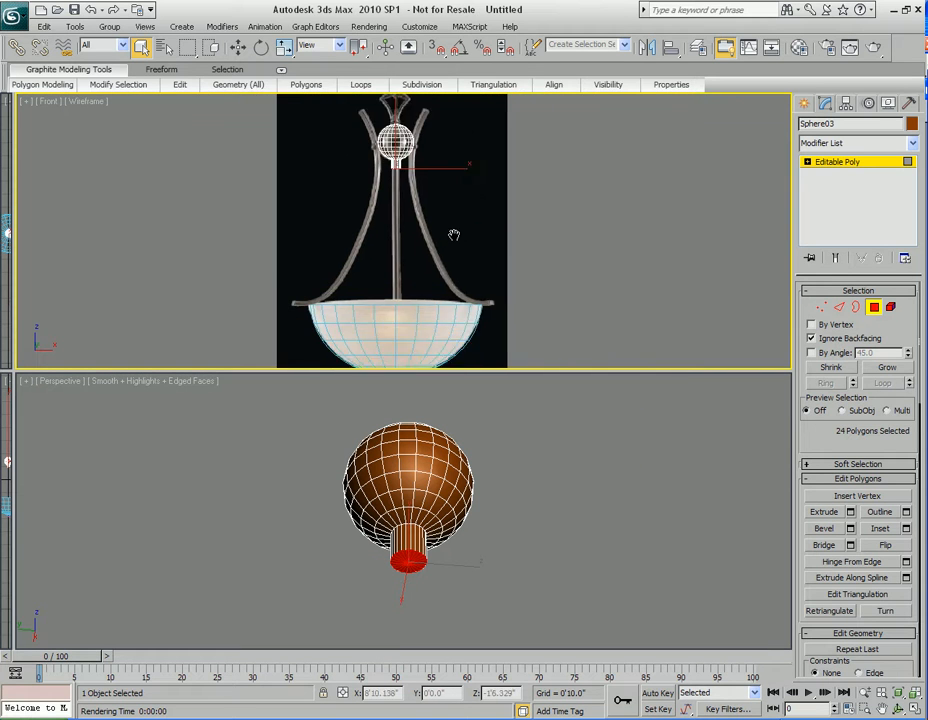
scroll(430, 245, up, 3)
key(w)
drag(408, 112, 403, 318)
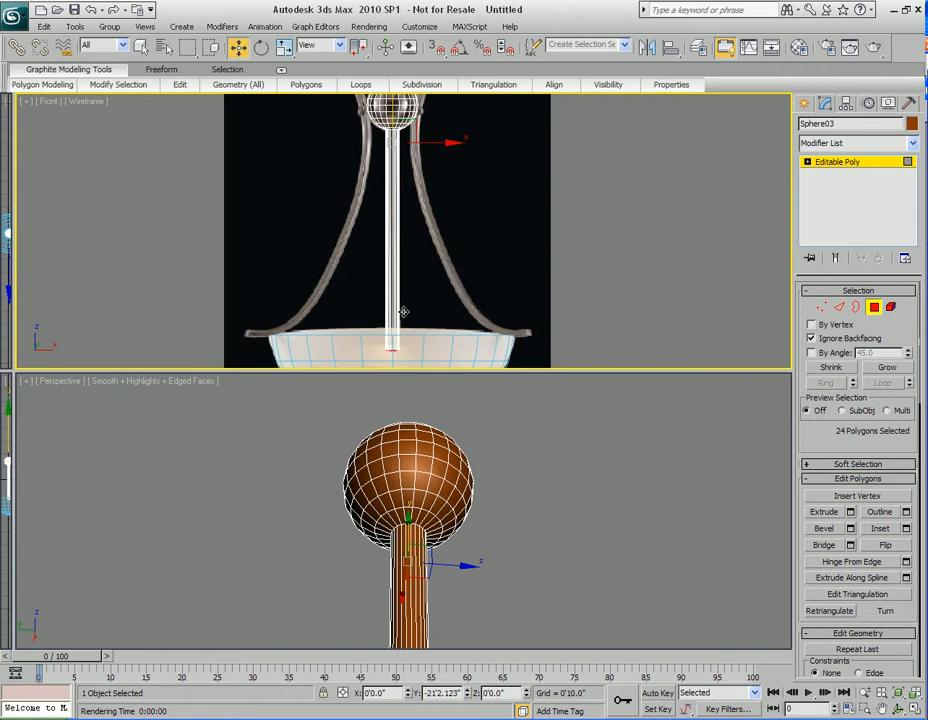
key(q)
Try NURMS smoothing on the sphere and rod, checking their joint up close, and switch it off again.
middle_drag(457, 606, 456, 533)
middle_drag(412, 158, 424, 280)
scroll(424, 234, up, 4)
middle_drag(424, 190, 406, 281)
scroll(406, 280, up, 3)
scroll(420, 470, up, 8)
right_click(436, 523)
click(393, 321)
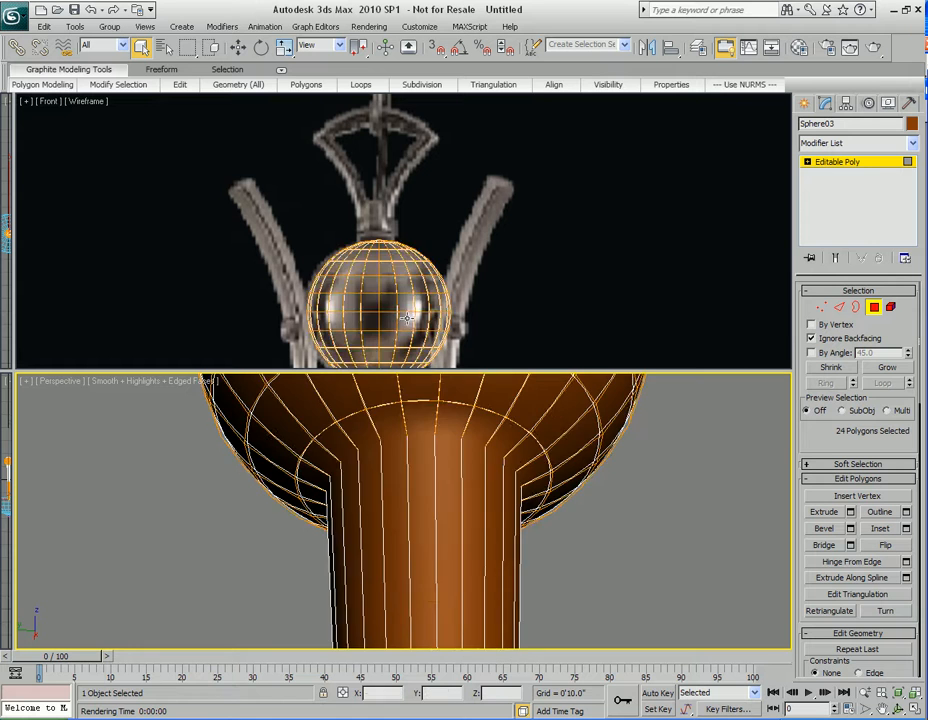
right_click(463, 489)
click(420, 290)
Select the whole edge loop where the rod meets the bottom of the sphere.
click(428, 545)
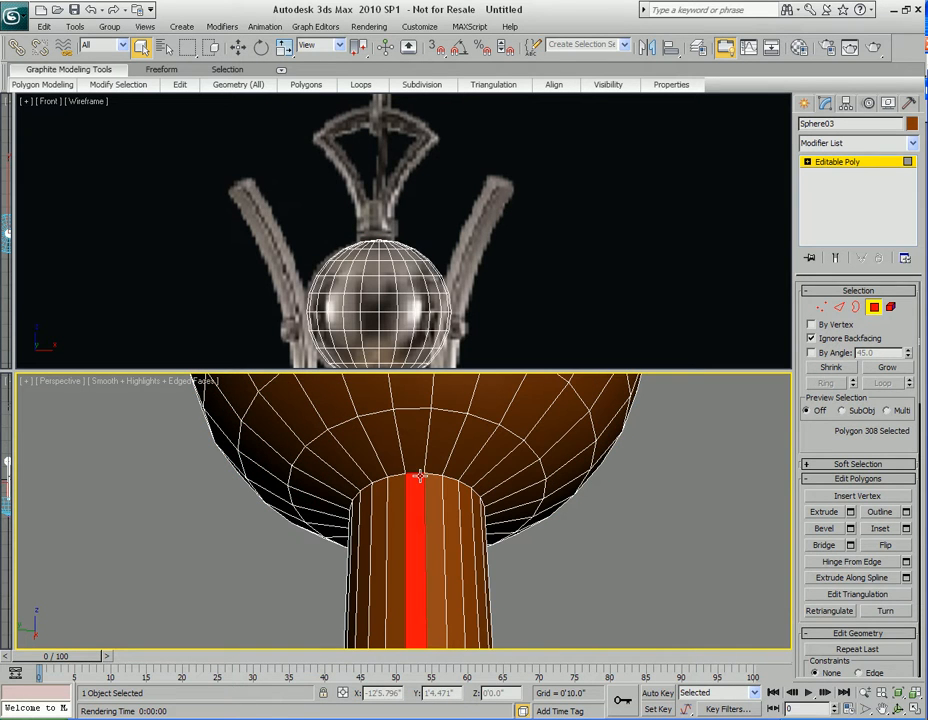
key(2)
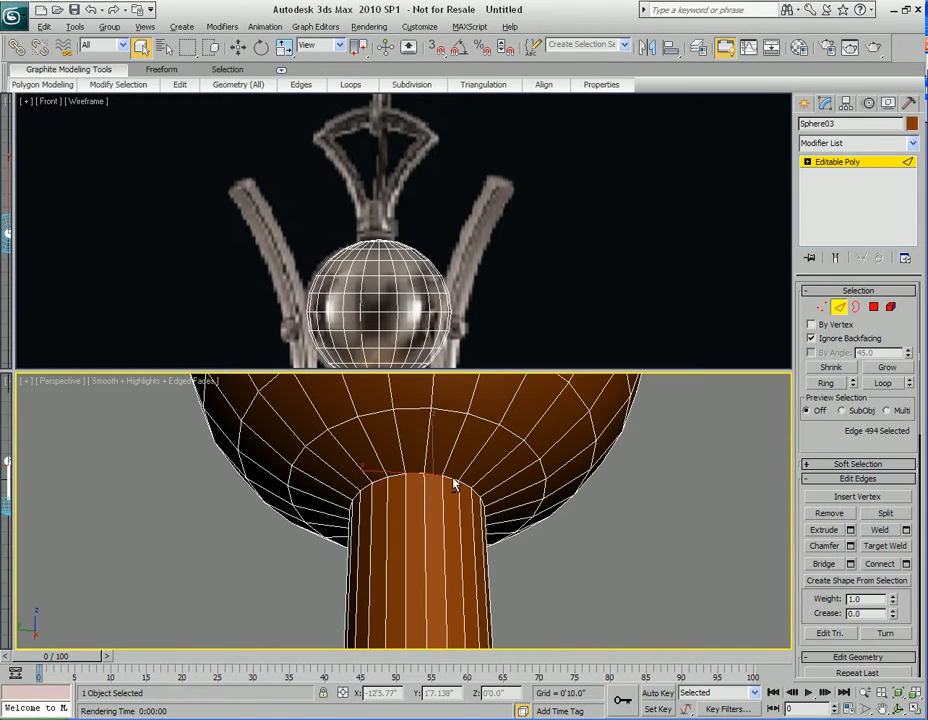
key(alt+w)
scroll(408, 431, up, 6)
scroll(408, 439, down, 2)
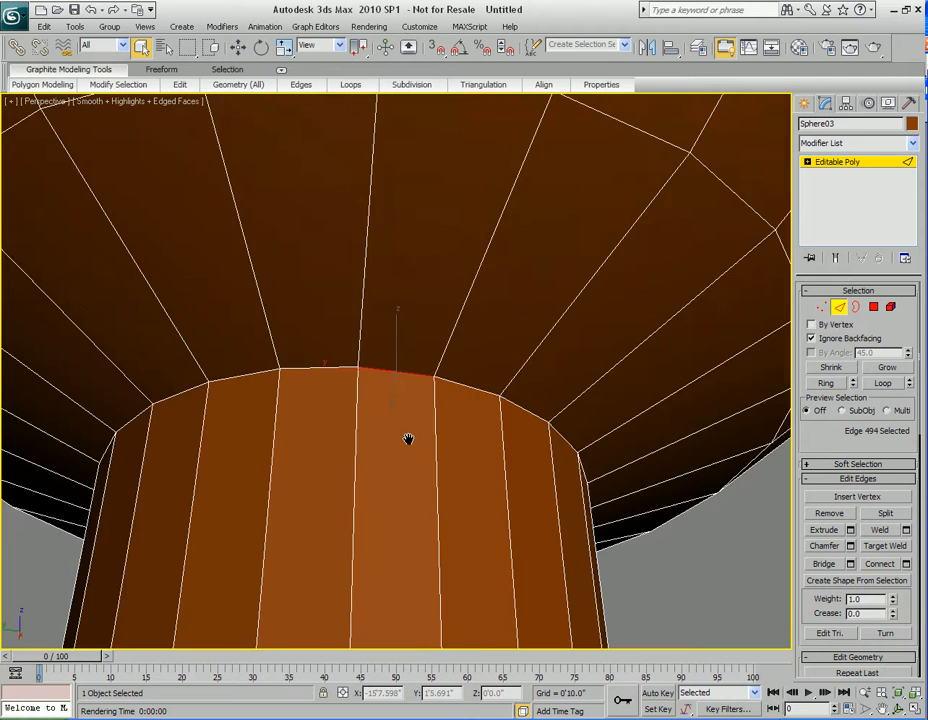
scroll(405, 441, down, 6)
drag(840, 438, 840, 392)
scroll(840, 392, down, 8)
scroll(850, 400, up, 2)
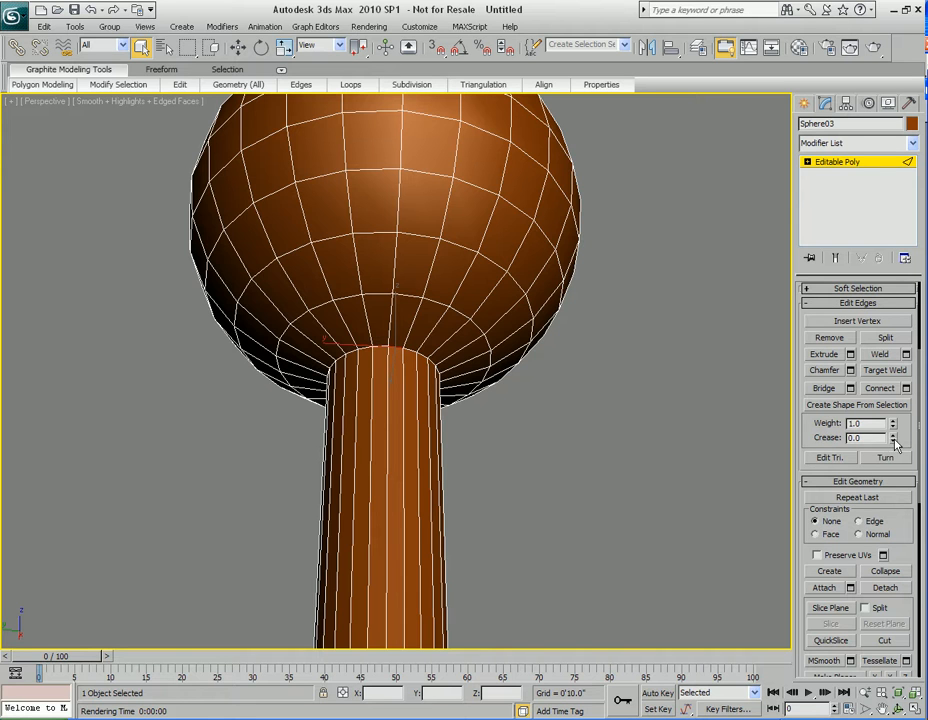
right_click(384, 414)
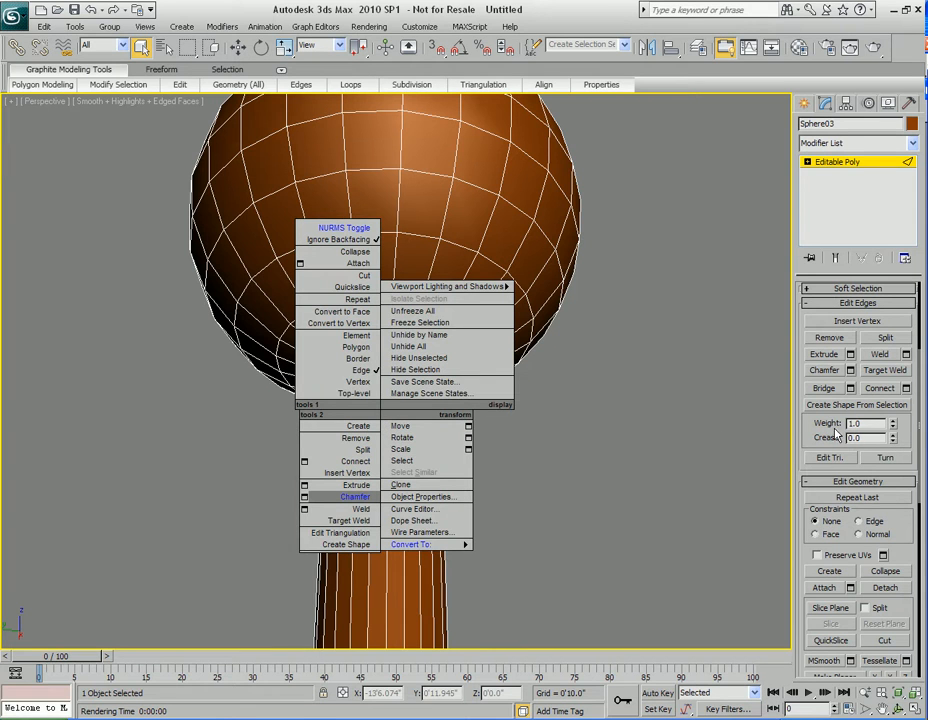
scroll(860, 400, up, 6)
click(878, 344)
Switch on NURMS smoothing for the sphere and rod, and set the selected edge loop's crease to 1.0.
right_click(310, 403)
right_click(296, 228)
right_click(409, 428)
click(366, 247)
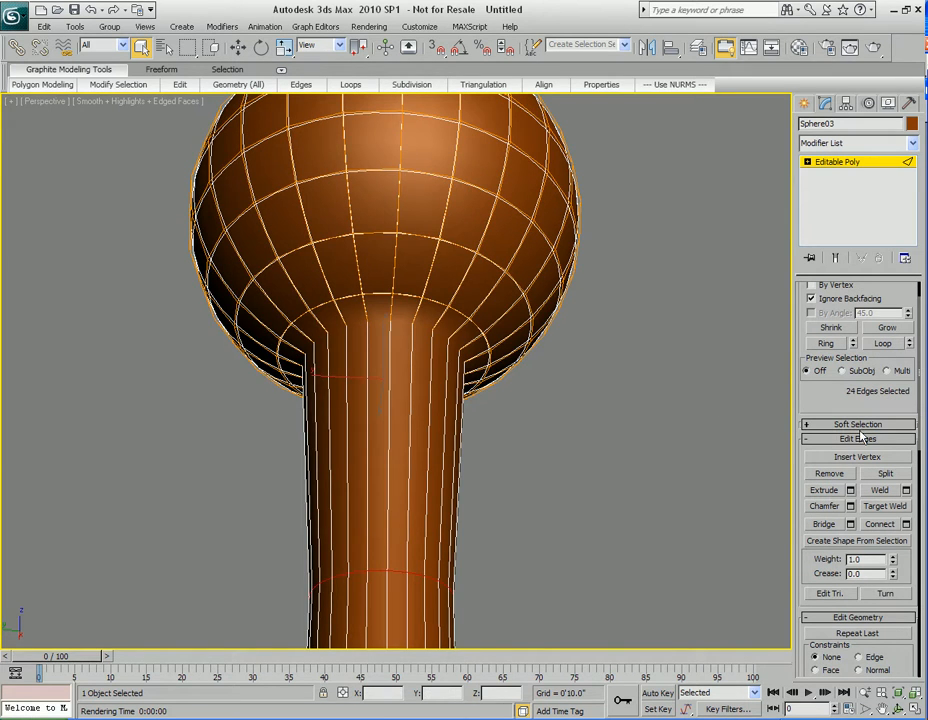
scroll(876, 473, down, 4)
drag(895, 439, 897, 361)
Render the Perspective view to check the creased joint, and compare the ball and rod with the reference image CeilingLight_Pendant.jpg.
key(shift+q)
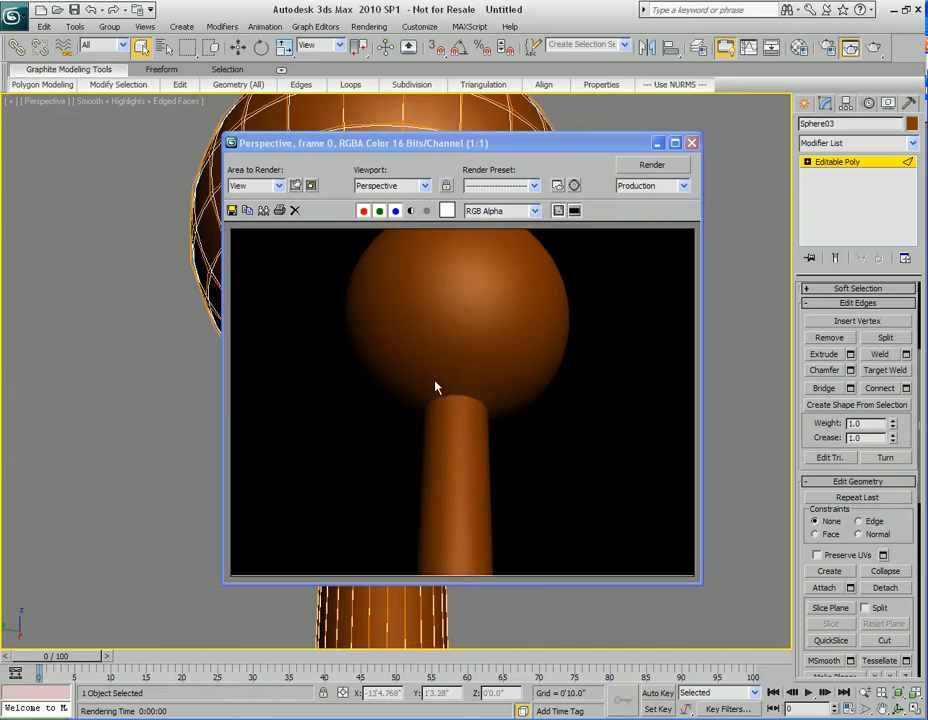
click(691, 143)
alt+middle_drag(673, 172, 478, 415)
key(2)
middle_drag(470, 334, 491, 472)
scroll(491, 472, down, 2)
alt+middle_drag(480, 389, 467, 466)
scroll(468, 489, down, 4)
scroll(452, 404, up, 8)
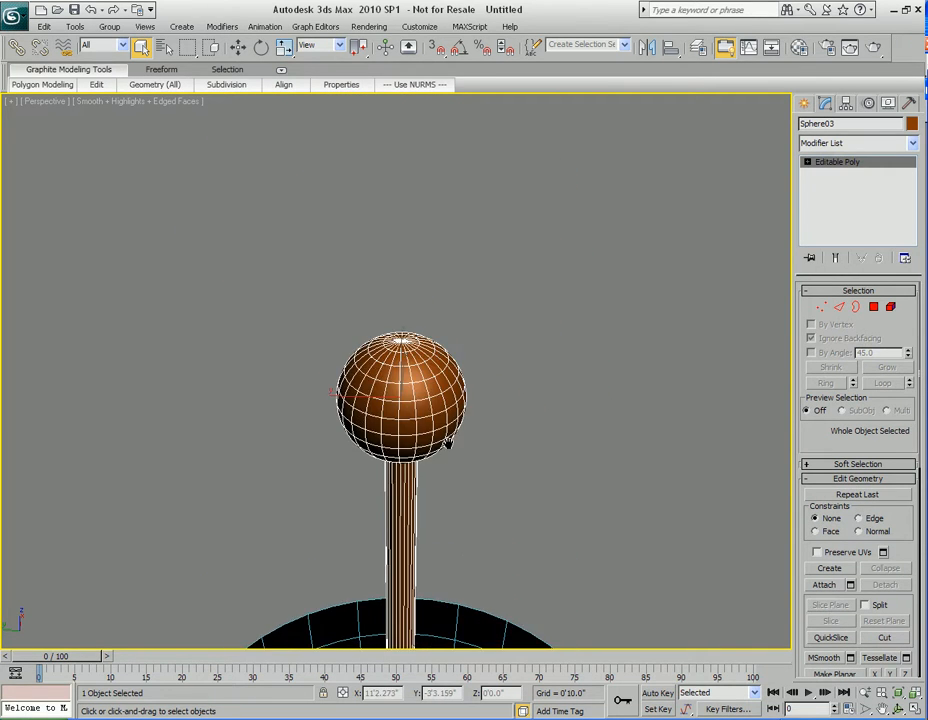
alt+drag(466, 438, 465, 469)
alt+middle_drag(465, 469, 467, 494)
scroll(467, 494, up, 2)
scroll(467, 494, down, 5)
scroll(456, 448, up, 3)
scroll(456, 453, down, 4)
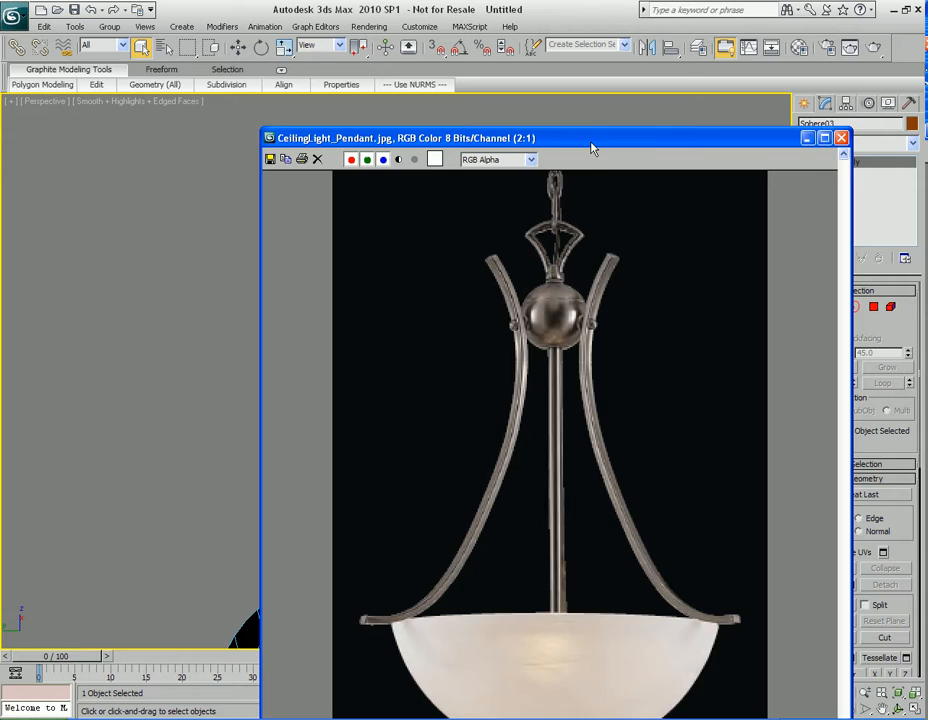
drag(590, 147, 425, 66)
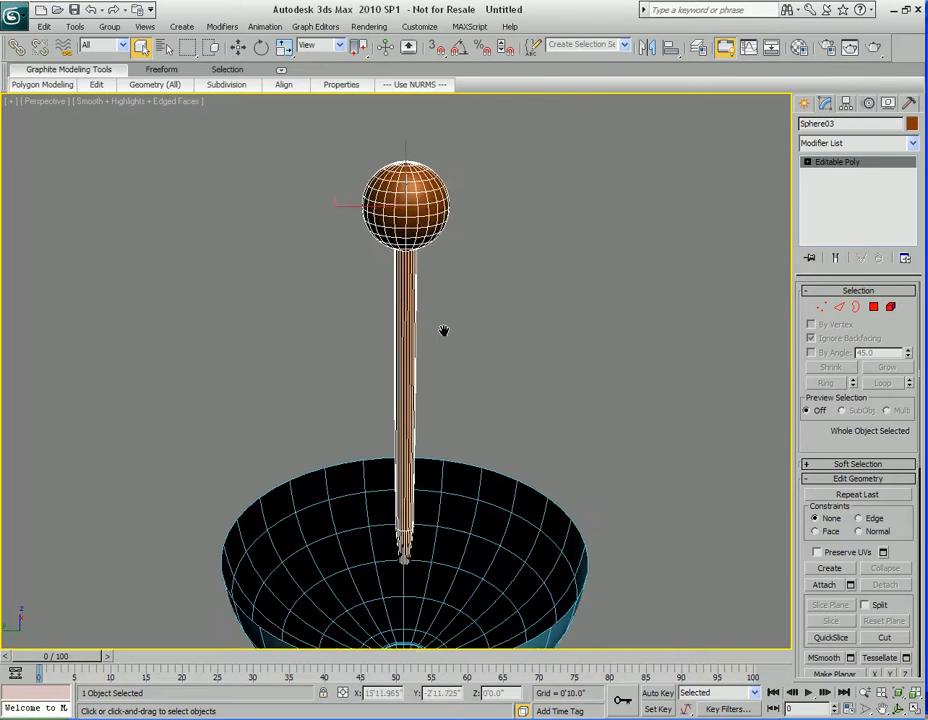
Create a box about 1'5.6" long and 2'2.5" wide beside the bowl in the Perspective view.
scroll(543, 277, down, 1)
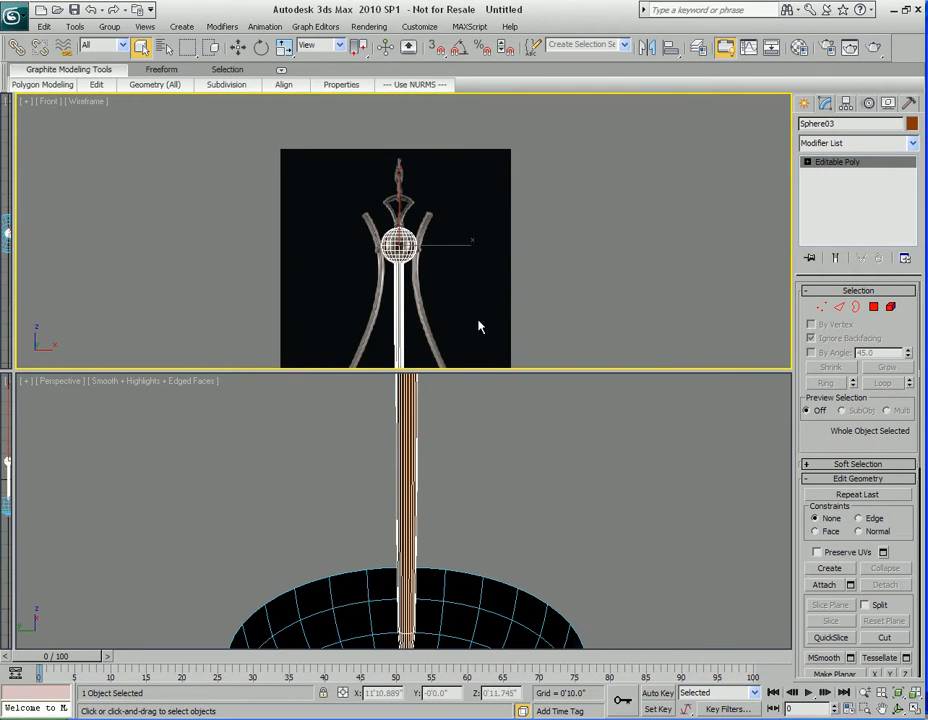
middle_drag(472, 335, 466, 217)
middle_drag(501, 335, 466, 290)
scroll(466, 271, up, 1)
scroll(451, 287, up, 1)
middle_drag(509, 540, 557, 586)
right_click(565, 539)
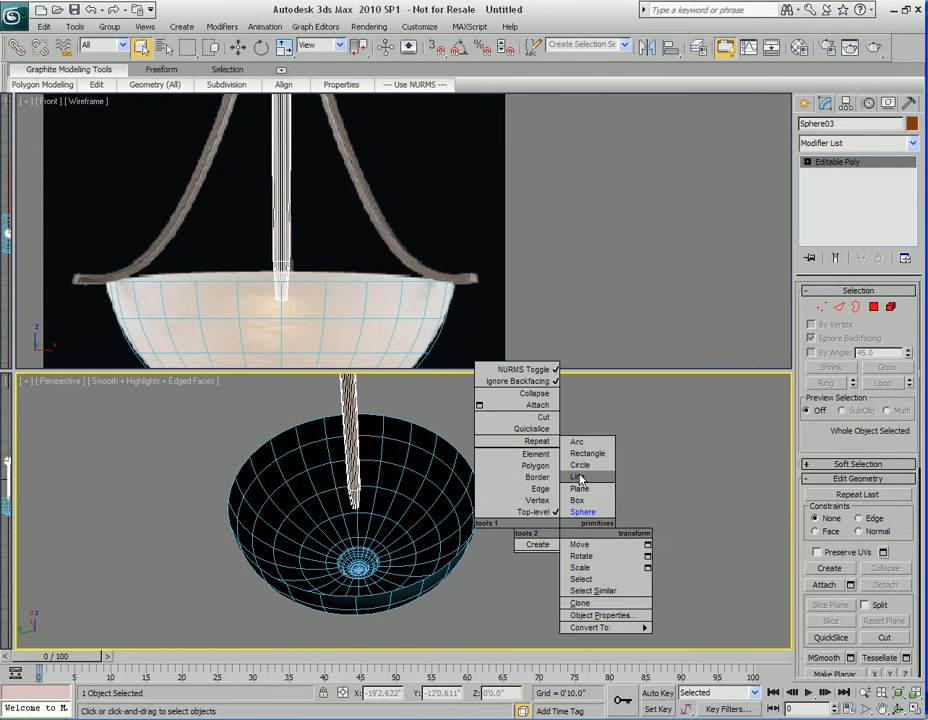
click(590, 493)
drag(511, 500, 530, 512)
click(534, 485)
right_click(546, 507)
Move the box in the Front view onto the arm's outer end at the bowl's right rim.
middle_drag(371, 226, 454, 290)
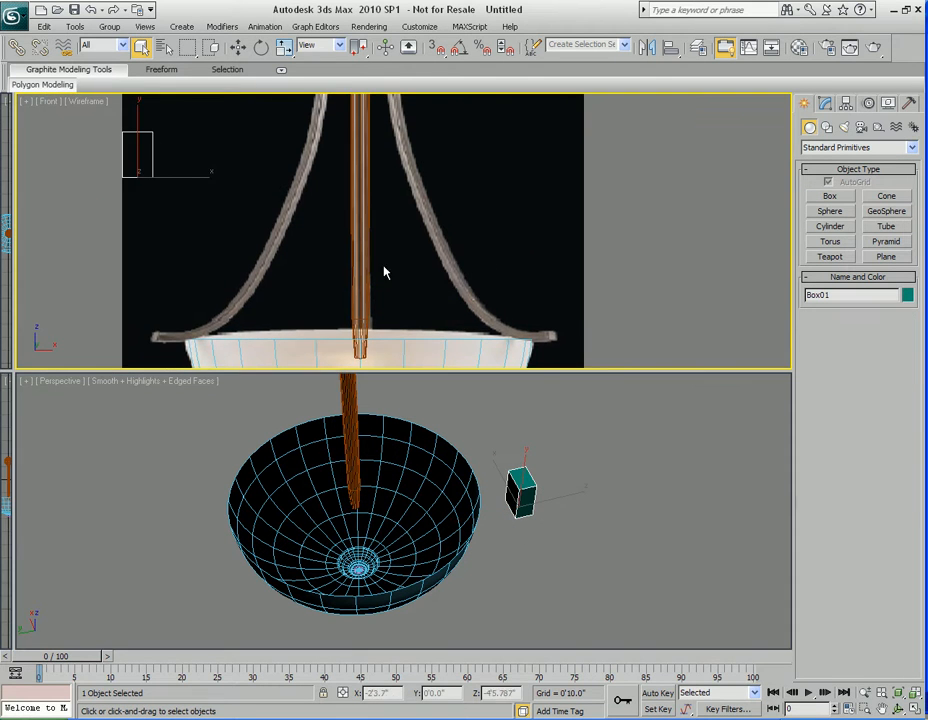
key(w)
drag(158, 151, 549, 326)
scroll(462, 279, up, 2)
middle_drag(573, 331, 456, 287)
scroll(425, 315, up, 2)
scroll(414, 284, up, 3)
middle_drag(433, 358, 429, 284)
drag(404, 282, 411, 281)
middle_drag(458, 274, 469, 288)
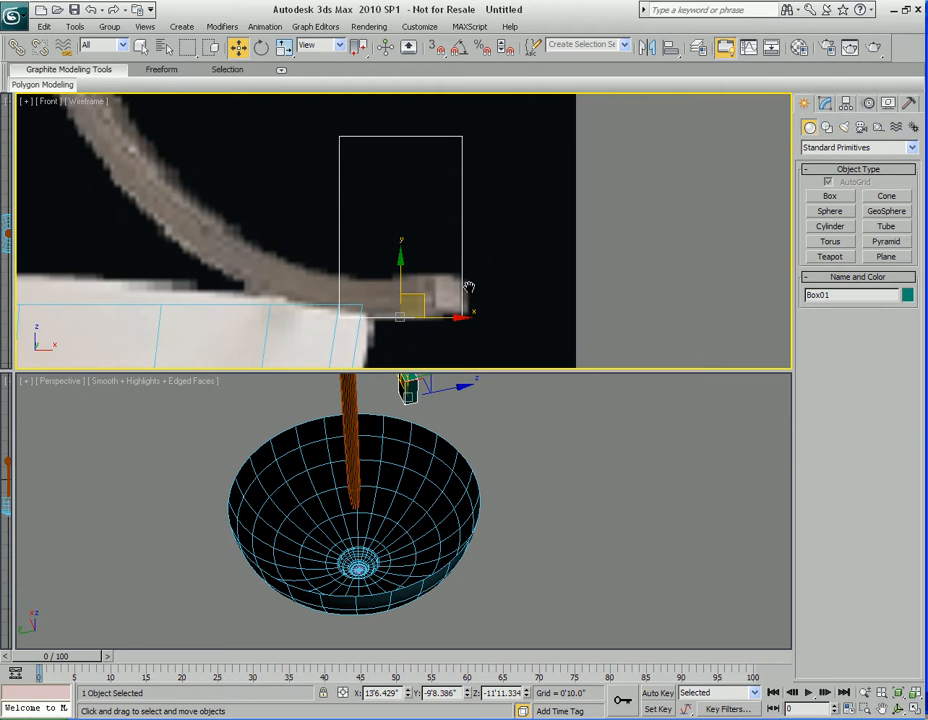
Set the box's height to 0'8.242" and raise it slightly to line up with the arm's end.
key(1)
drag(906, 345, 902, 399)
middle_drag(433, 310, 441, 284)
drag(409, 241, 409, 235)
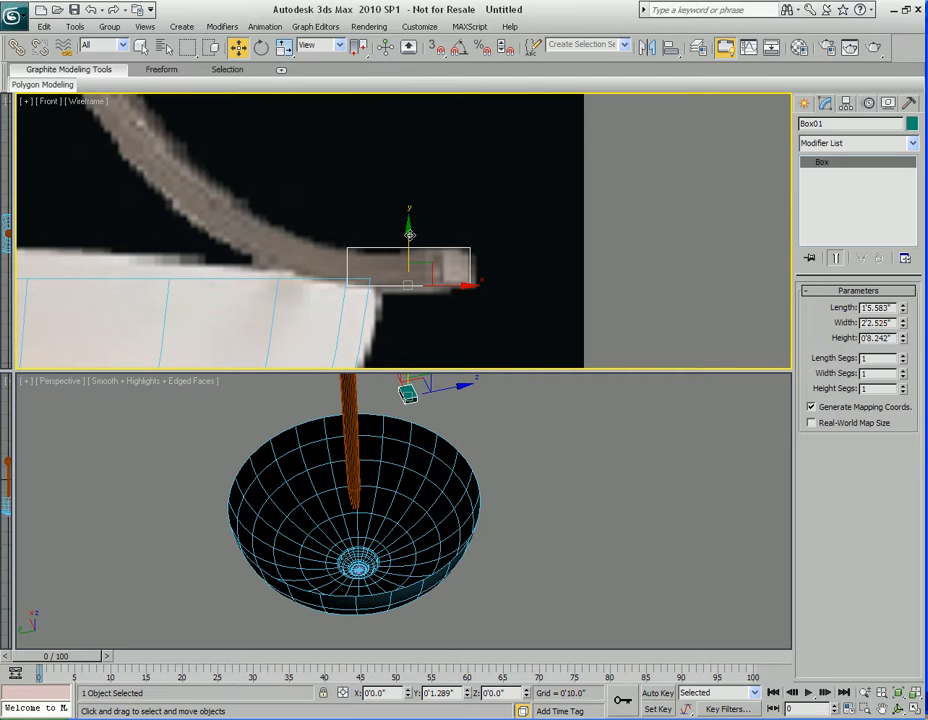
Reduce the box's height to 0'6.017".
drag(904, 342, 902, 358)
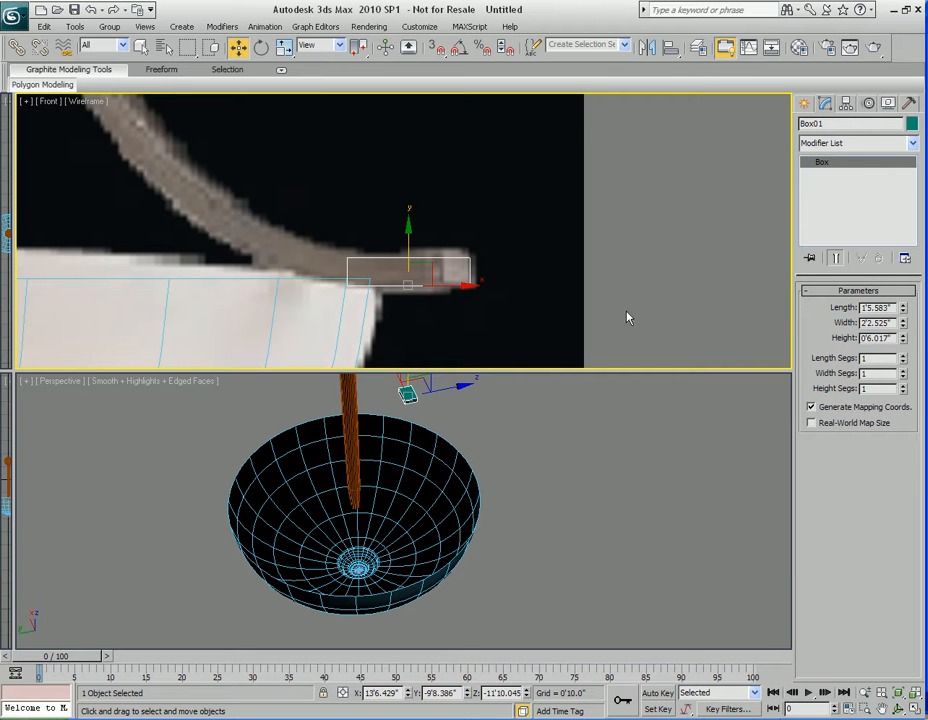
middle_drag(444, 421, 497, 495)
scroll(399, 472, up, 1)
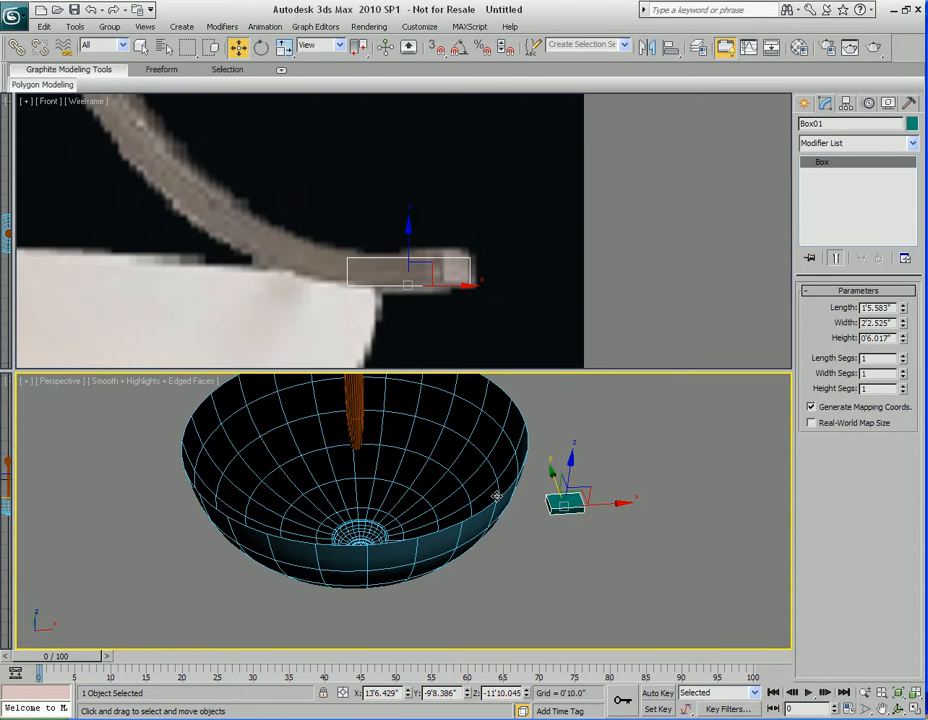
alt+middle_drag(610, 518, 632, 497)
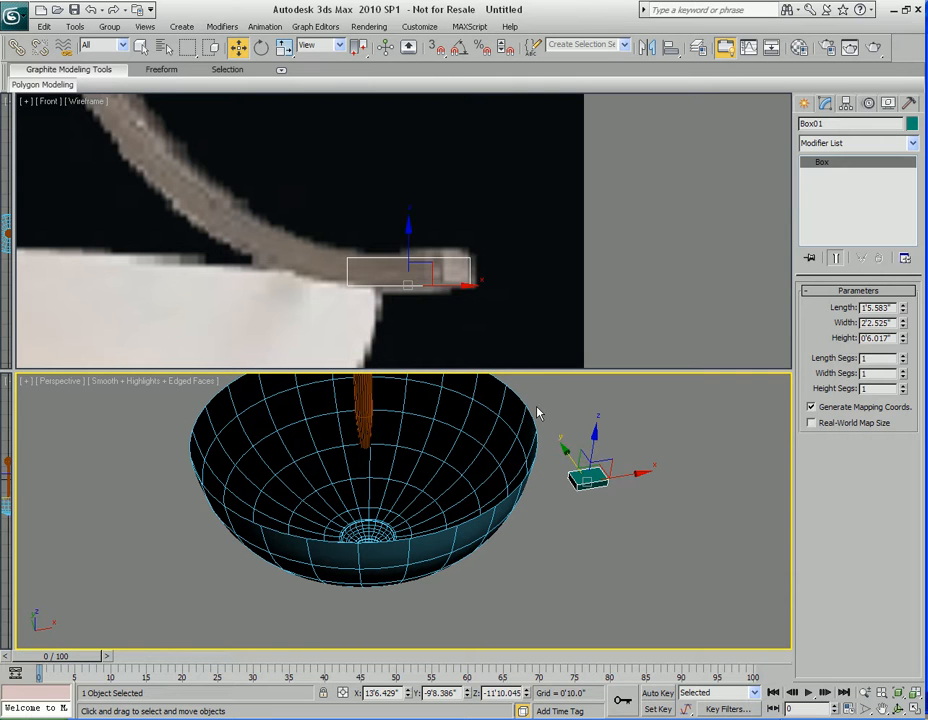
Set the box's absolute world X position to 0.
key(F12)
drag(463, 324, 390, 171)
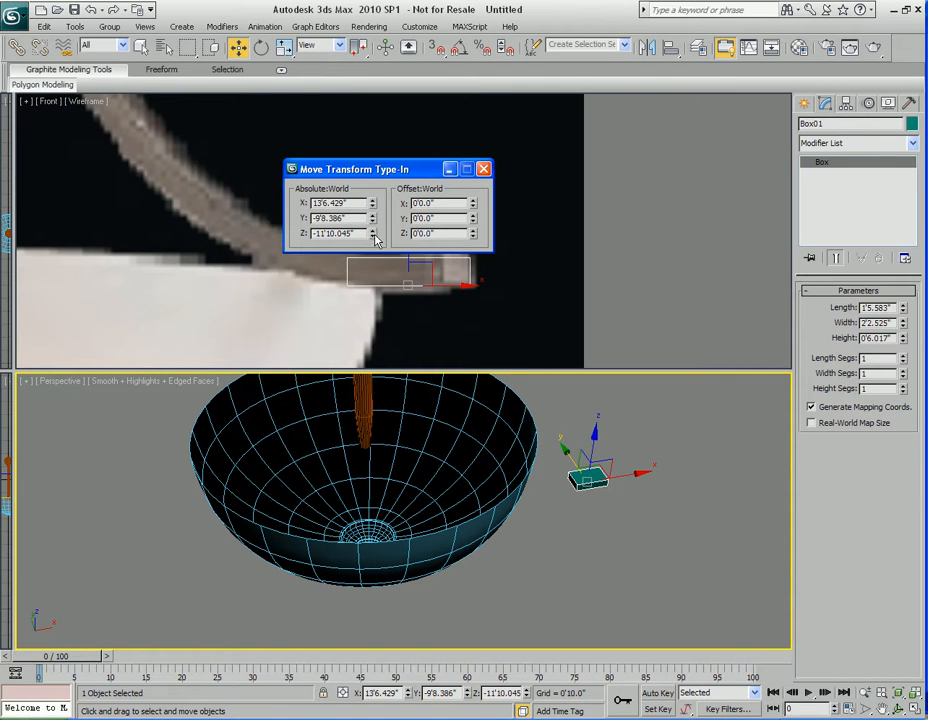
text(0)
key(Return)
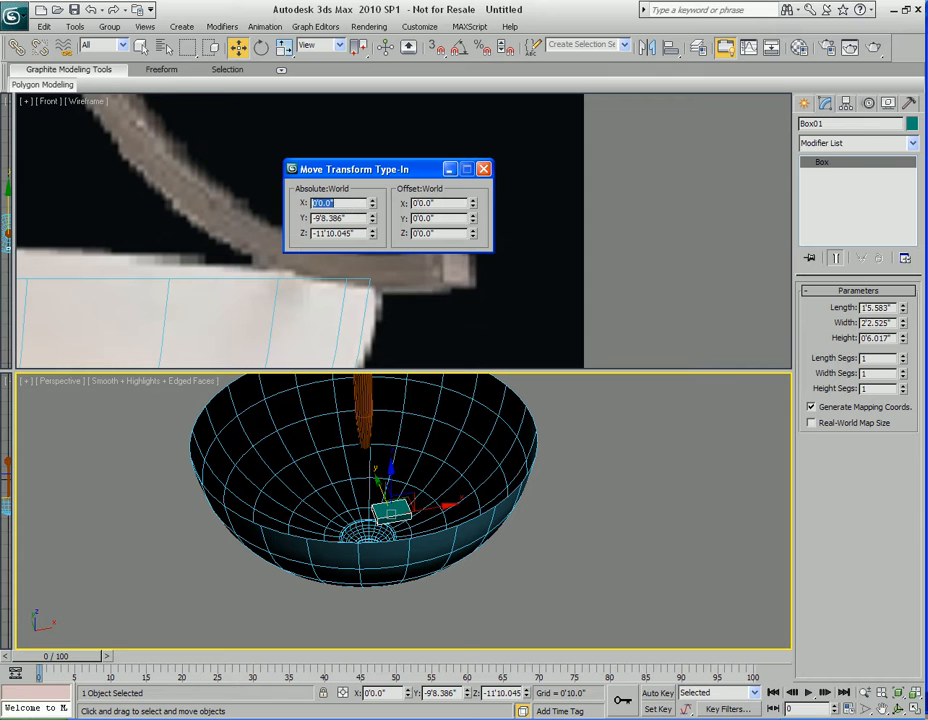
click(483, 172)
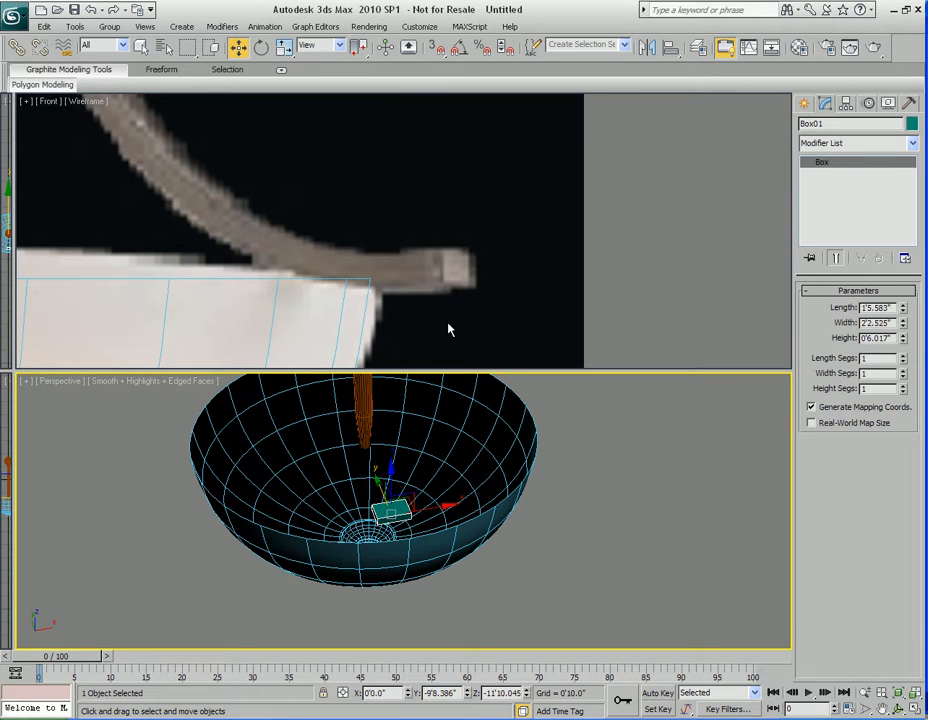
Try moving the box along Y, and undo that move together with the X repositioning and the last height change.
scroll(325, 302, down, 3)
middle_drag(271, 271, 306, 265)
alt+middle_drag(390, 500, 519, 547)
middle_drag(330, 559, 380, 512)
drag(372, 497, 463, 496)
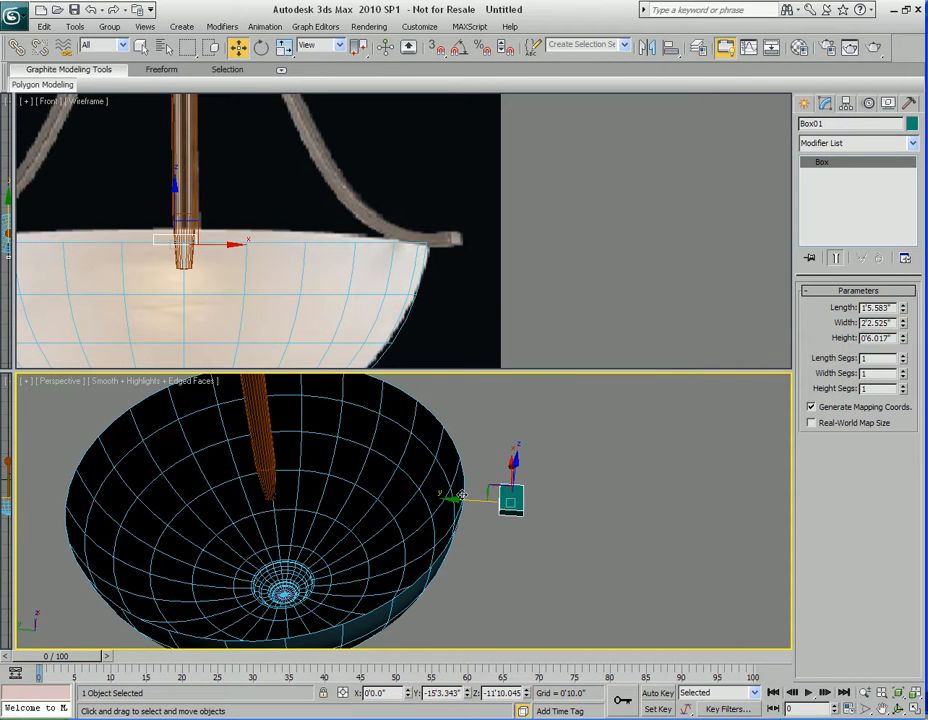
key(ctrl+z)
alt+middle_drag(433, 512, 387, 483)
alt+middle_drag(538, 500, 408, 514)
key(ctrl+z)
key(ctrl+z)
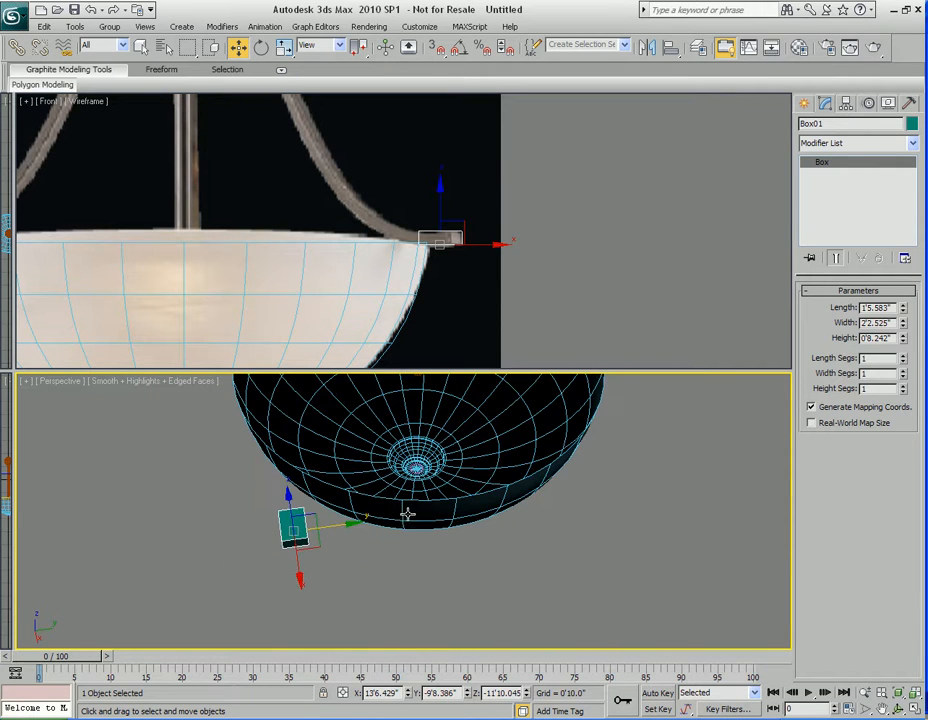
Move the box along Y to the bowl's rim, and try an absolute Z position of 0, undoing it.
drag(347, 525, 534, 443)
alt+middle_drag(534, 443, 507, 503)
key(F12)
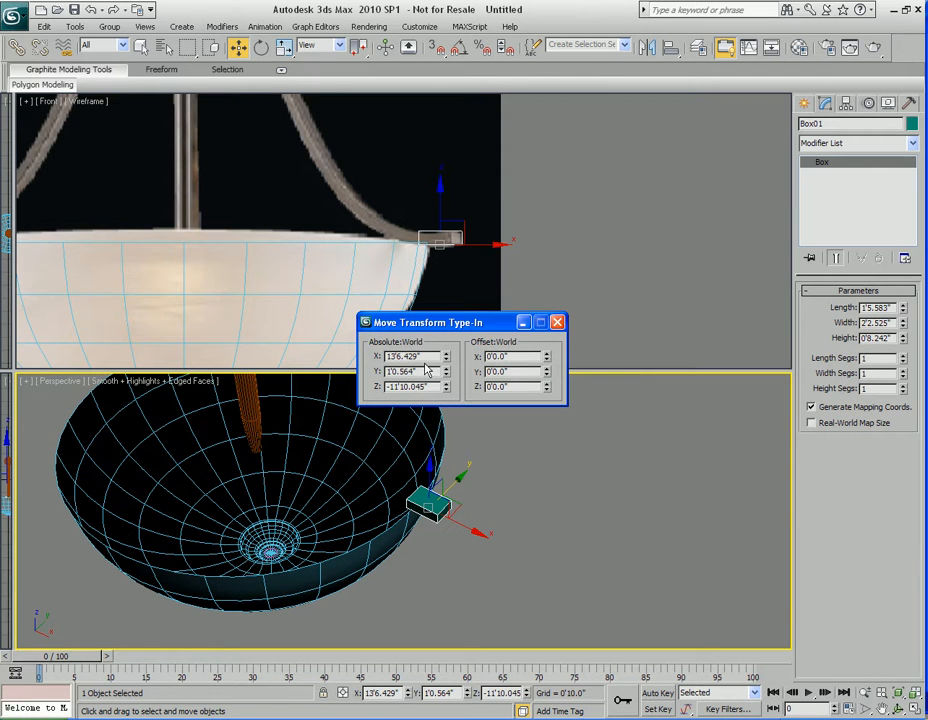
text(0)
key(Return)
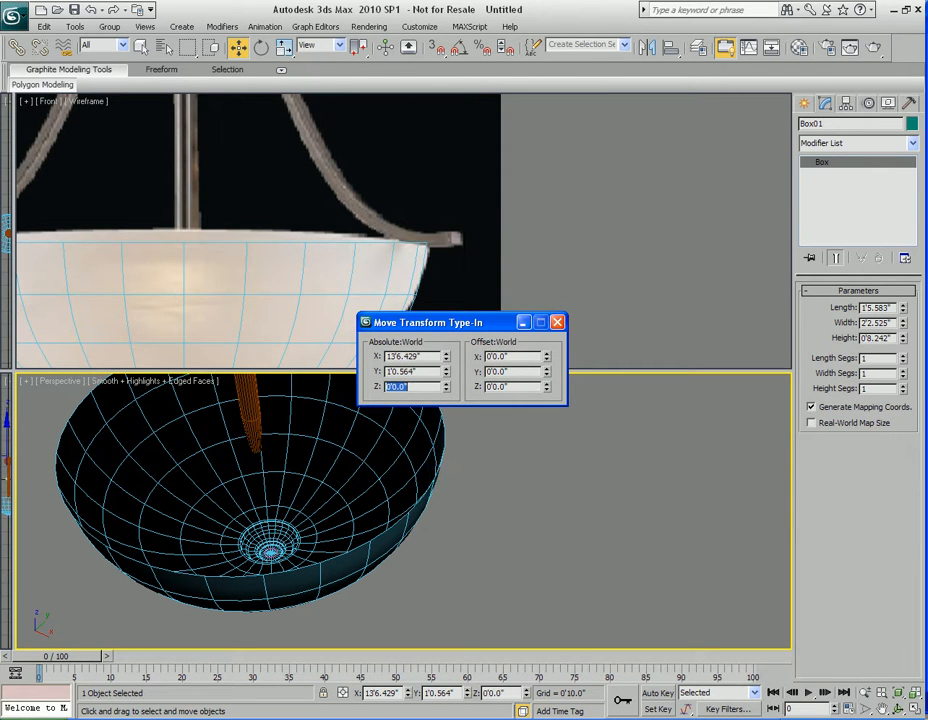
key(ctrl+z)
Set the box's absolute world Y position to 0 so it is centred on the bowl.
click(427, 372)
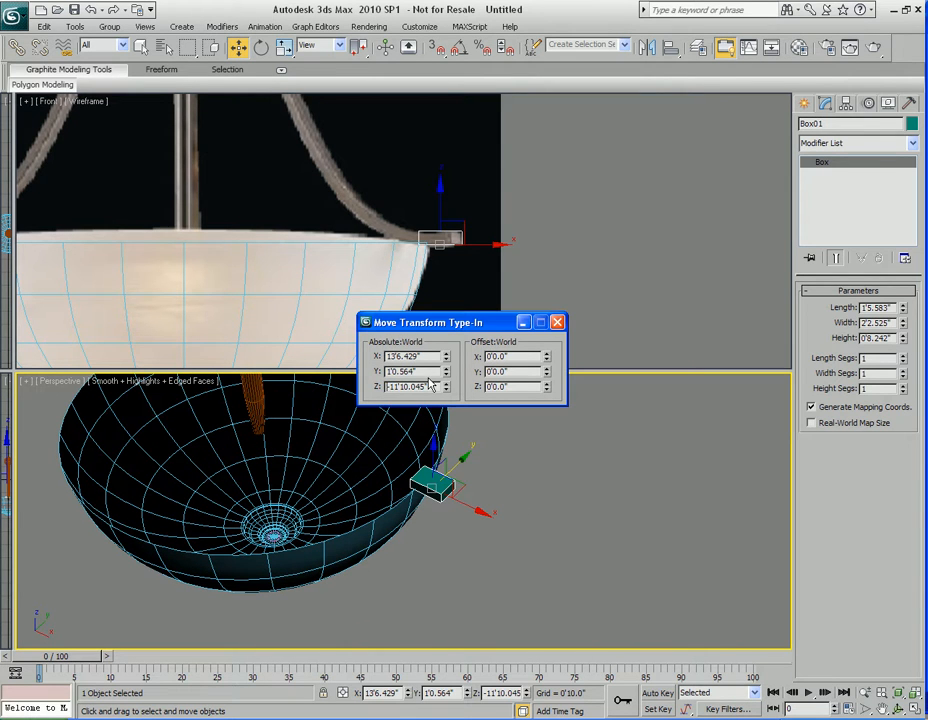
text(0)
key(Return)
drag(466, 325, 685, 280)
middle_drag(440, 490, 486, 518)
click(777, 278)
Scale the box narrower along Y at the bowl's rim.
alt+middle_drag(440, 484, 485, 450)
middle_drag(530, 542, 561, 532)
scroll(497, 499, up, 3)
middle_drag(438, 558, 312, 560)
scroll(480, 522, up, 2)
key(q)
scroll(480, 524, up, 2)
middle_drag(312, 560, 387, 495)
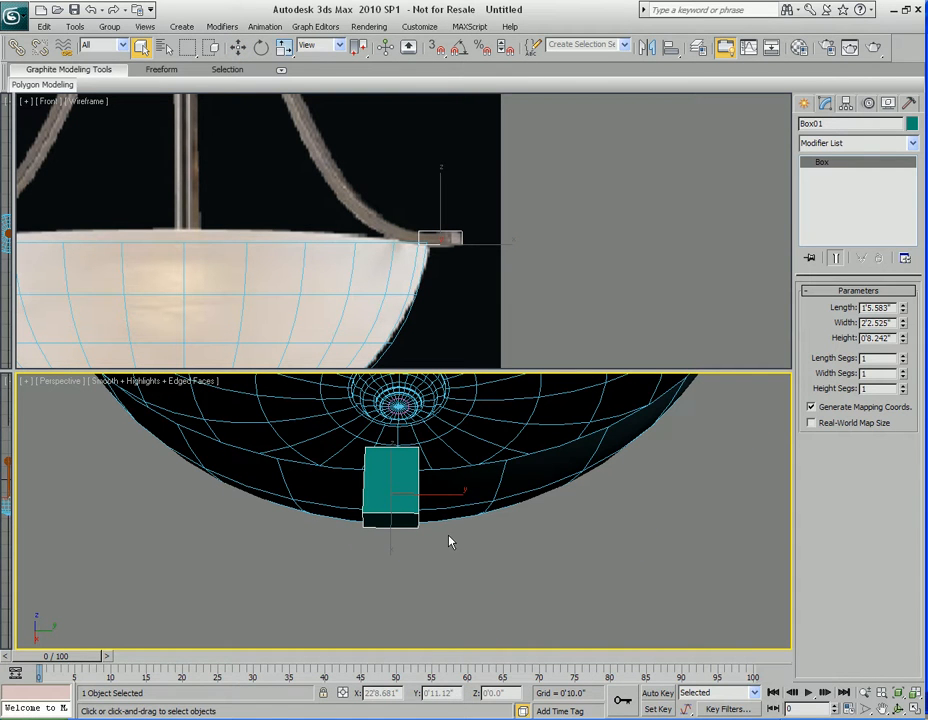
key(r)
drag(458, 495, 439, 497)
Scale the box slightly thinner along Z to match the arm's thickness.
alt+middle_drag(437, 495, 376, 453)
drag(376, 453, 373, 470)
alt+middle_drag(373, 470, 387, 534)
middle_drag(387, 534, 441, 507)
key(q)
scroll(436, 515, up, 3)
scroll(431, 525, down, 2)
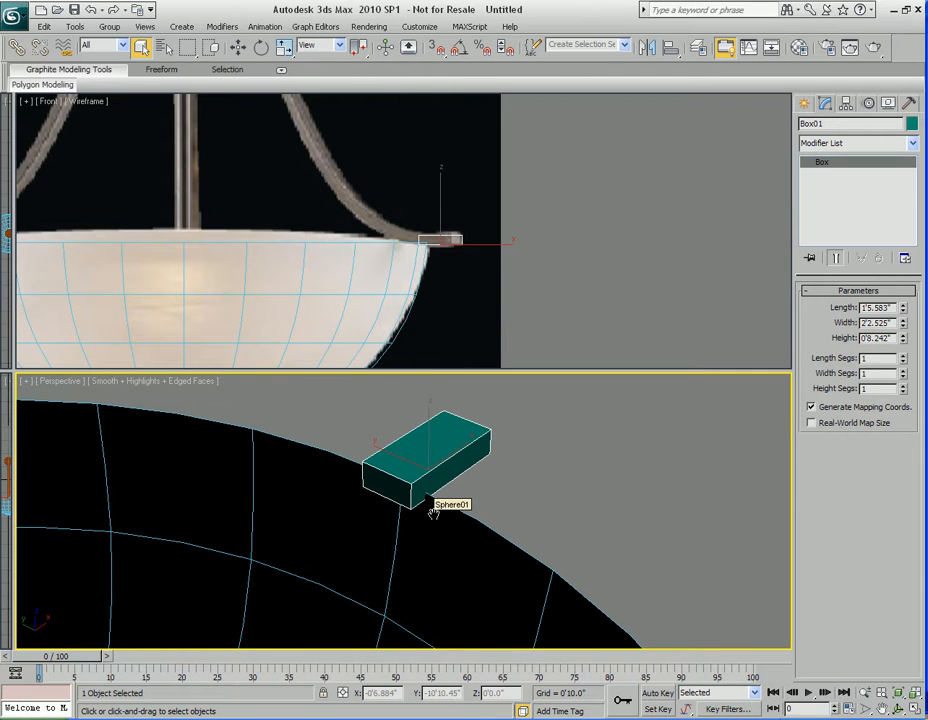
Convert the box to an Editable Poly.
scroll(433, 512, down, 1)
right_click(440, 457)
mouse_move(490, 591)
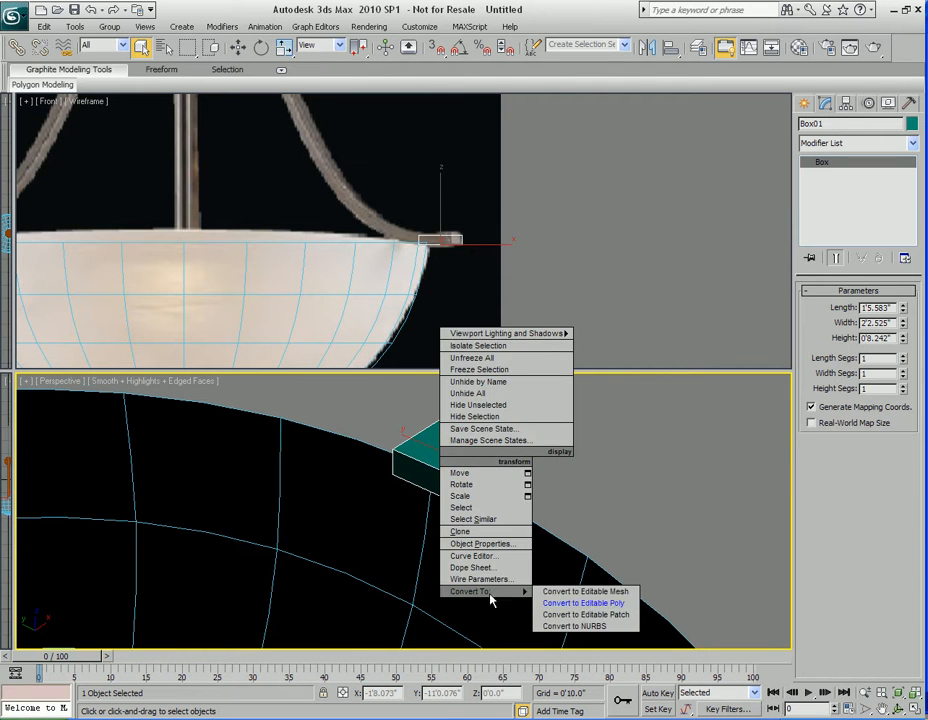
click(578, 606)
Extrude the box's inner end polygon toward the centre of the bowl.
mouse_move(434, 520)
middle_down()
mouse_move(469, 558)
mouse_move(450, 516)
middle_up()
key(4)
click(463, 507)
alt+middle_drag(462, 560, 528, 537)
key(shift+e)
drag(511, 494, 509, 422)
right_click(509, 422)
Move the extruded end polygon slightly up and inward to start following the arm's curve in the Front view.
middle_drag(330, 189, 356, 286)
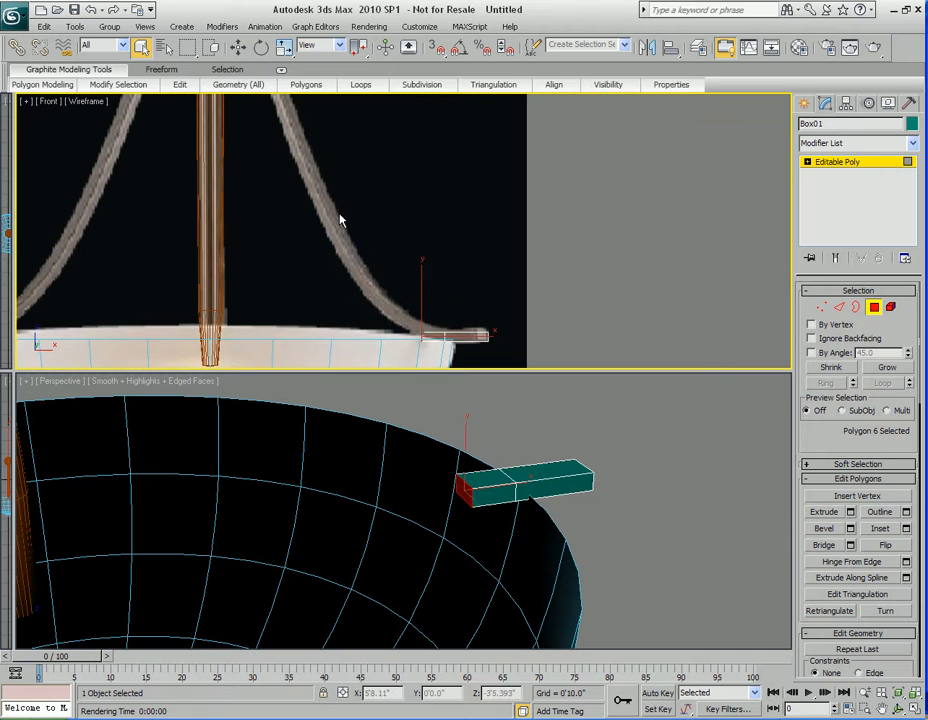
scroll(485, 506, up, 2)
alt+middle_drag(485, 506, 442, 529)
scroll(462, 514, up, 2)
key(w)
drag(446, 470, 409, 431)
scroll(429, 178, down, 2)
key(alt+w)
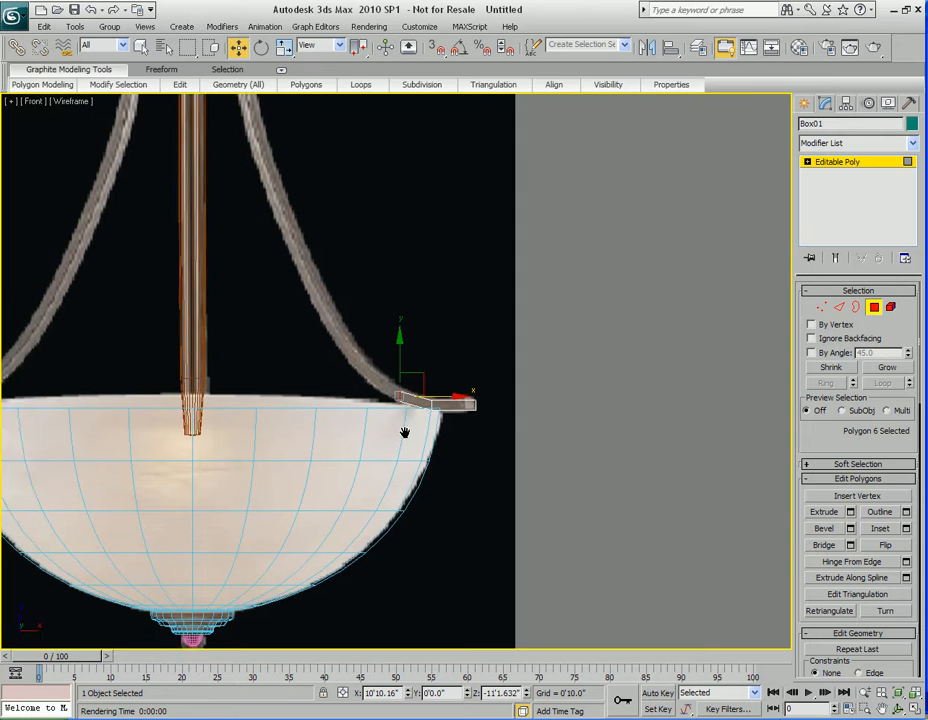
Move the end polygon farther up the reference arm and rotate it with angle snap to match the arm's slope.
scroll(451, 431, up, 6)
drag(471, 403, 398, 334)
key(e)
middle_drag(371, 326, 431, 399)
scroll(433, 364, down, 2)
key(w)
Extrude the arm's end polygon by 1'2.233" as a group.
right_click(470, 361)
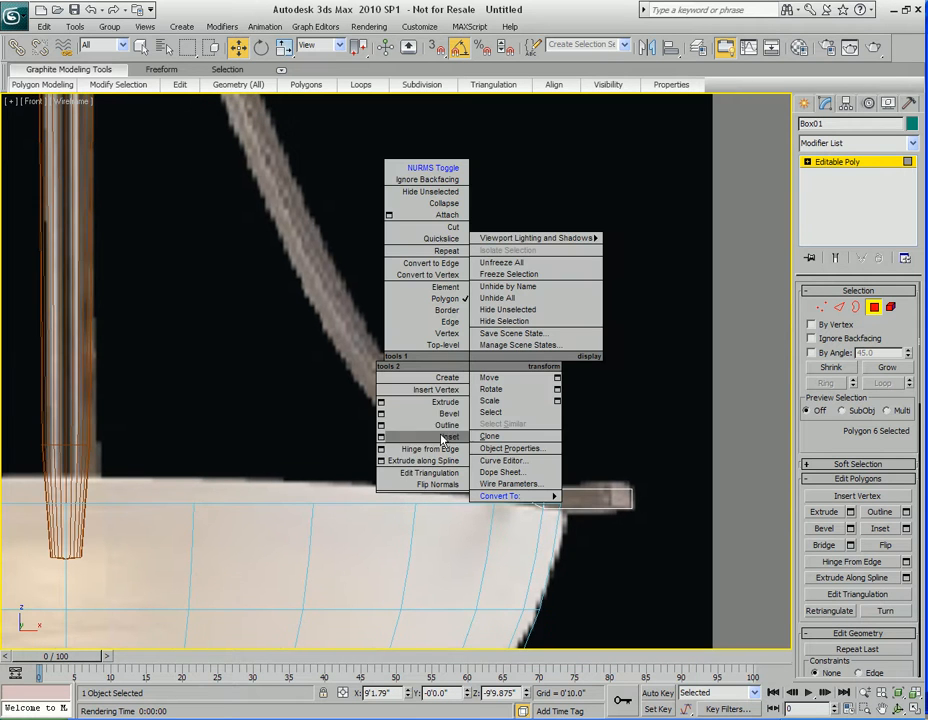
click(383, 403)
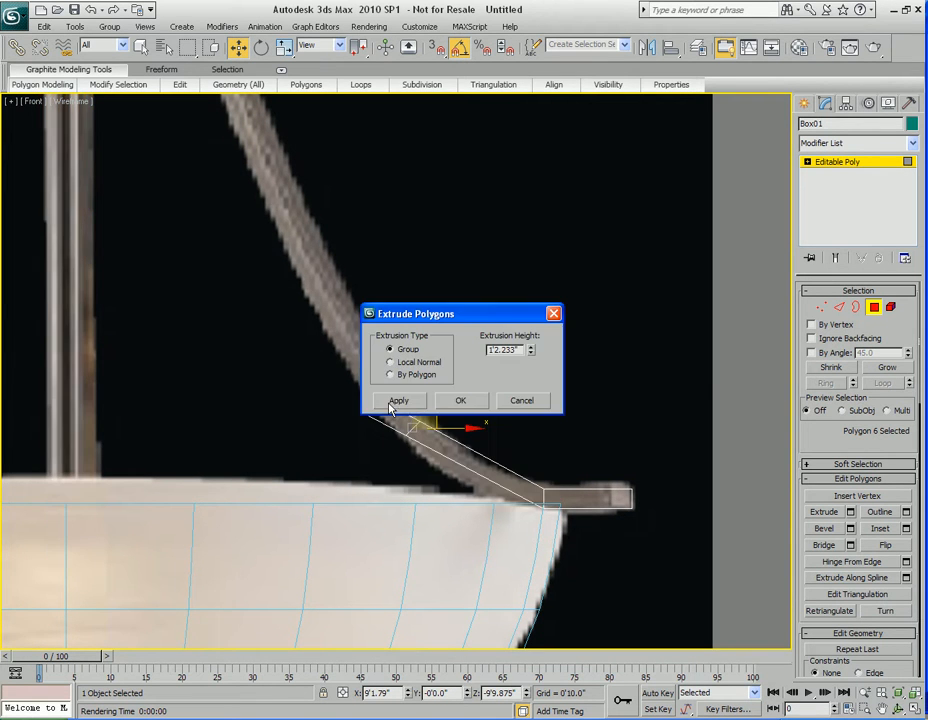
drag(460, 314, 610, 287)
middle_drag(428, 407, 446, 449)
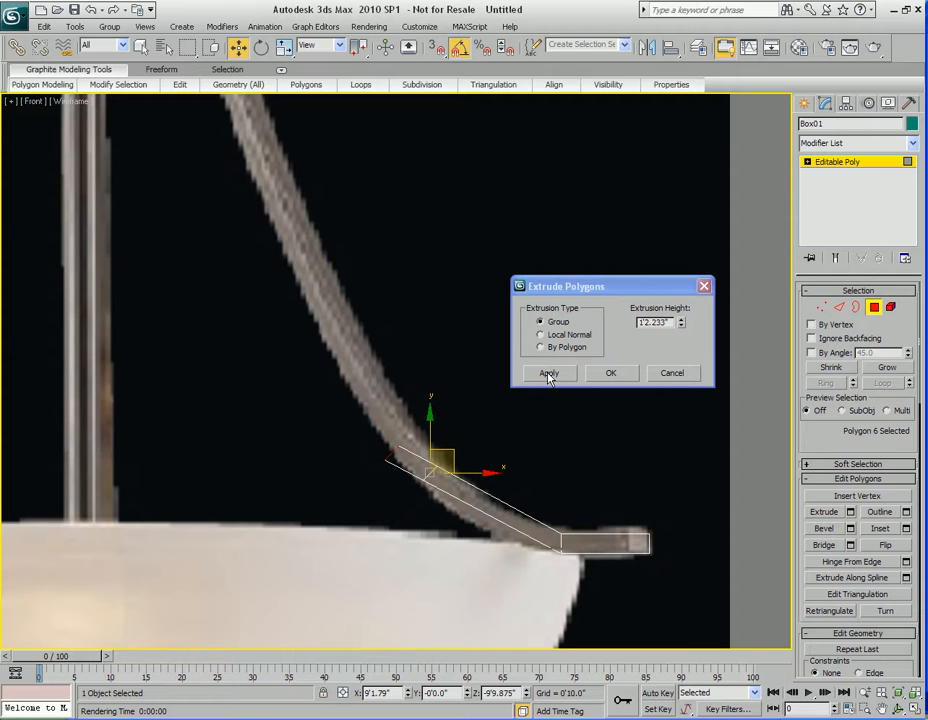
click(622, 376)
Move the arm's four end vertices farther up the reference arm in the Front view and rotate them to match its slope.
middle_drag(424, 434, 438, 429)
key(1)
drag(371, 418, 435, 482)
drag(427, 423, 346, 237)
middle_drag(339, 230, 418, 362)
scroll(421, 365, down, 2)
key(e)
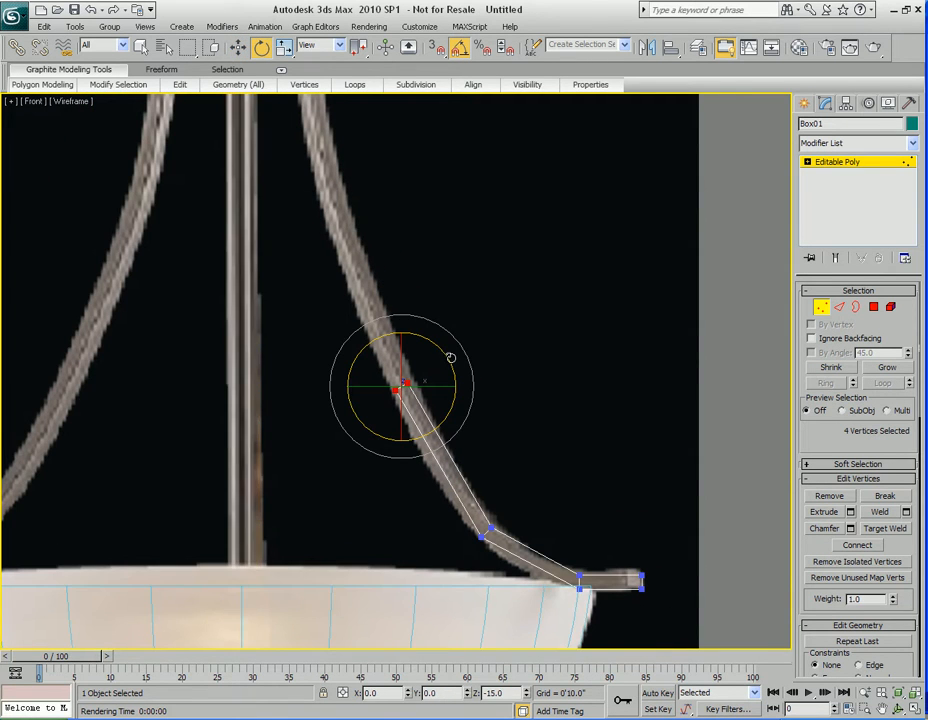
key(w)
middle_drag(446, 411, 455, 429)
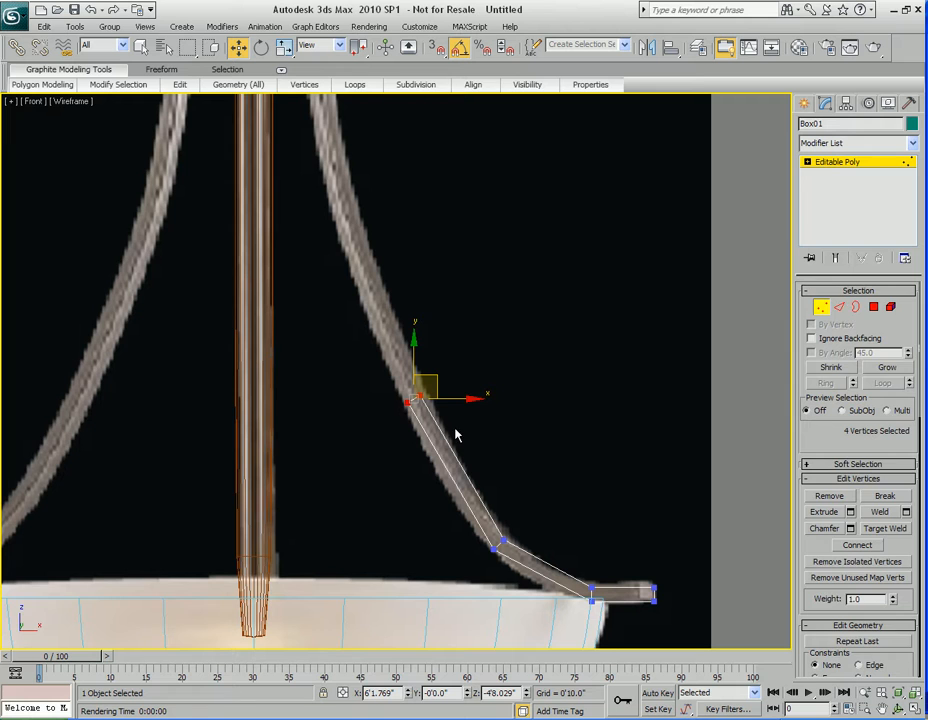
Extrude the arm's end polygon again by 1'2.233" as a group.
key(4)
right_click(500, 352)
click(391, 389)
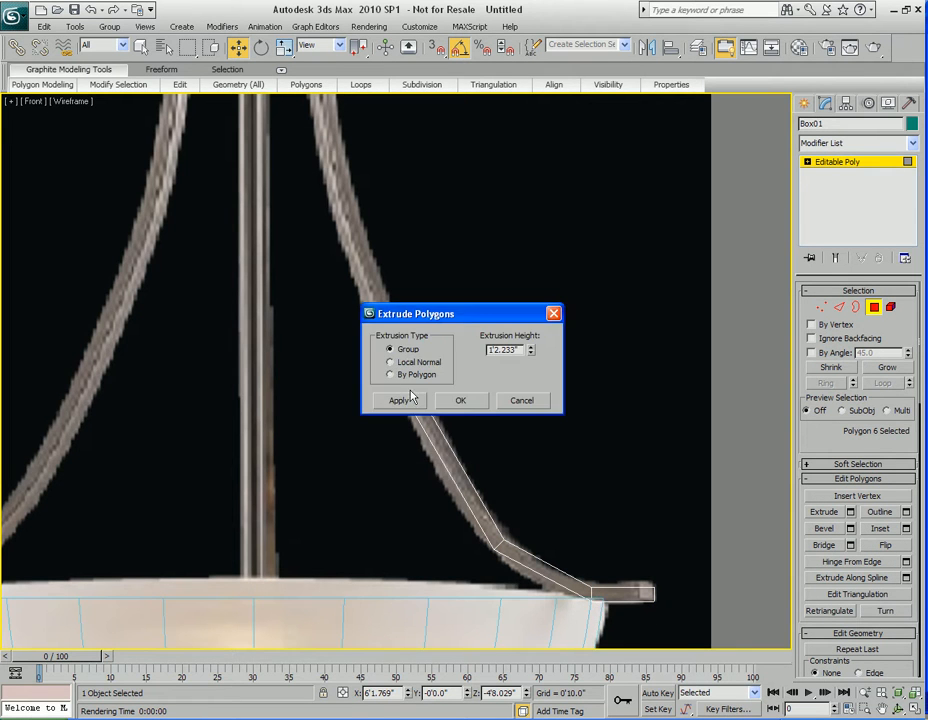
drag(415, 313, 611, 286)
scroll(440, 273, up, 2)
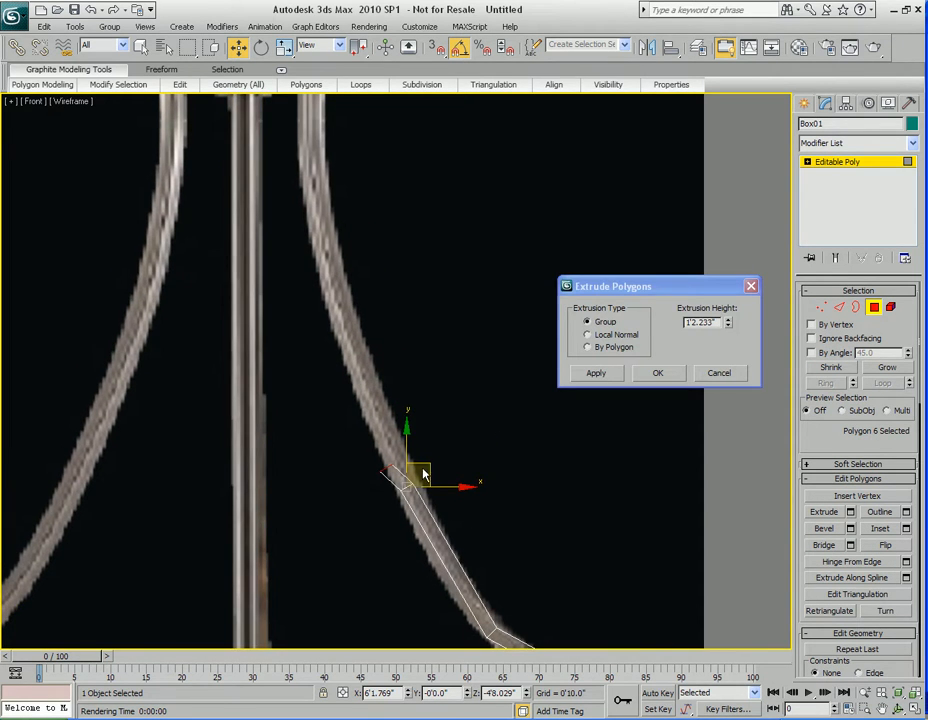
click(652, 374)
Move the end polygon up the reference arm to the bend below the upper ball and rotate it to follow the curve.
drag(409, 446, 336, 198)
scroll(374, 308, down, 2)
scroll(376, 313, down, 2)
middle_drag(376, 313, 410, 371)
scroll(412, 368, up, 2)
drag(411, 347, 410, 346)
key(e)
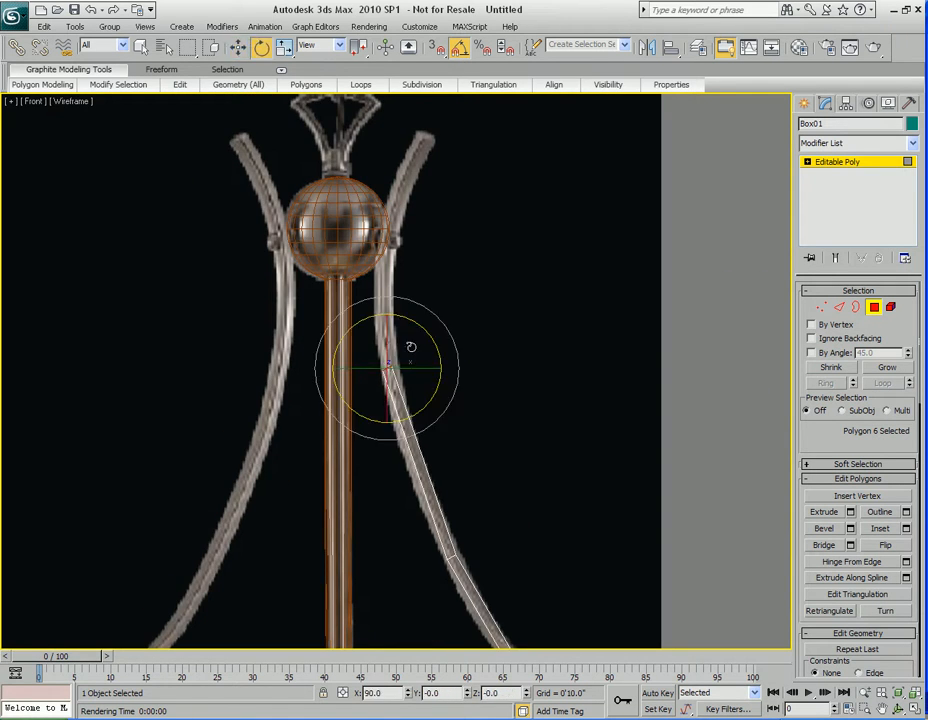
Extrude the end polygon by 1'2.233", move it up beside the ball's lower half and rotate it to the arm's direction.
key(q)
right_click(492, 350)
click(440, 386)
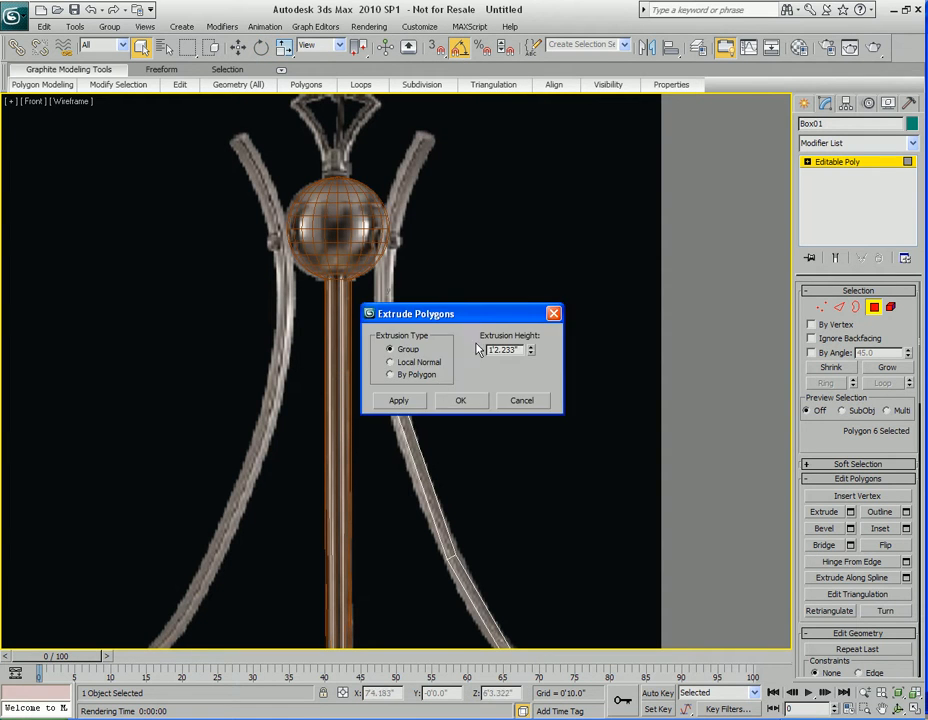
drag(460, 320, 588, 314)
click(588, 398)
middle_drag(426, 344, 441, 414)
key(w)
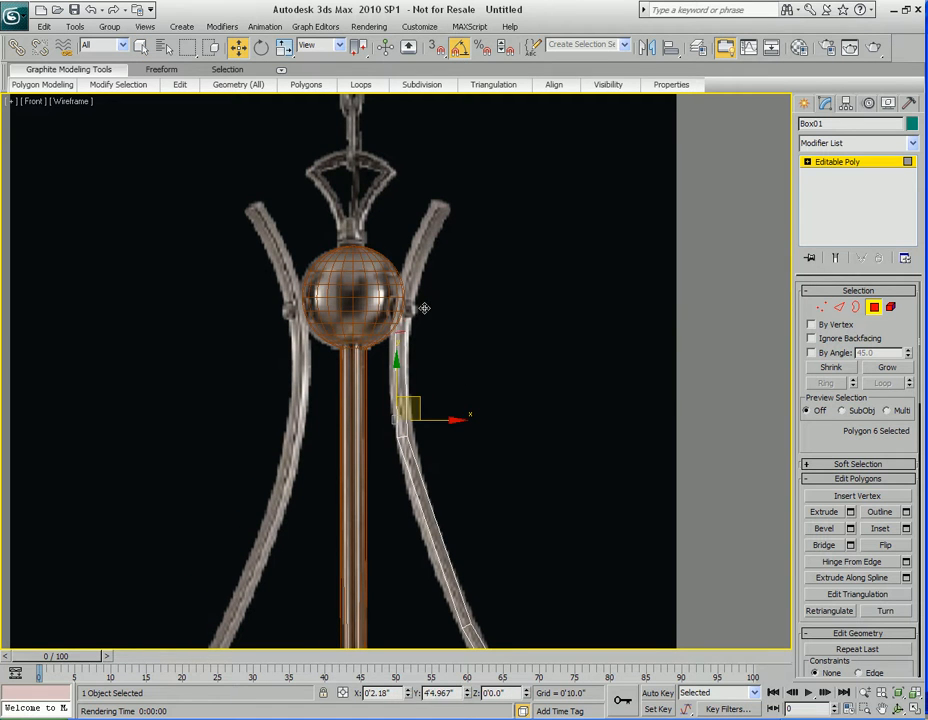
key(e)
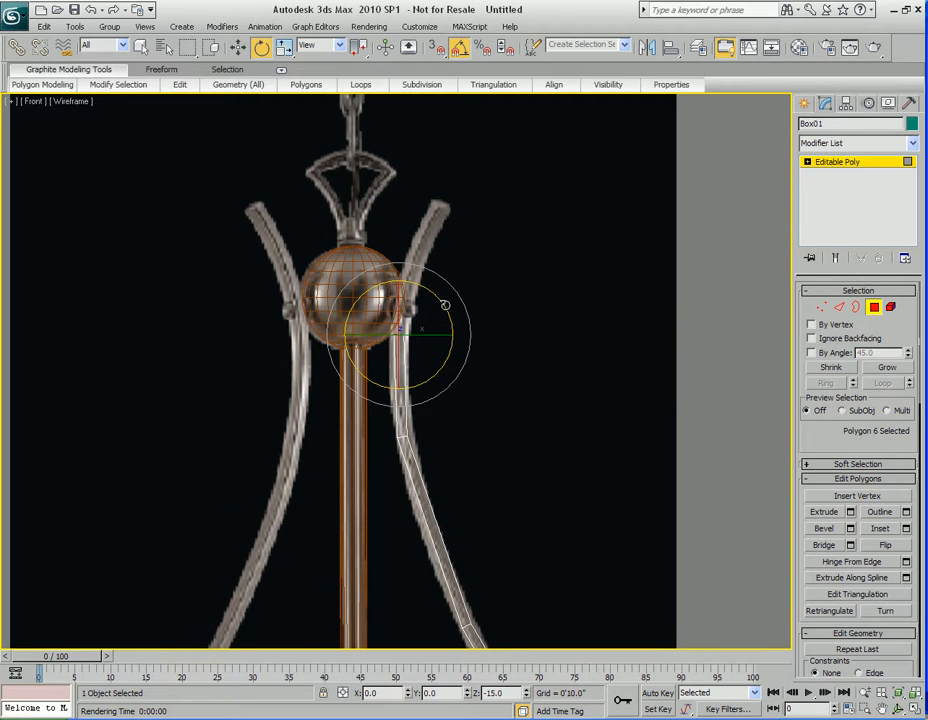
key(q)
Extrude another arm segment, move its end polygon outward beside the ball's upper half and rotate it to match the reference.
right_click(431, 338)
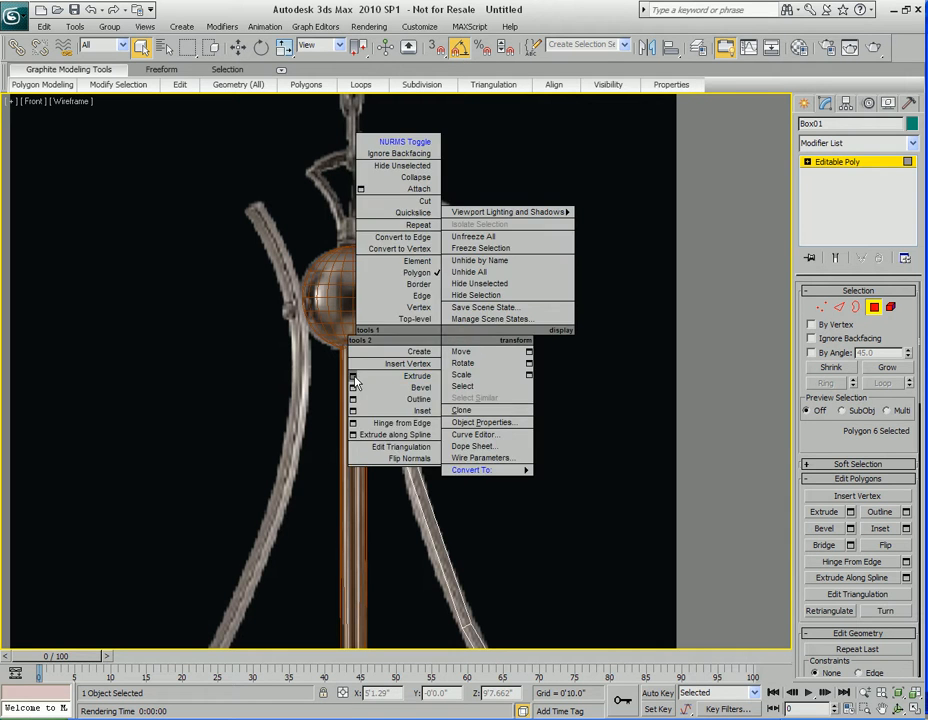
click(413, 375)
drag(466, 308, 569, 316)
click(551, 413)
middle_drag(412, 331, 400, 405)
key(w)
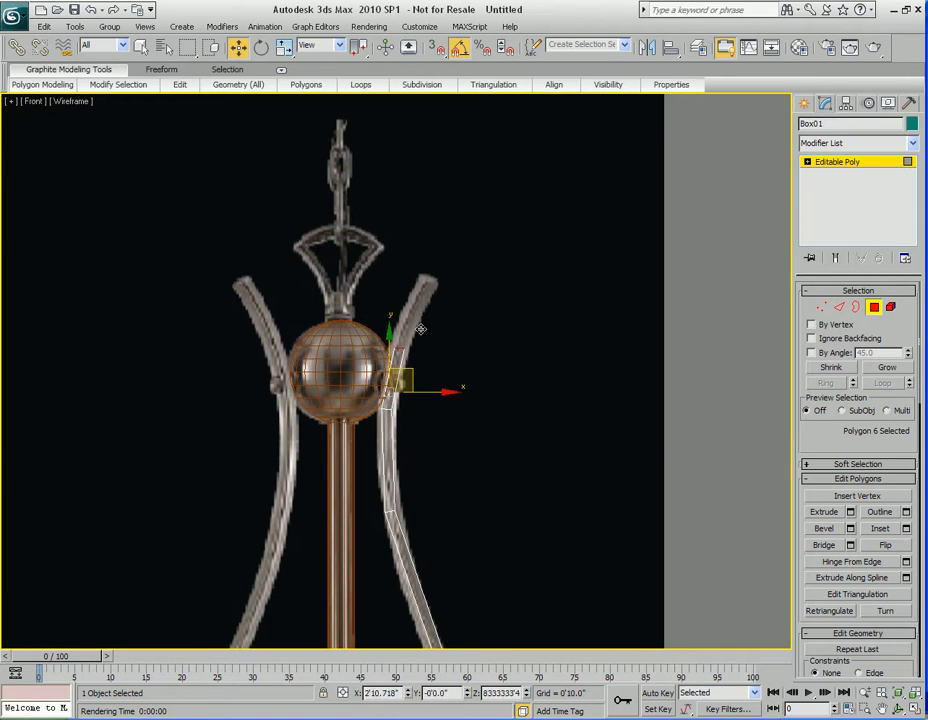
key(e)
key(q)
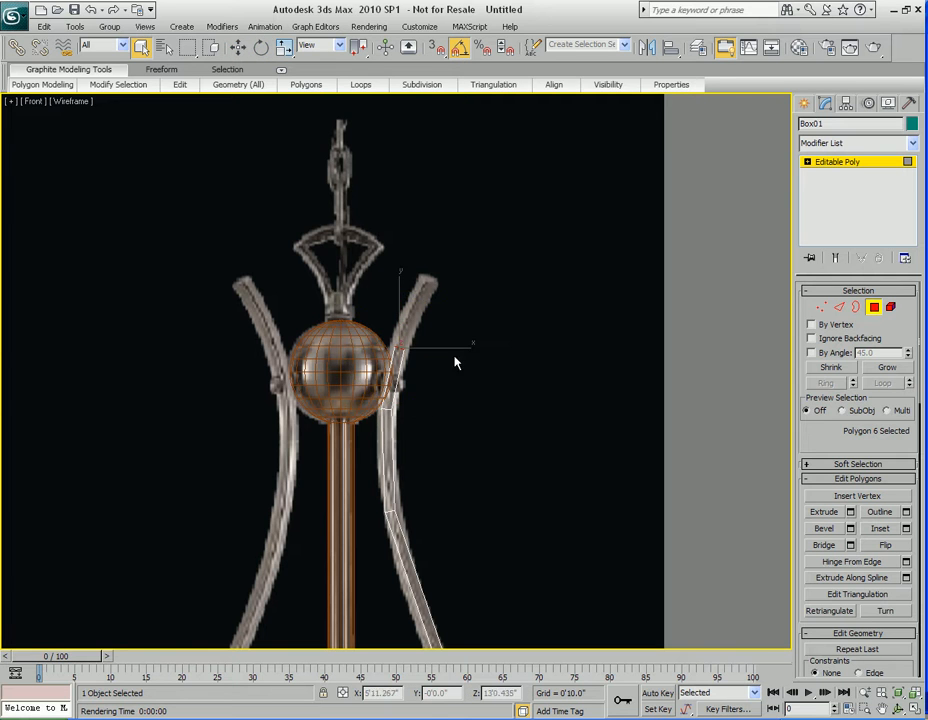
Extrude the last arm segment by 1'2.233", move its end polygon to the reference arm's upper tip and align its angle.
right_click(464, 328)
click(452, 376)
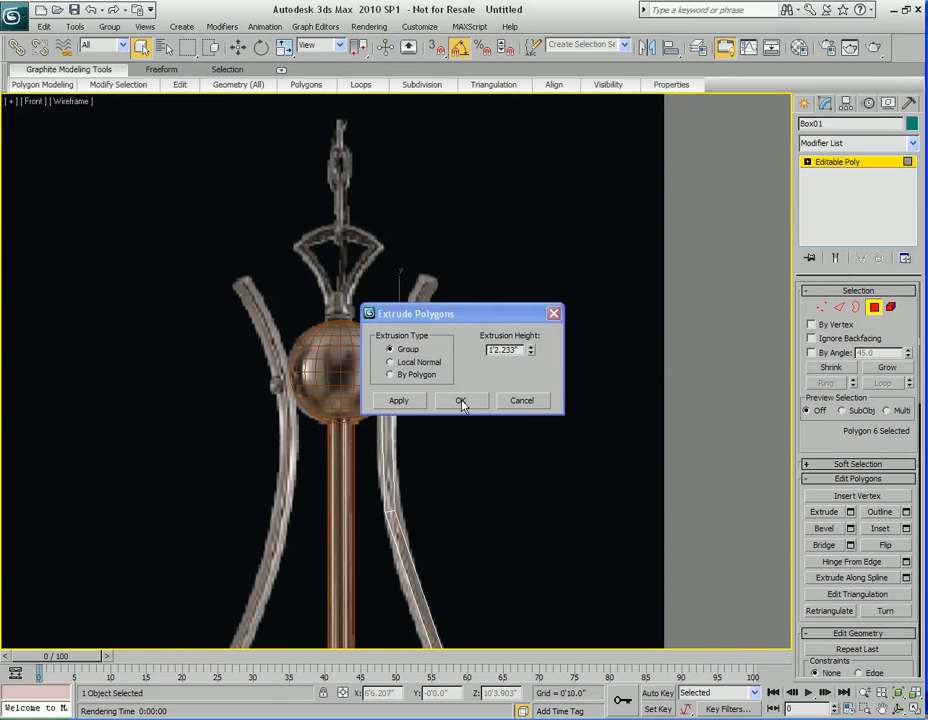
click(460, 401)
key(w)
drag(426, 311, 445, 258)
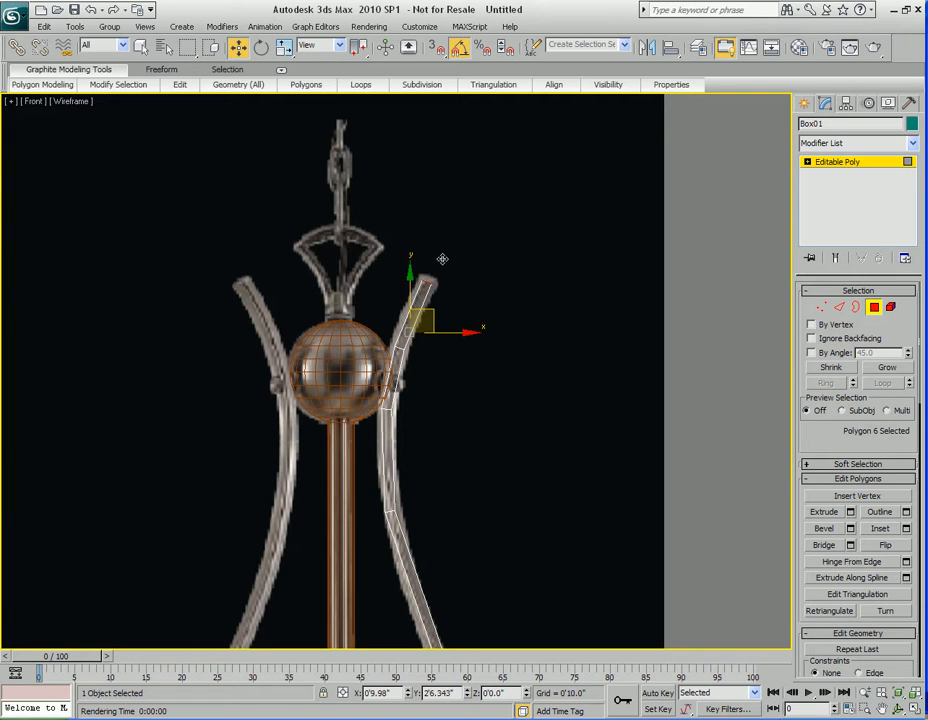
key(e)
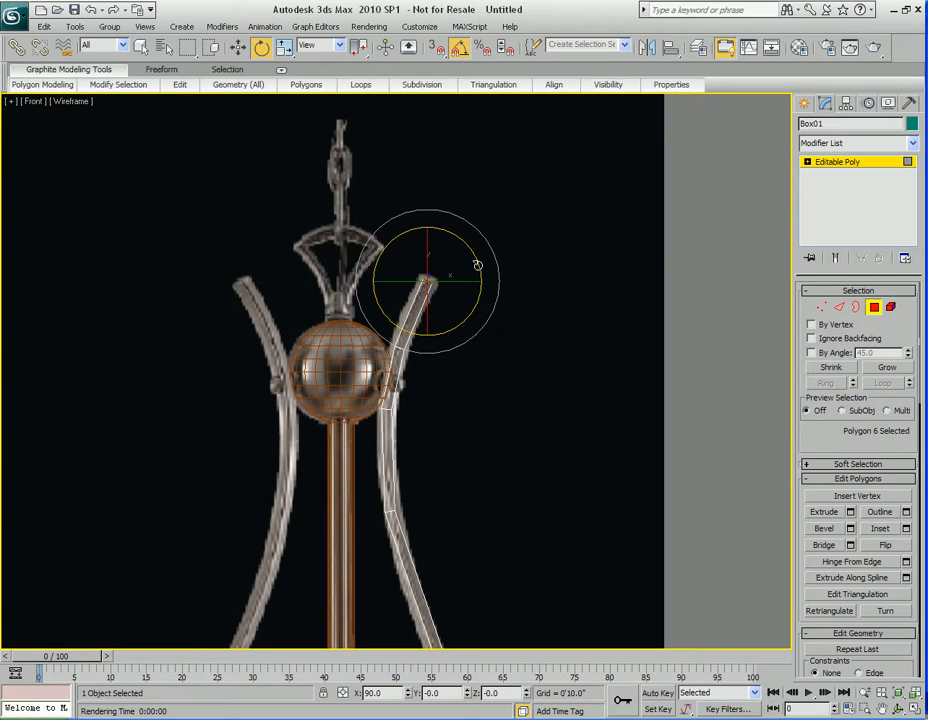
key(q)
Turn on NURMS smoothing for the arm.
middle_drag(428, 502, 418, 376)
scroll(419, 380, down, 2)
middle_drag(459, 484, 430, 369)
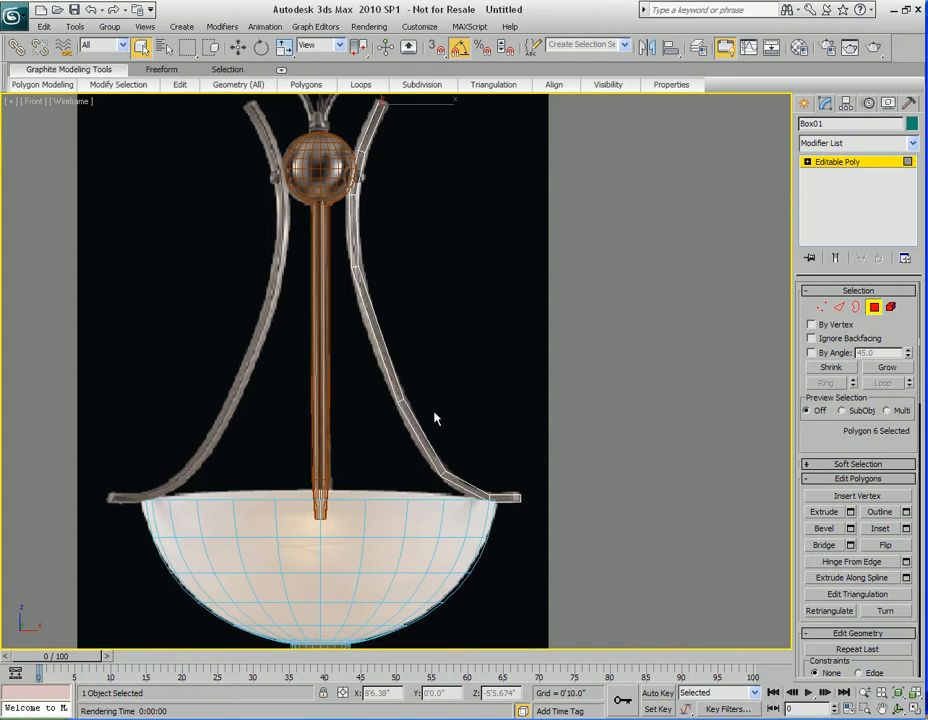
middle_drag(435, 418, 420, 414)
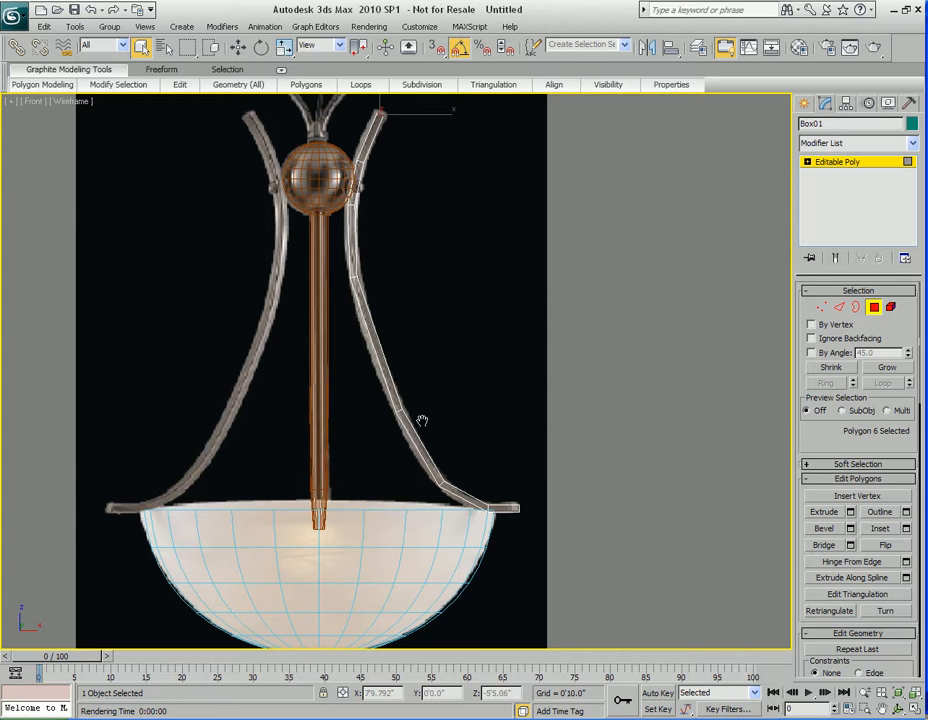
right_click(319, 392)
click(348, 193)
middle_drag(463, 474, 432, 432)
scroll(473, 457, up, 3)
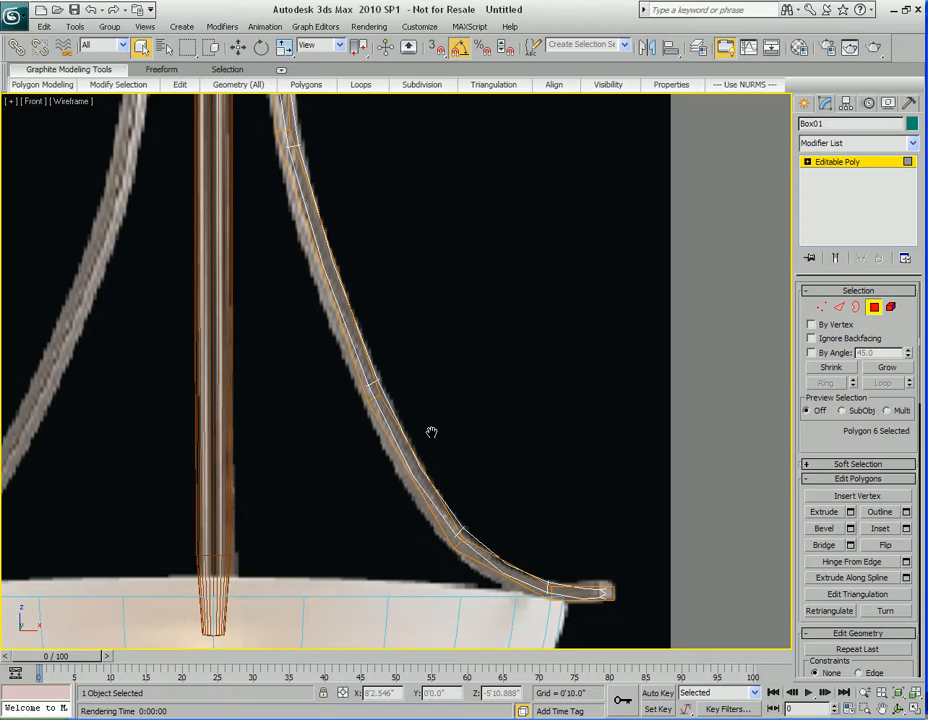
Select the arm's four lengthwise corner edges in the Perspective view and extend the selection to their full loops.
key(alt+w)
right_click(485, 533)
key(alt+w)
alt+middle_drag(485, 530, 440, 492)
key(2)
click(536, 439)
ctrl+click(537, 452)
ctrl+click(499, 537)
alt+middle_drag(592, 533, 352, 532)
ctrl+click(282, 466)
alt+middle_drag(313, 494, 419, 493)
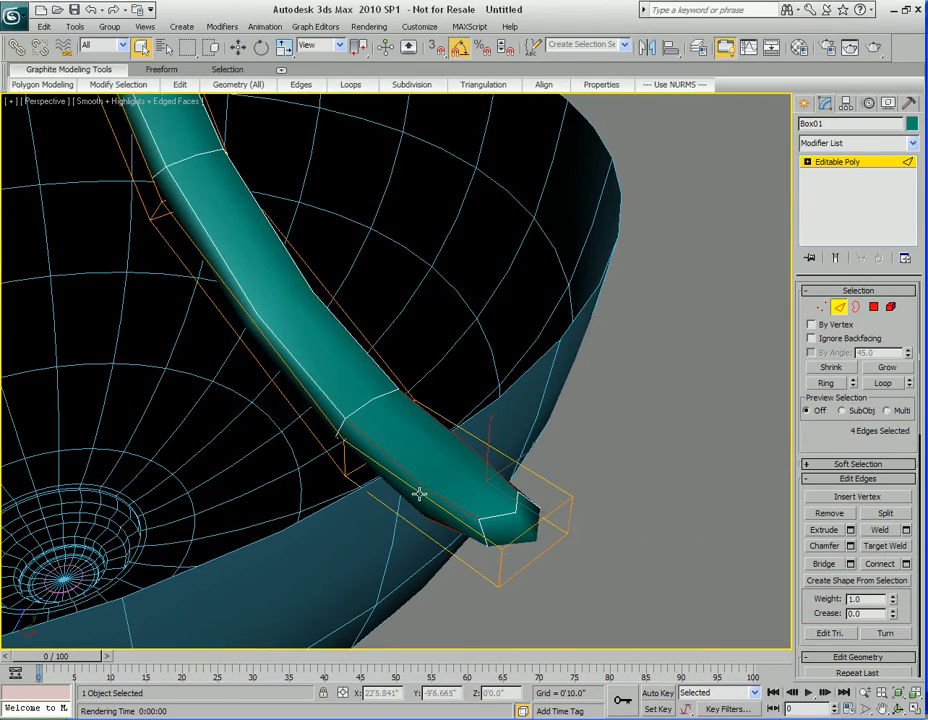
click(882, 383)
Chamfer the arm's lengthwise corner edges with two segments.
alt+middle_drag(560, 430, 493, 423)
right_click(340, 368)
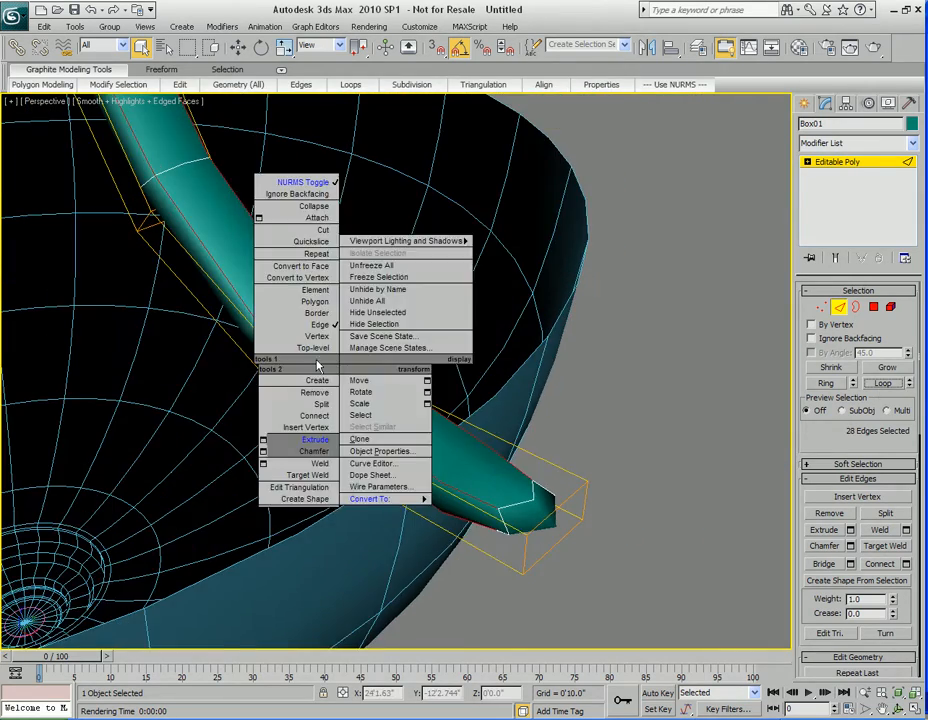
click(263, 453)
drag(429, 328, 603, 419)
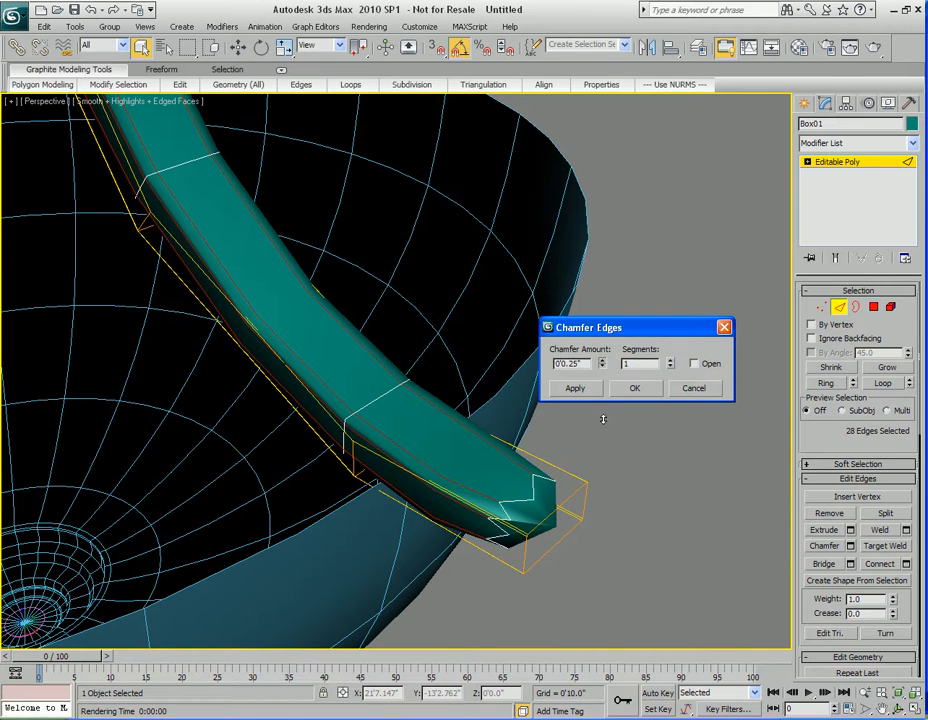
click(670, 360)
drag(603, 367, 602, 368)
click(620, 387)
Select the end polygon at the bowl side, convert it to its border edges and set their crease to 1.0.
alt+middle_drag(584, 453, 423, 530)
key(4)
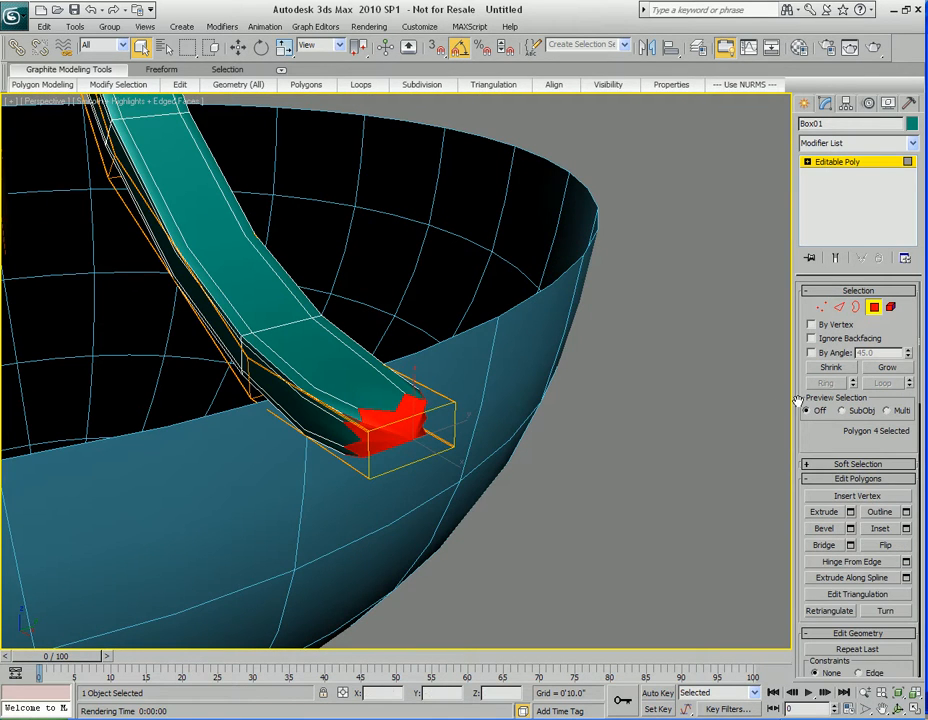
click(839, 307)
scroll(379, 462, up, 4)
middle_drag(375, 483, 423, 416)
scroll(840, 452, down, 5)
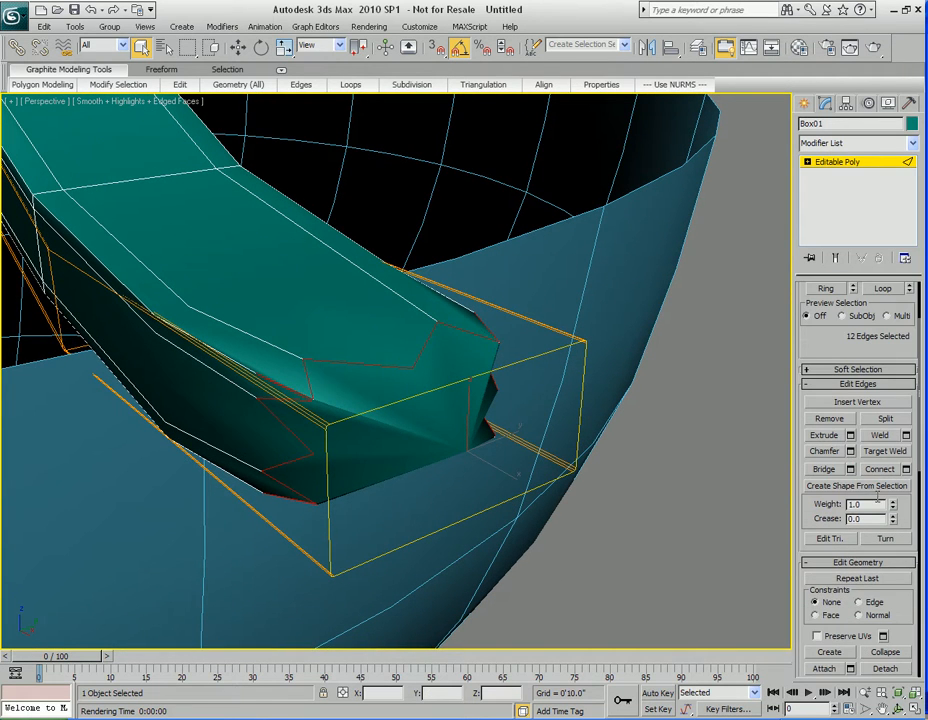
drag(896, 522, 893, 420)
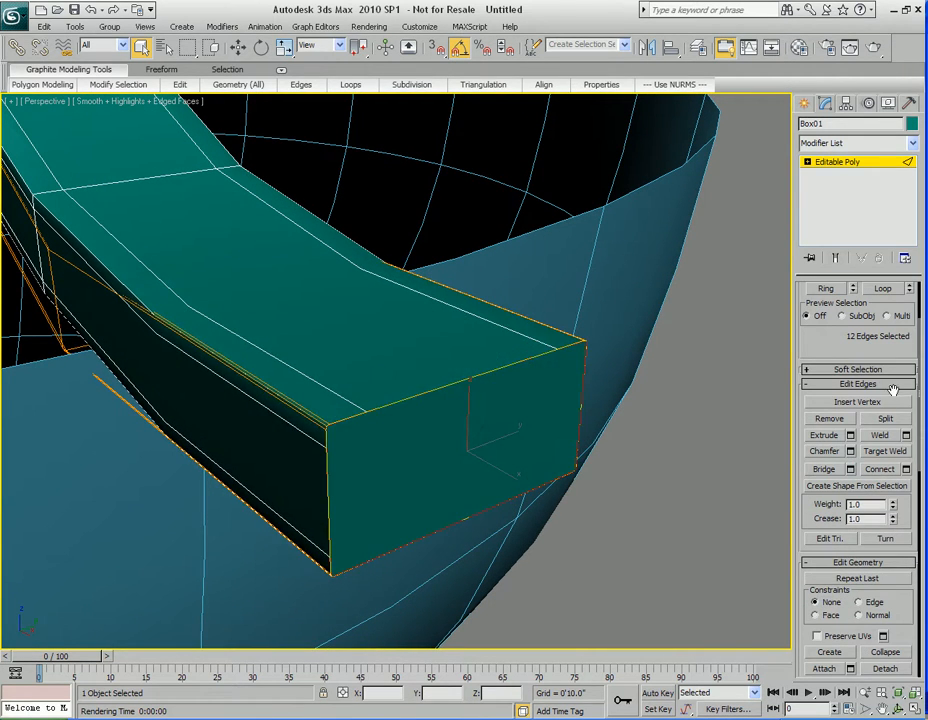
Increase the smoothing iterations in the arm's Subdivision Surface settings.
middle_drag(357, 405, 460, 452)
scroll(482, 462, down, 5)
middle_drag(350, 382, 456, 458)
right_click(818, 337)
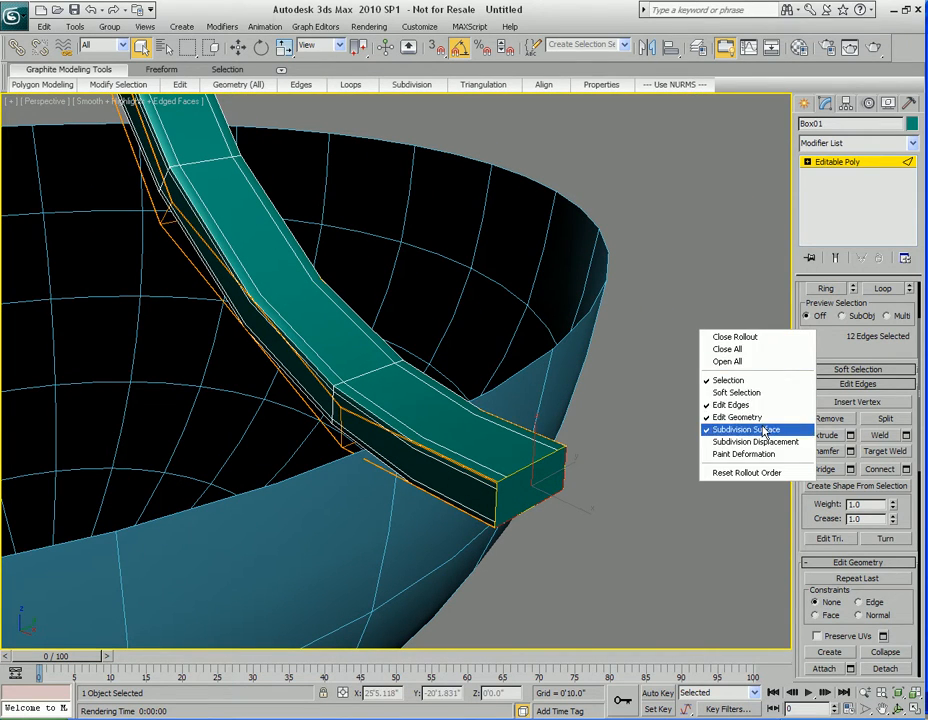
click(745, 430)
click(905, 456)
Select the polygon at the arm's upper tip, convert it to its border edges and set their crease to 1.0.
alt+middle_drag(340, 362, 409, 399)
key(4)
click(368, 358)
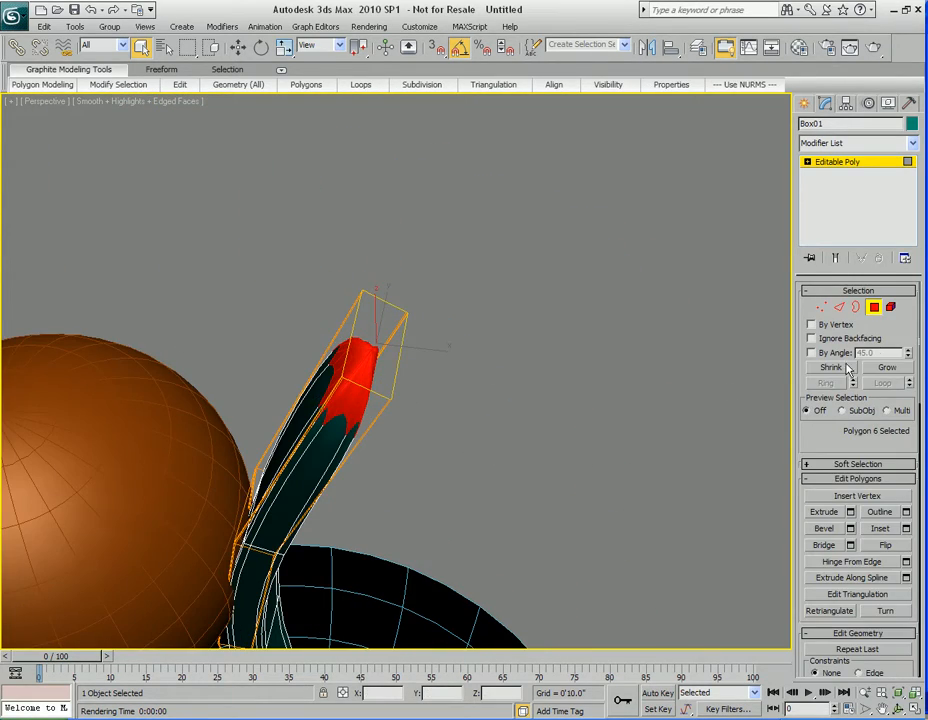
click(840, 308)
scroll(435, 387, up, 6)
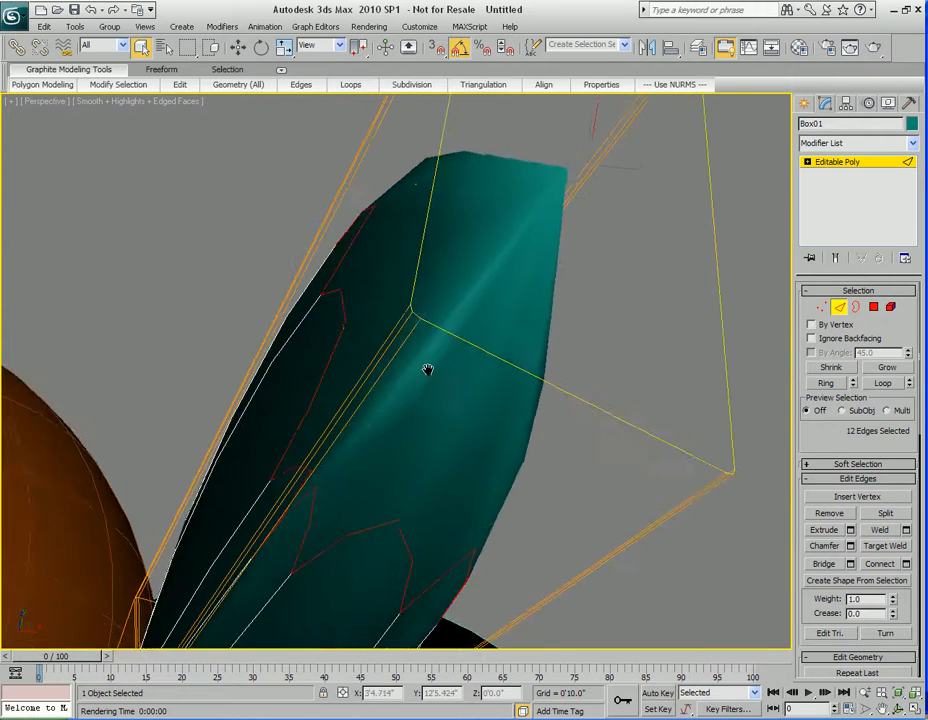
scroll(424, 373, down, 6)
drag(833, 448, 828, 358)
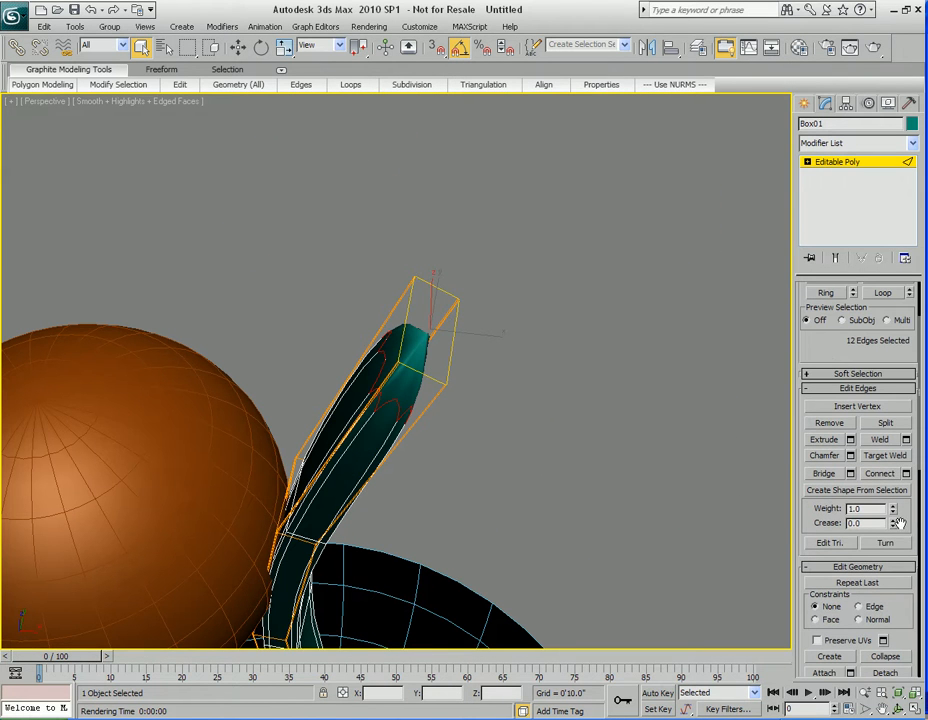
drag(894, 524, 883, 403)
Select the arm's vertices at the bend above the bowl in the Front view and shift them slightly inward onto the reference.
alt+middle_drag(450, 436, 464, 329)
alt+middle_drag(404, 318, 381, 290)
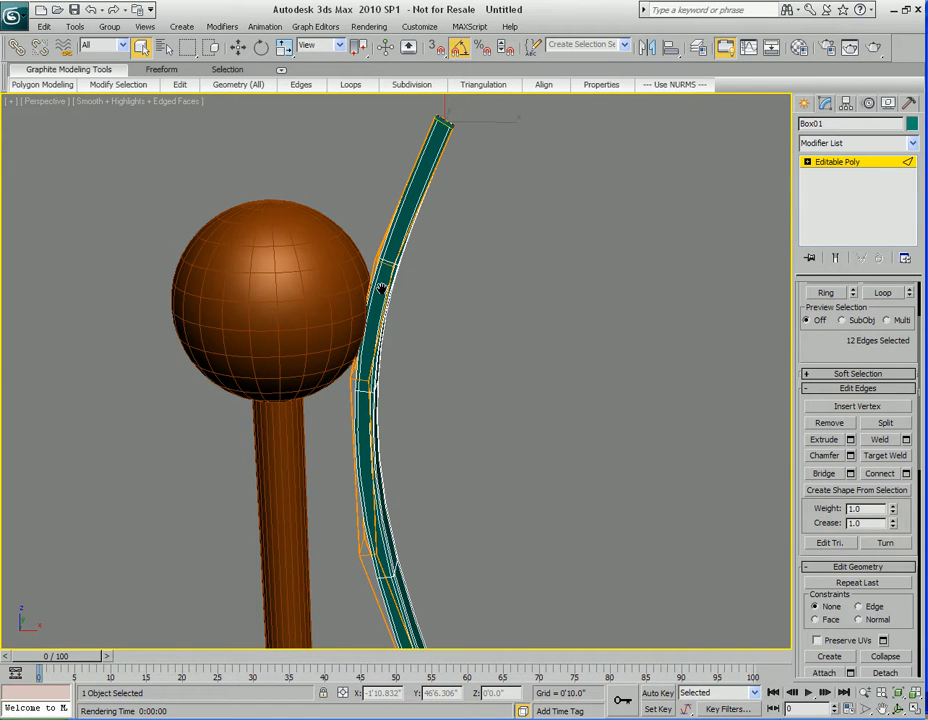
key(w)
key(alt+w)
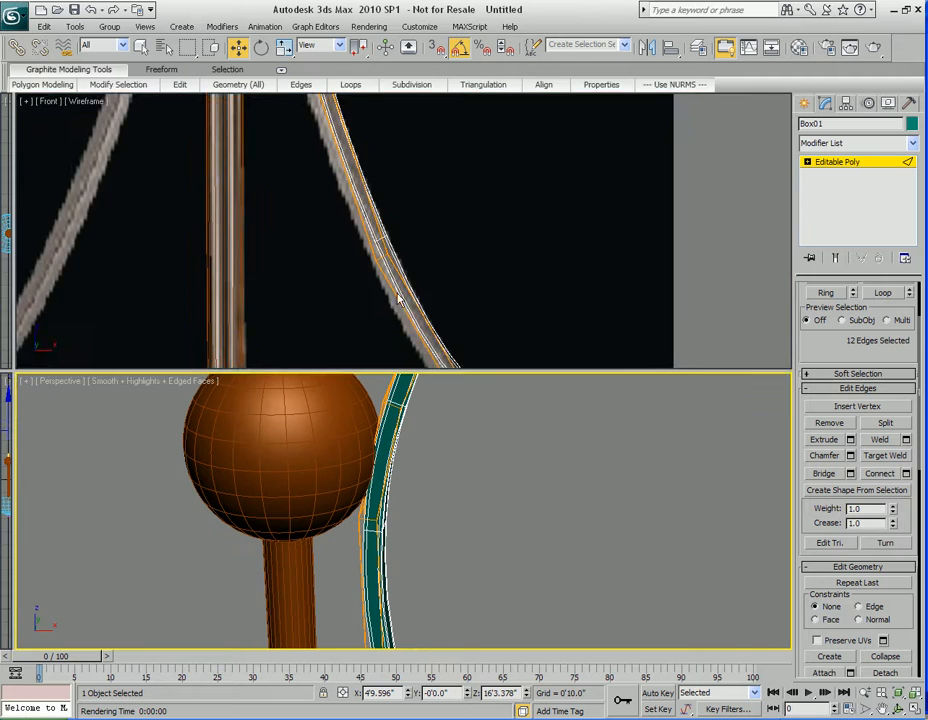
scroll(474, 337, down, 3)
middle_drag(403, 197, 377, 180)
middle_drag(449, 306, 437, 277)
scroll(449, 317, up, 2)
scroll(449, 317, down, 2)
key(1)
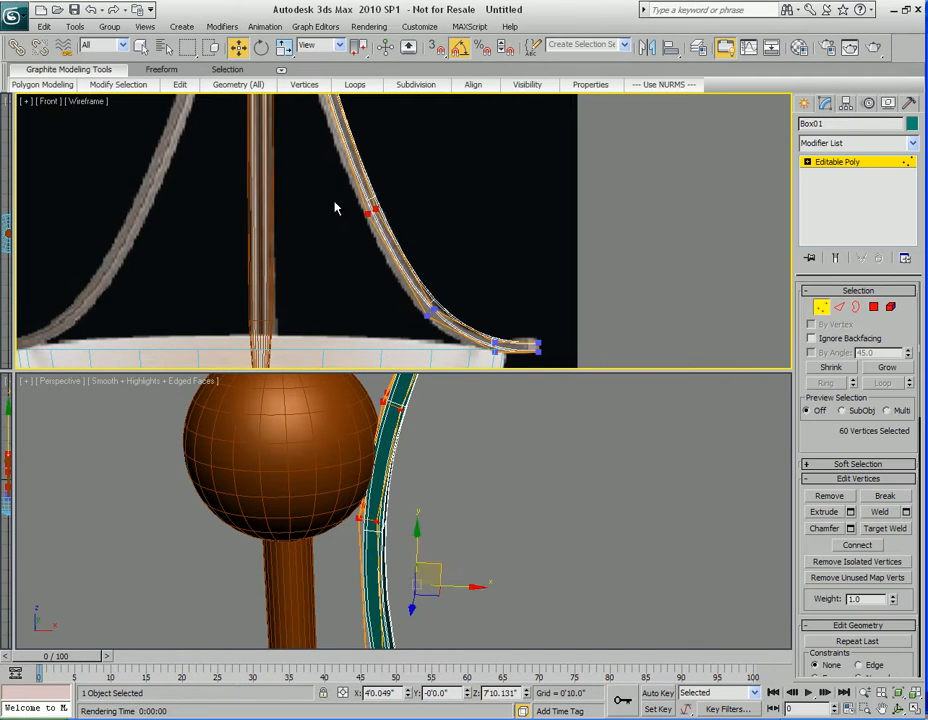
drag(391, 187, 387, 188)
Select the complete edge loop around the arm's lower bend near the bowl rim.
middle_drag(447, 313, 426, 283)
key(q)
scroll(428, 292, up, 3)
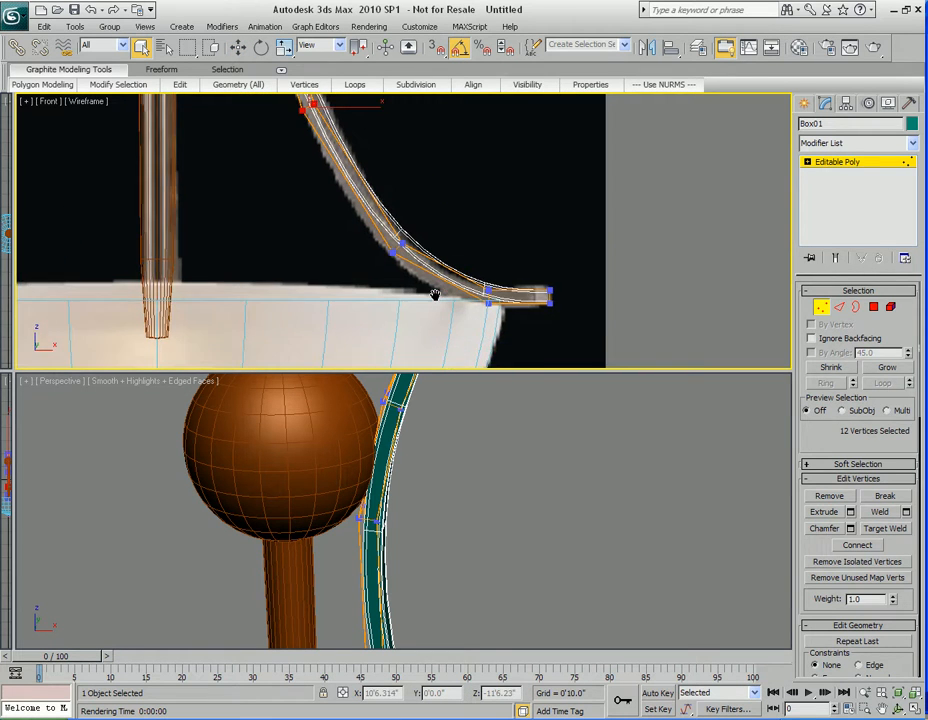
scroll(435, 305, up, 3)
key(2)
click(398, 258)
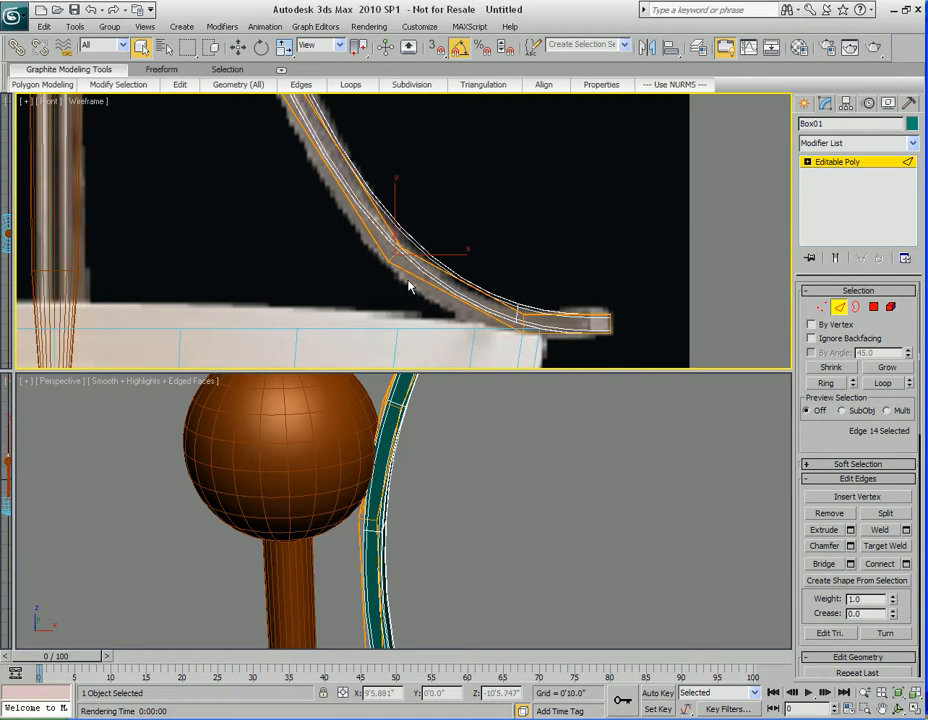
right_click(395, 567)
middle_drag(400, 568, 410, 398)
key(alt+w)
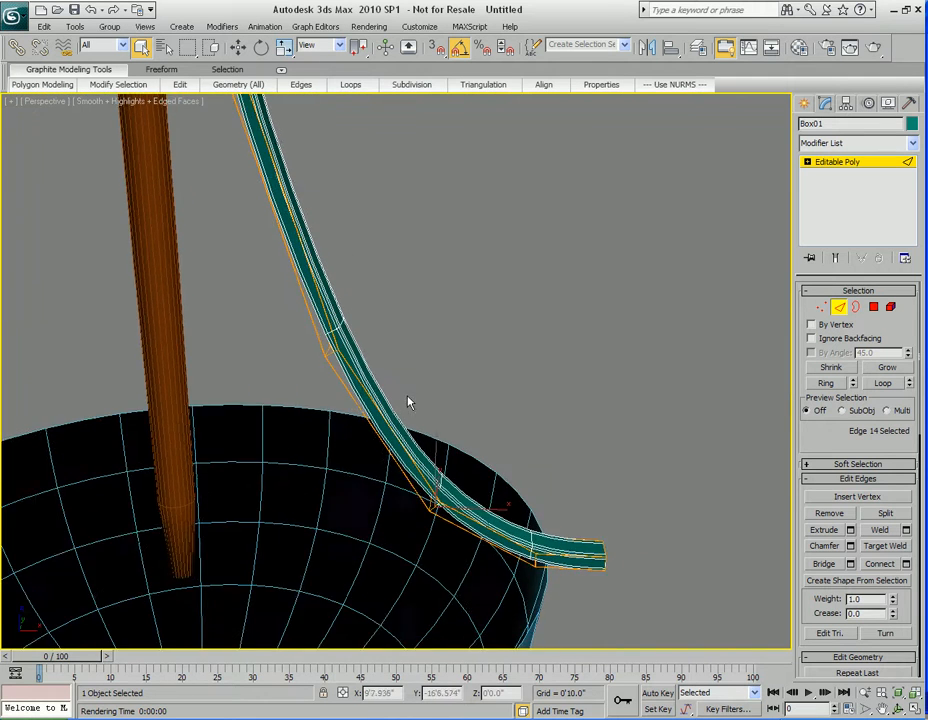
scroll(409, 397, up, 2)
scroll(460, 445, up, 1)
scroll(375, 580, up, 1)
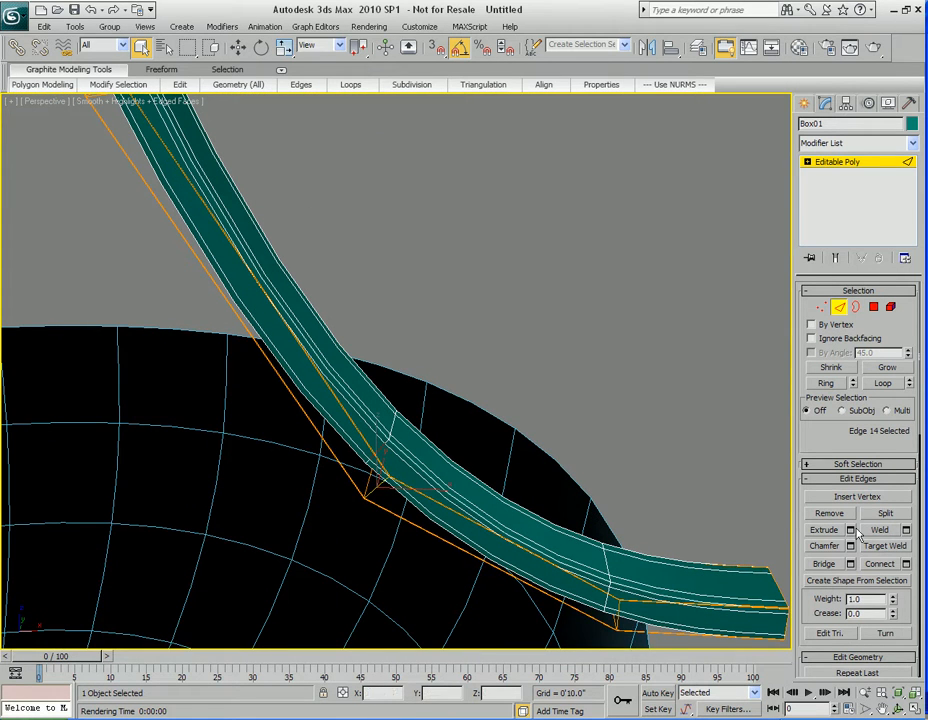
click(881, 386)
Chamfer the selected edge loop at the arm's lower bend to split it into two separate loops.
middle_drag(412, 366, 520, 449)
scroll(520, 449, down, 2)
key(alt+w)
middle_drag(394, 293, 416, 338)
right_click(416, 338)
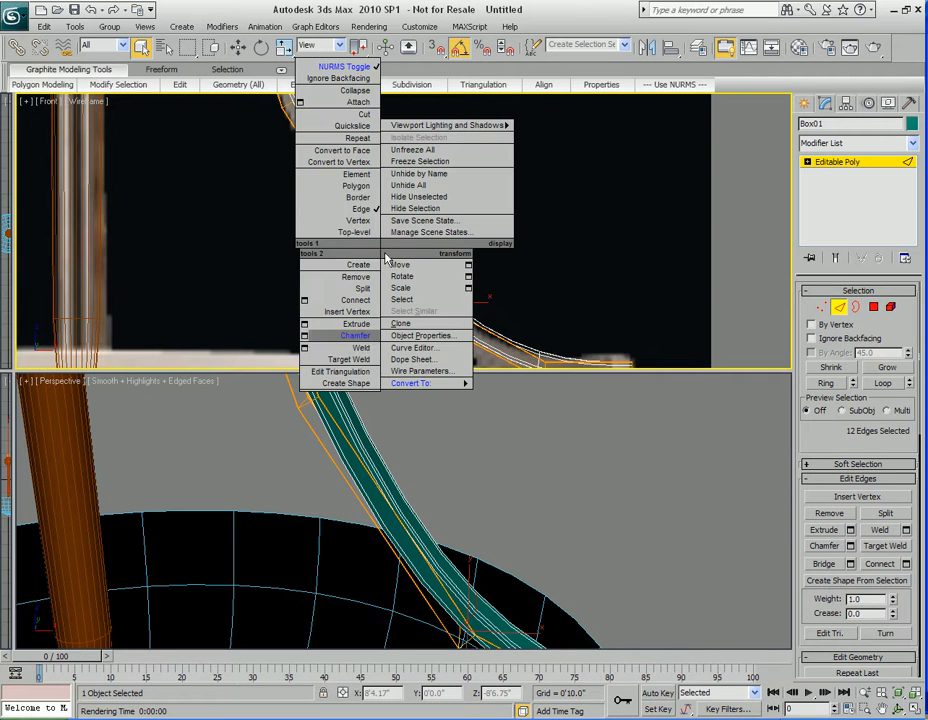
click(304, 500)
drag(450, 326, 599, 137)
click(691, 305)
click(652, 328)
Reposition the vertices of the two chamfered loops in the Front view so the arm's lower bend follows the reference curve.
key(1)
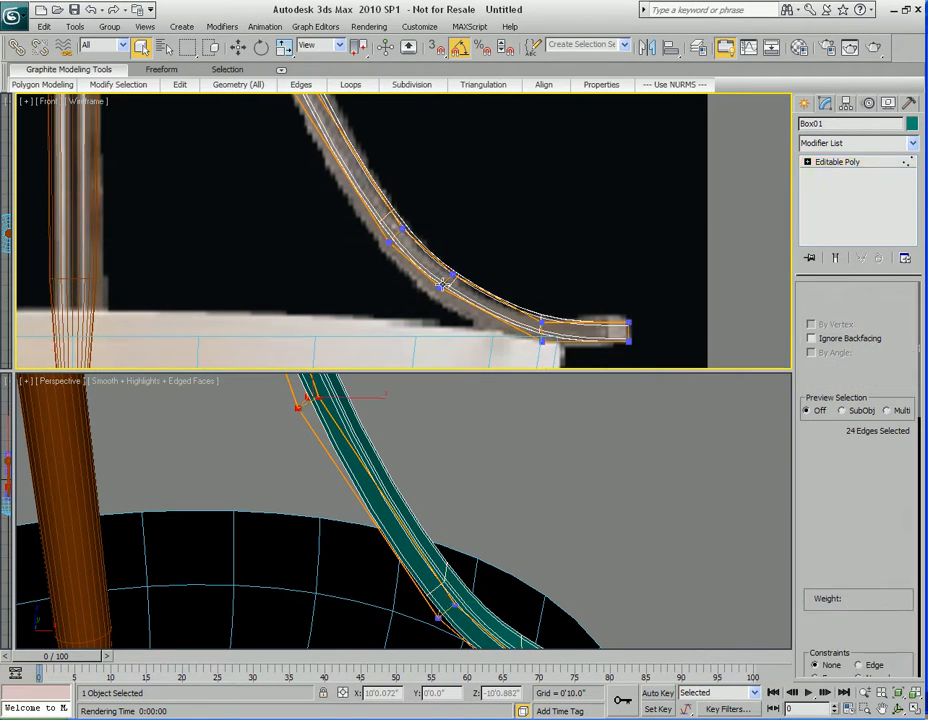
key(w)
drag(440, 272, 421, 231)
middle_drag(479, 329, 410, 253)
drag(388, 233, 450, 294)
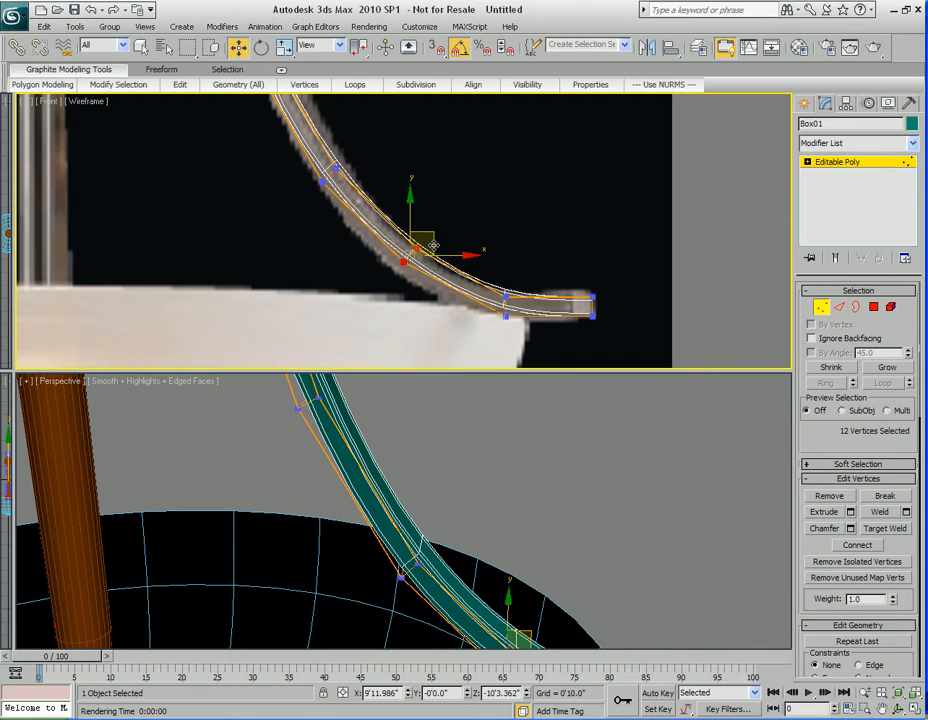
drag(429, 234, 427, 251)
Select the arm's vertices just below the upper ball in the Front view and shift them slightly toward the central rod.
scroll(380, 230, down, 3)
middle_drag(378, 189, 392, 287)
key(q)
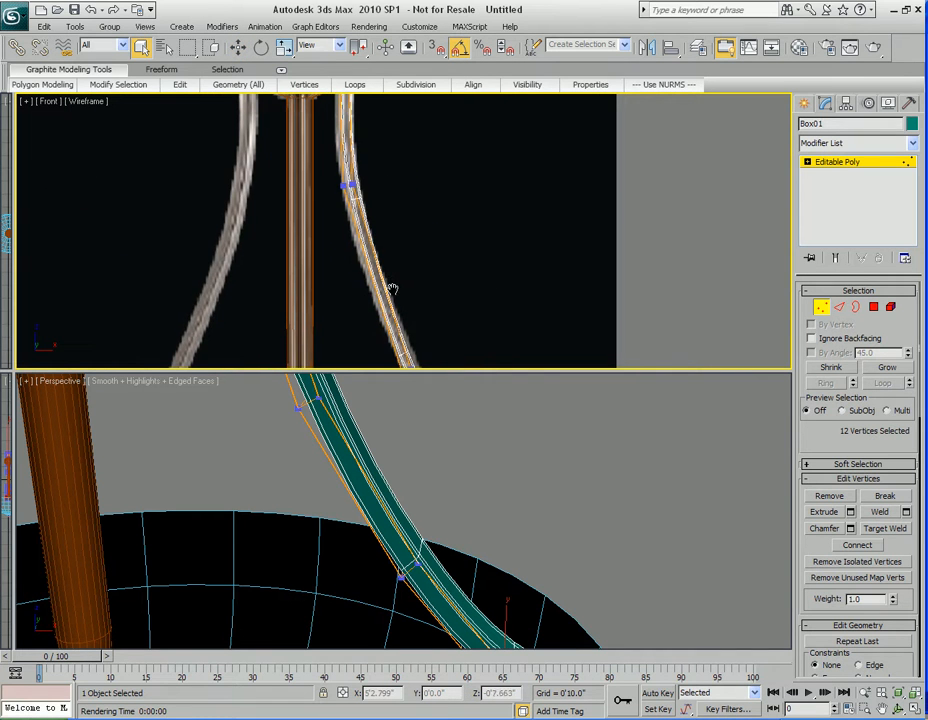
middle_drag(393, 194, 406, 288)
drag(333, 261, 430, 294)
key(w)
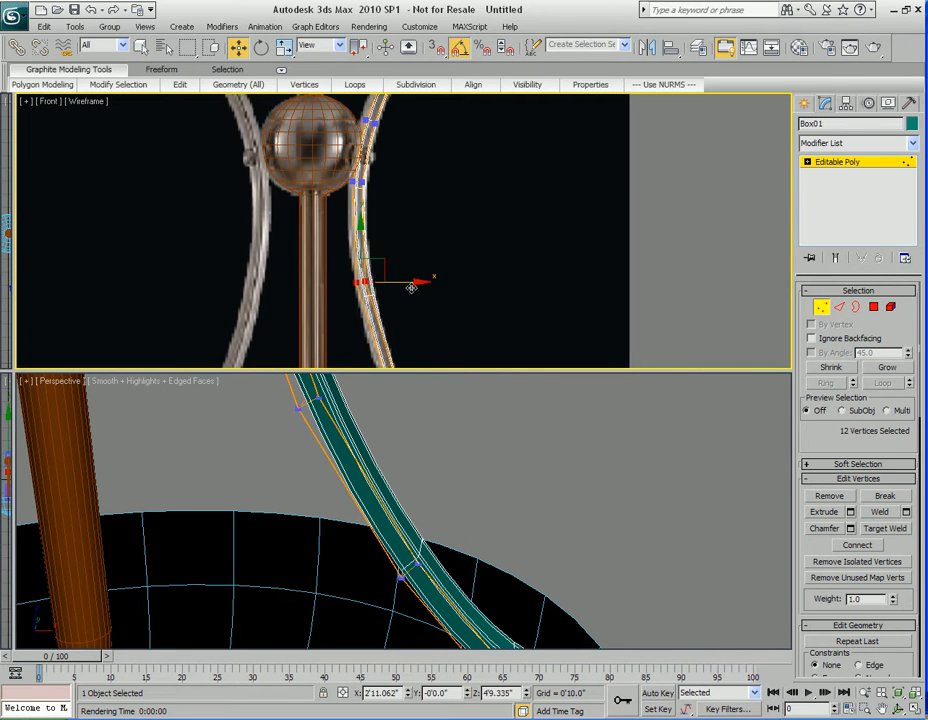
drag(384, 263, 380, 263)
Select the arm's top vertices beside and above the upper ball and nudge them along X to fit the arm against the ball.
middle_drag(383, 193, 375, 294)
scroll(368, 270, up, 2)
middle_drag(361, 250, 335, 204)
scroll(333, 172, down, 2)
drag(333, 119, 468, 319)
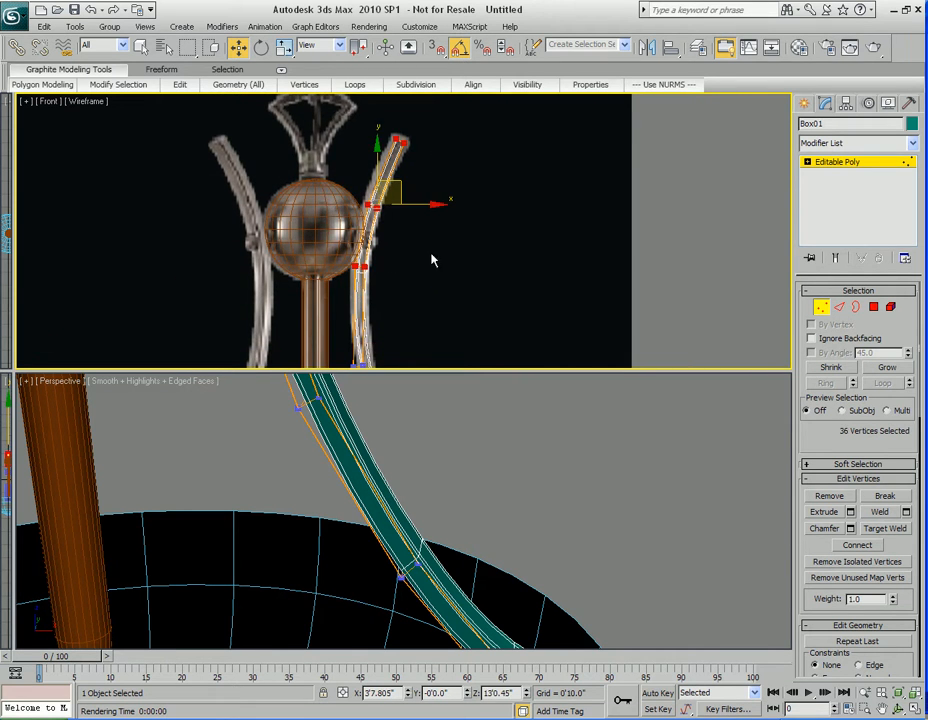
scroll(430, 264, up, 2)
right_click(450, 472)
key(alt+w)
middle_drag(378, 288, 450, 349)
scroll(450, 434, down, 2)
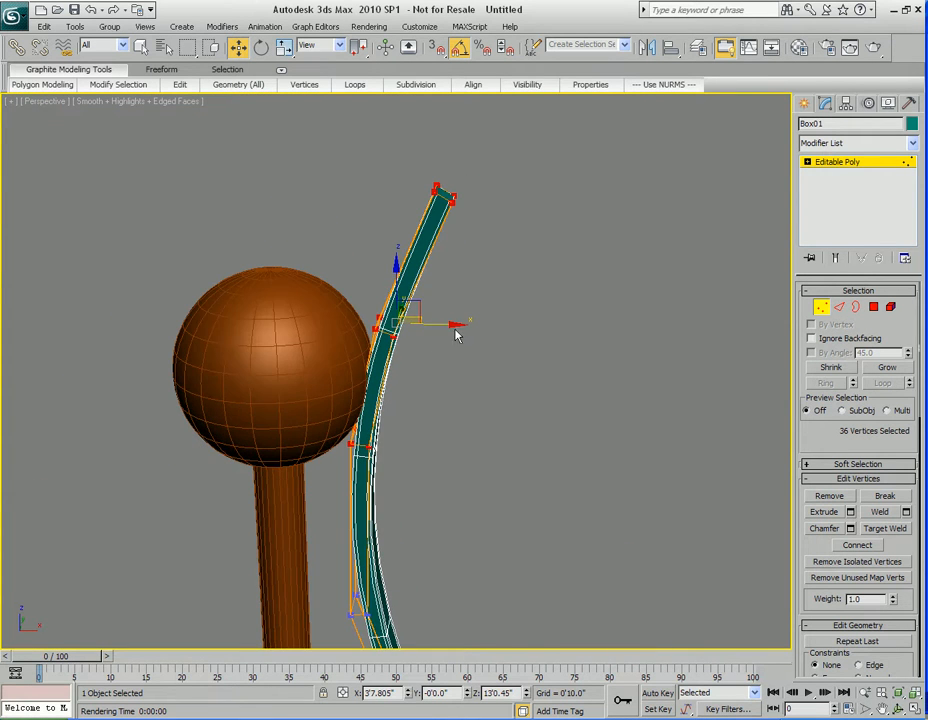
drag(447, 324, 459, 325)
alt+middle_drag(417, 411, 424, 411)
scroll(424, 411, up, 2)
drag(452, 300, 447, 300)
scroll(437, 431, up, 3)
alt+middle_drag(437, 431, 443, 433)
drag(512, 197, 506, 195)
scroll(450, 334, down, 5)
alt+middle_drag(424, 336, 437, 447)
key(q)
key(1)
Examine the small fastener joining the arm to the upper ball in the reference image.
scroll(441, 436, down, 4)
scroll(437, 447, down, 4)
middle_drag(430, 526, 435, 450)
drag(927, 42, 495, 91)
middle_drag(511, 385, 257, 228)
scroll(383, 370, down, 1)
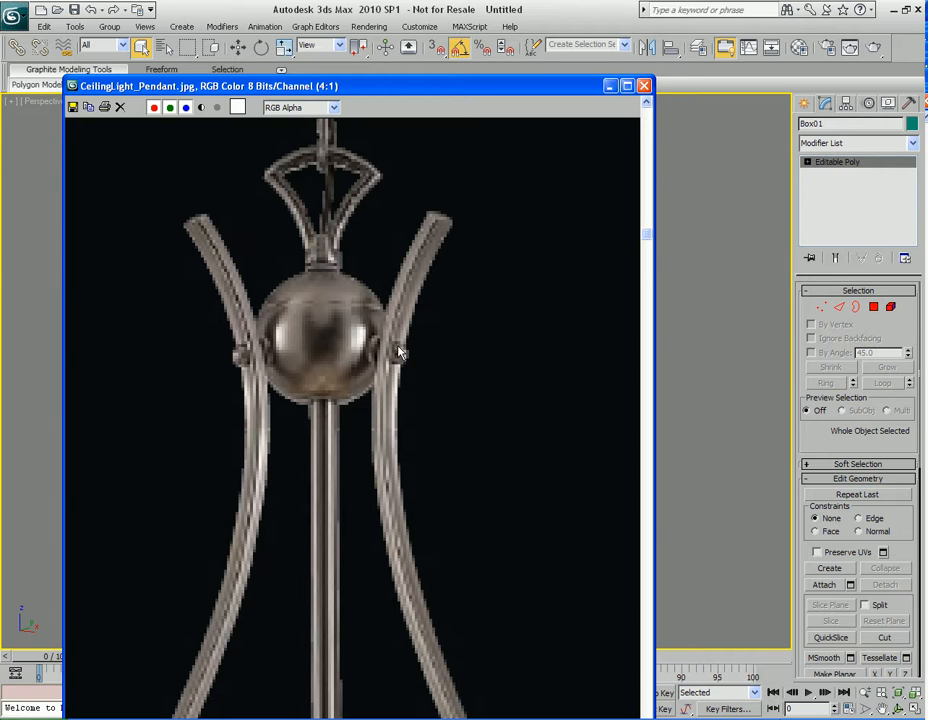
drag(510, 89, 927, 70)
Create a small sphere with a radius of about 0'5.5" on the arm's outer face beside the upper ball, using AutoGrid.
scroll(586, 280, down, 5)
middle_drag(527, 342, 683, 348)
scroll(648, 311, up, 3)
scroll(647, 311, up, 2)
alt+middle_drag(647, 311, 503, 396)
scroll(514, 286, up, 2)
scroll(410, 472, up, 4)
right_click(513, 350)
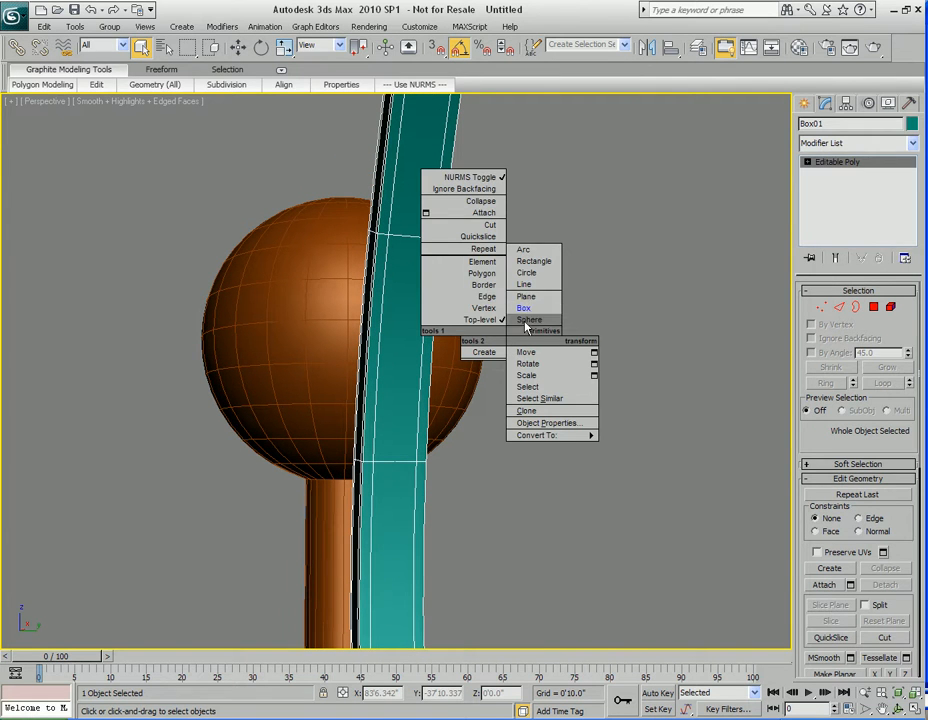
click(529, 319)
alt+middle_drag(530, 384, 373, 360)
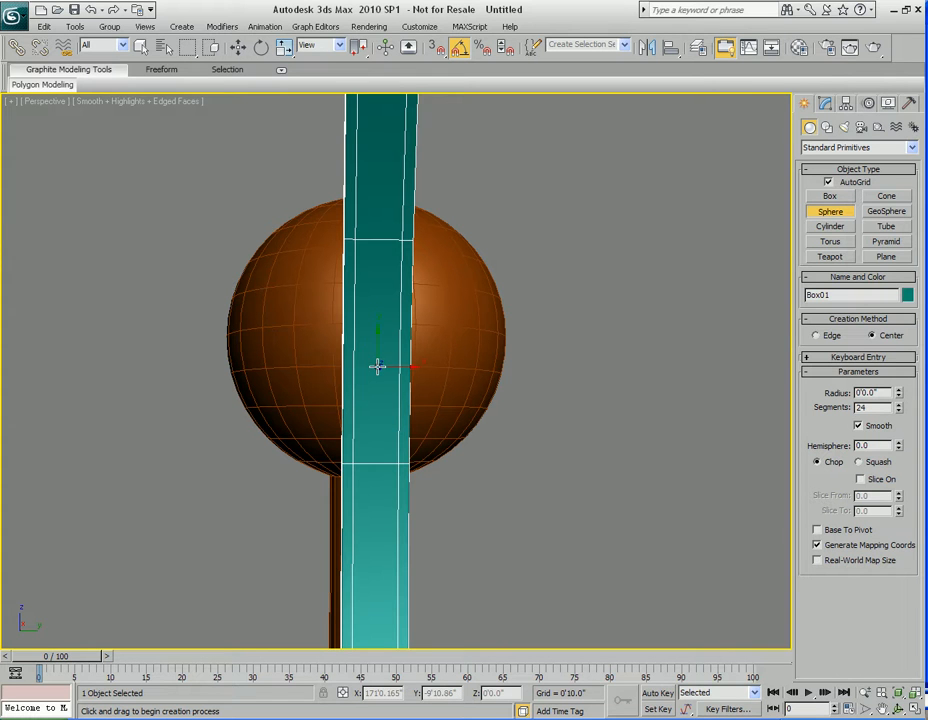
drag(374, 365, 383, 397)
right_click(429, 402)
Move the small sphere slightly along the arm and rotate it to align with the arm's slope.
key(w)
alt+middle_drag(454, 392, 439, 414)
key(z)
drag(447, 367, 454, 366)
alt+middle_drag(454, 366, 452, 394)
key(e)
drag(416, 325, 410, 328)
alt+middle_drag(398, 389, 466, 384)
key(w)
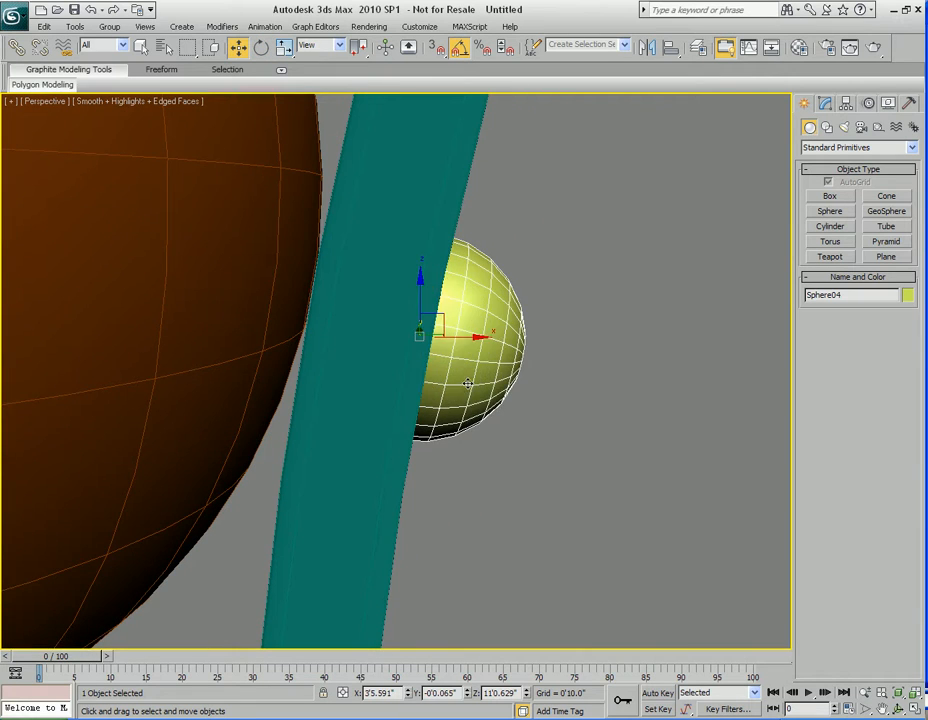
Switch the transform coordinates to Local and adjust the small sphere's depth so it sits partly embedded in the arm.
alt+right_click(457, 338)
click(481, 325)
alt+middle_drag(481, 325, 529, 321)
drag(521, 322, 429, 303)
middle_drag(323, 292, 447, 373)
Show the scene in wireframe and convert the small sphere to an Editable Poly.
key(F3)
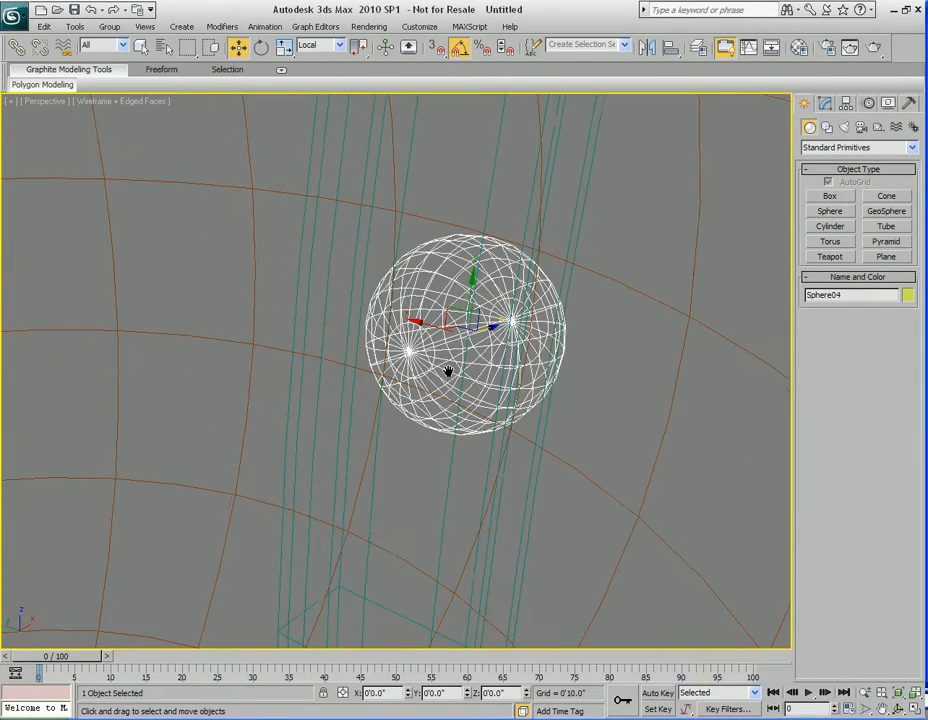
key(1)
right_click(475, 272)
mouse_move(524, 466)
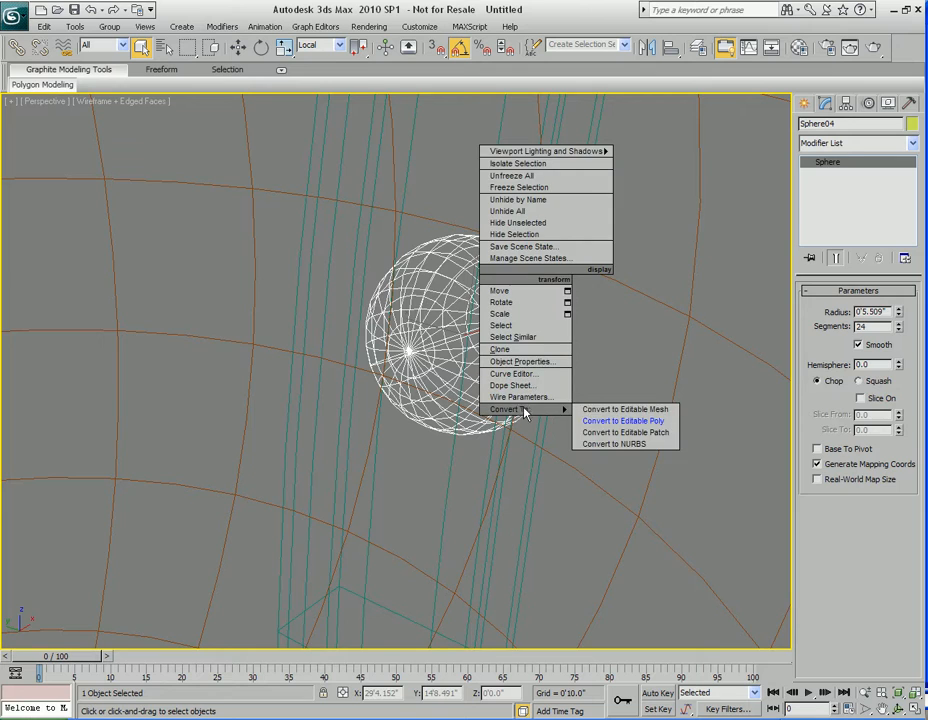
click(615, 478)
Select only the 24 polygons at the small sphere's inner pole and extrude them through the arm to the upper ball.
scroll(440, 355, up, 6)
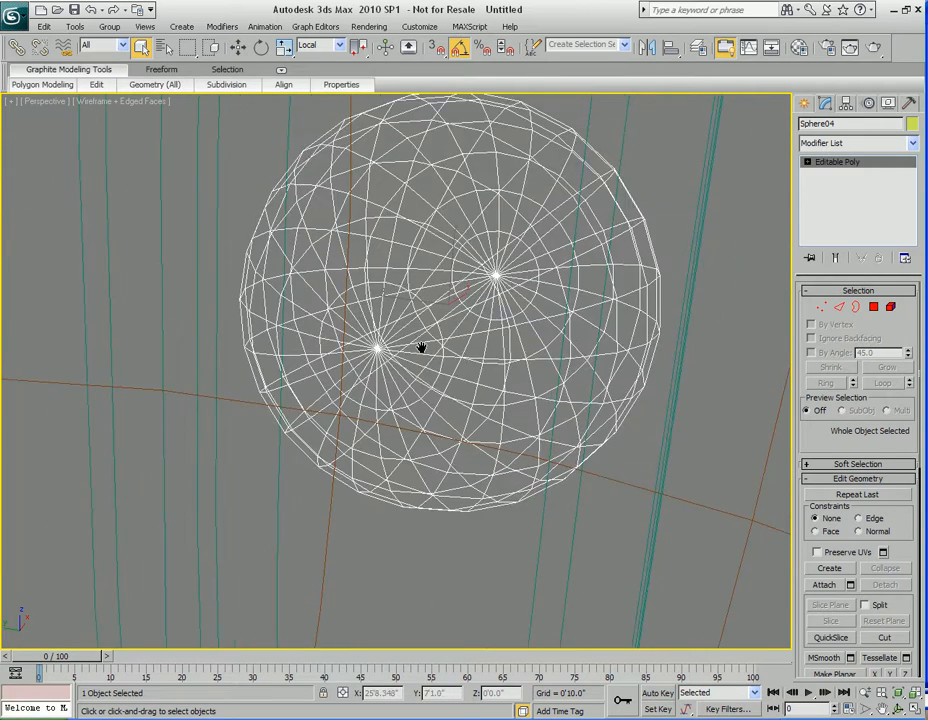
key(4)
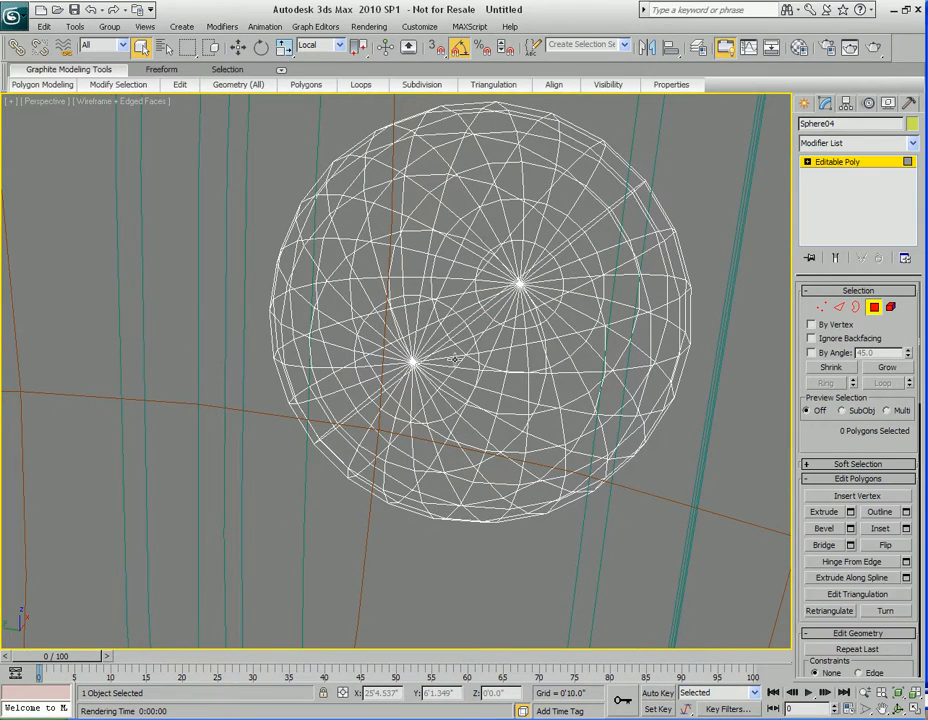
alt+middle_drag(455, 359, 424, 334)
drag(403, 308, 474, 375)
alt+middle_drag(474, 375, 401, 375)
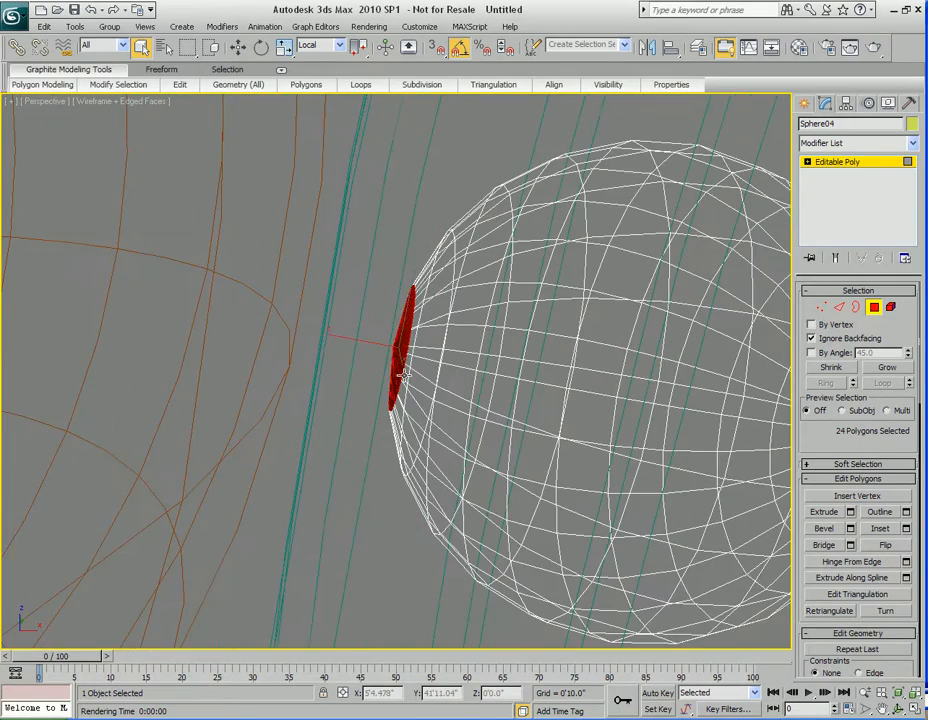
key(F3)
key(shift+e)
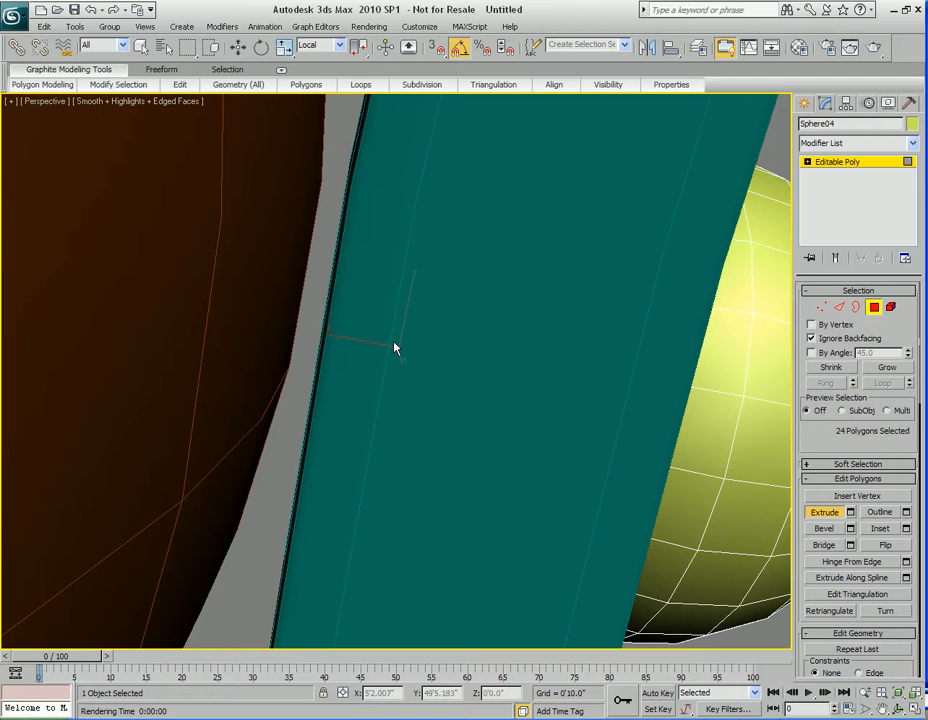
drag(394, 341, 393, 327)
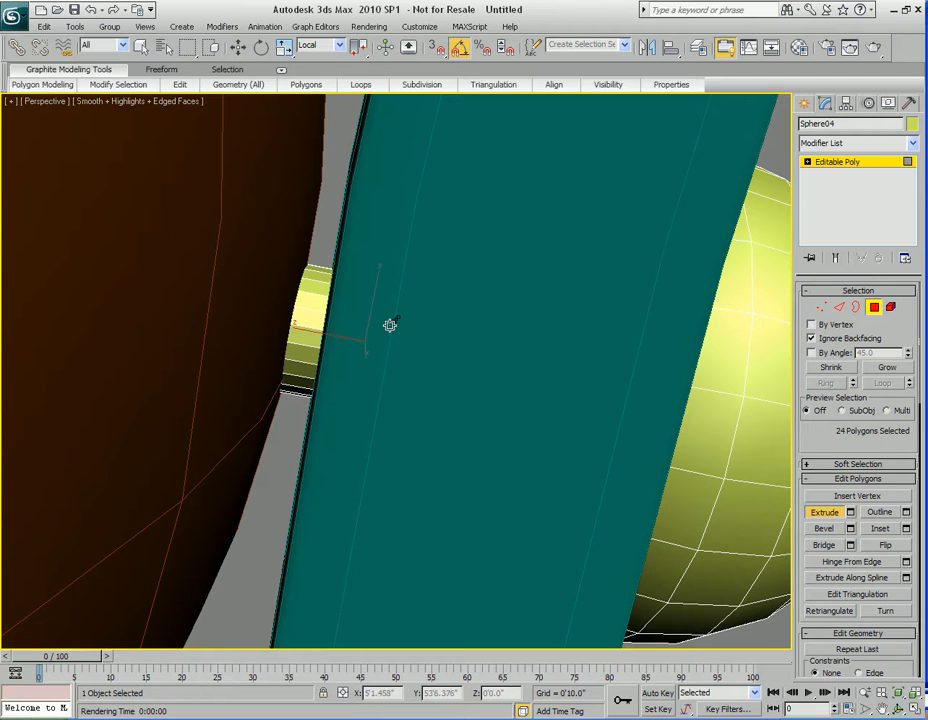
click(390, 328)
middle_drag(353, 327, 384, 376)
key(ctrl+z)
Adjust the extruded end polygons along their local axis and delete them.
key(w)
right_click(384, 362)
key(Escape)
drag(259, 343, 328, 363)
key(Delete)
alt+middle_drag(340, 364, 473, 414)
key(4)
key(q)
scroll(427, 403, down, 3)
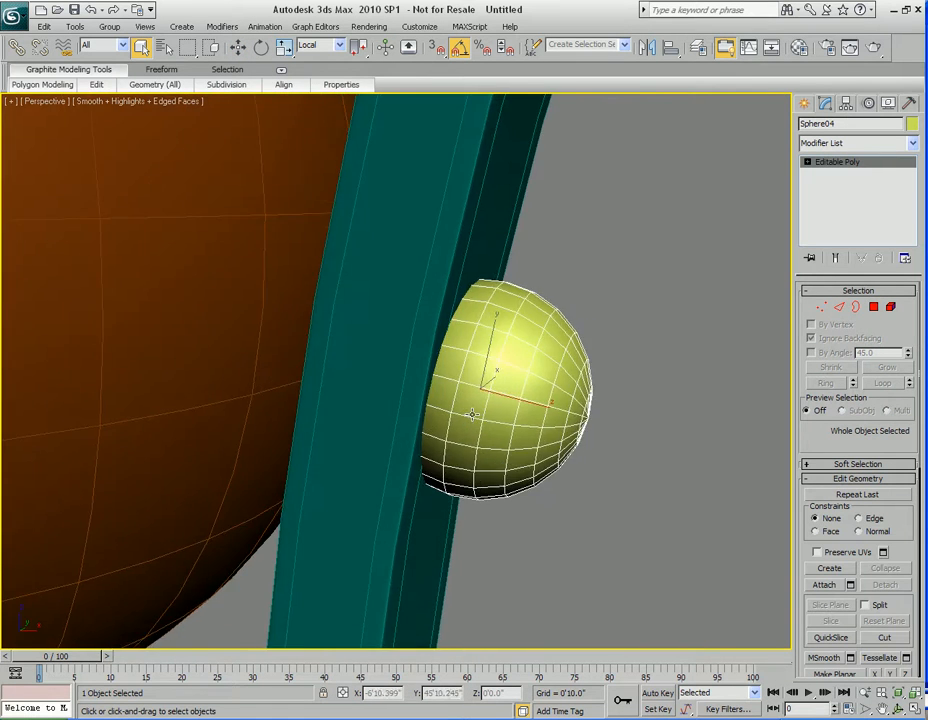
Select all polygons of the small sphere and review their smoothing group settings.
scroll(473, 414, down, 4)
alt+middle_drag(404, 405, 445, 412)
scroll(447, 413, up, 2)
key(4)
key(ctrl+a)
middle_drag(517, 408, 447, 407)
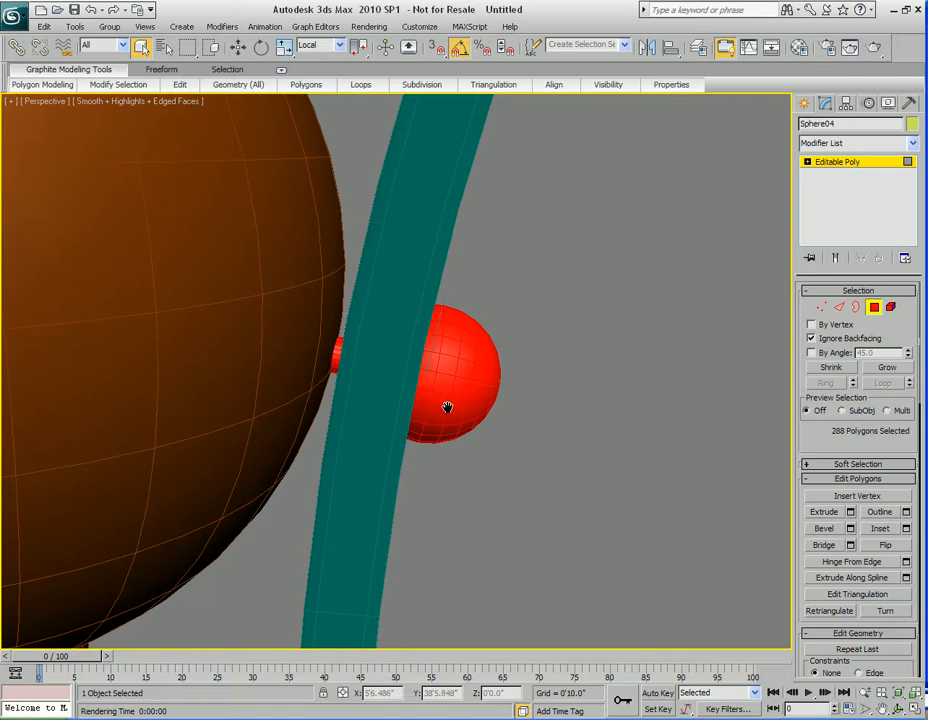
scroll(818, 447, down, 10)
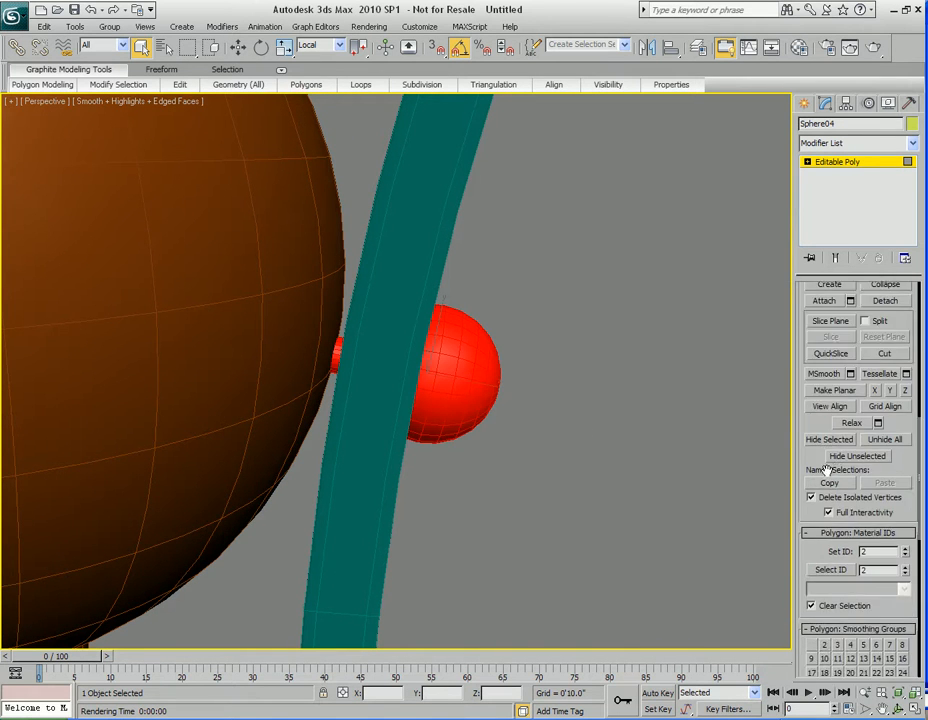
scroll(829, 480, down, 2)
alt+middle_drag(557, 392, 573, 322)
click(573, 319)
key(4)
scroll(528, 358, down, 4)
alt+middle_drag(526, 358, 528, 356)
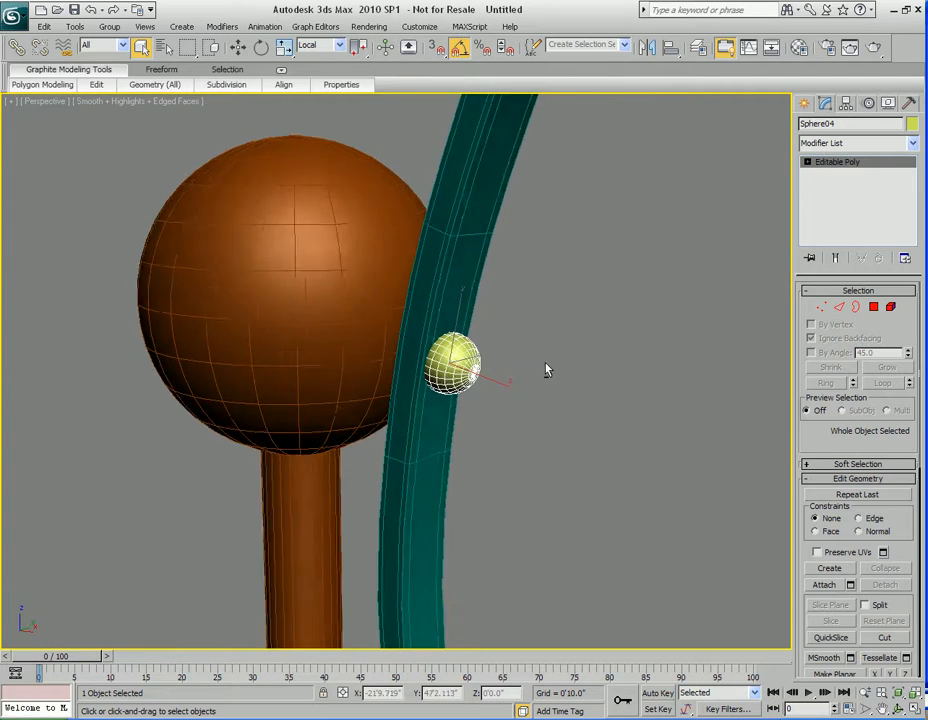
Render the Perspective view to check the small sphere on the arm, and close the render window.
scroll(530, 363, down, 6)
key(shift+q)
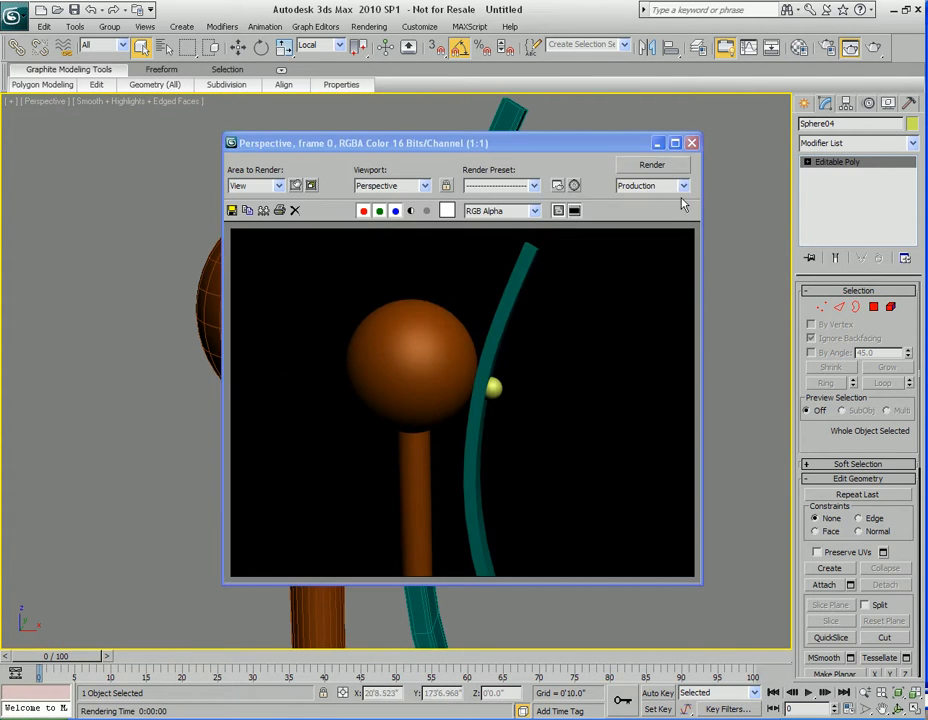
click(691, 143)
scroll(555, 380, down, 6)
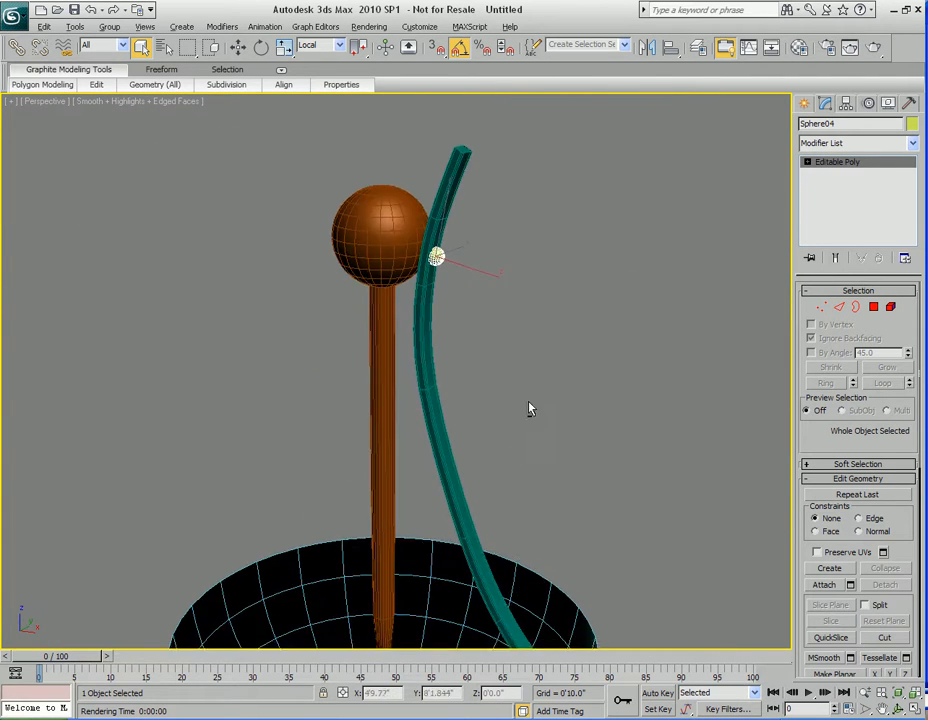
scroll(553, 420, down, 4)
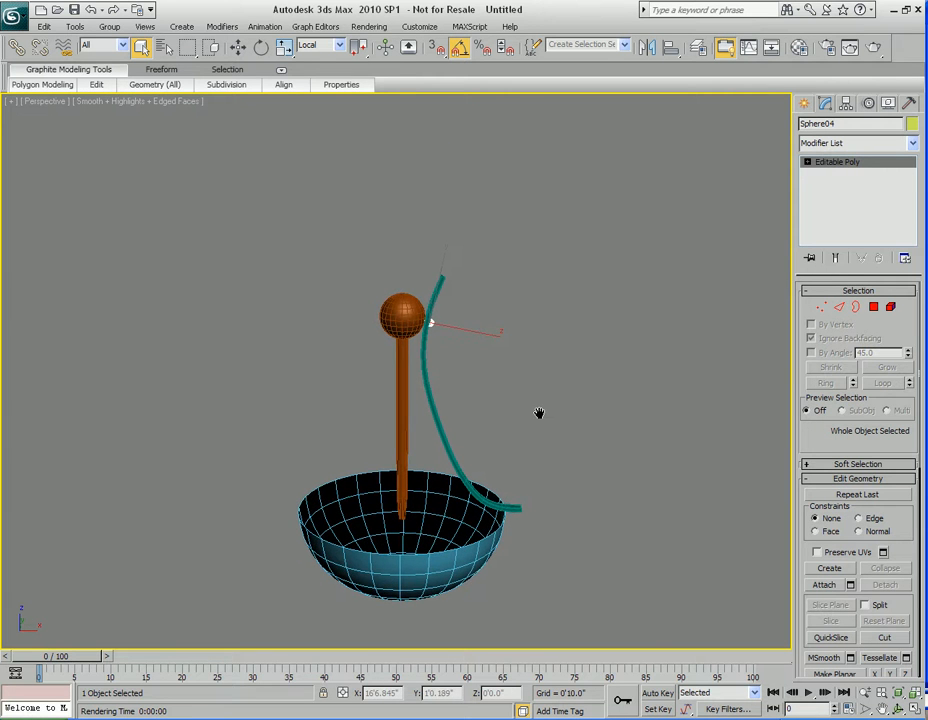
Examine the upper ball and its seam line in the reference image.
drag(926, 32, 496, 59)
scroll(379, 205, up, 2)
middle_drag(379, 205, 530, 390)
scroll(514, 323, down, 2)
scroll(530, 402, up, 1)
middle_drag(303, 144, 367, 286)
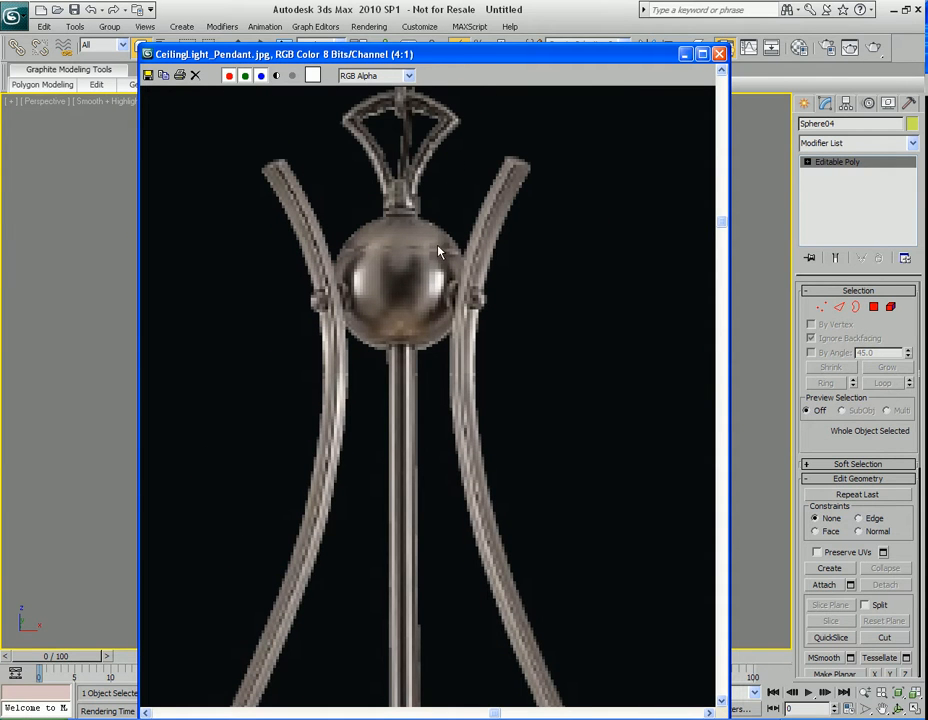
drag(398, 54, 927, 69)
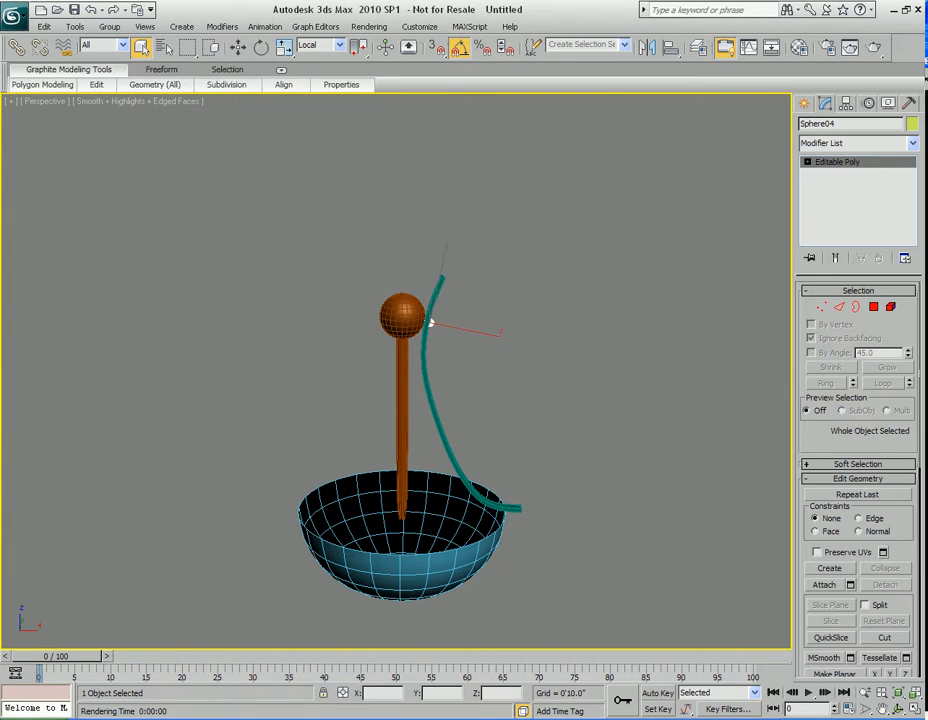
Select the upper ball for editing.
scroll(529, 291, up, 2)
middle_drag(468, 272, 433, 398)
scroll(503, 333, up, 2)
click(476, 364)
scroll(427, 432, up, 4)
key(4)
click(452, 394)
scroll(447, 404, up, 6)
scroll(464, 402, down, 4)
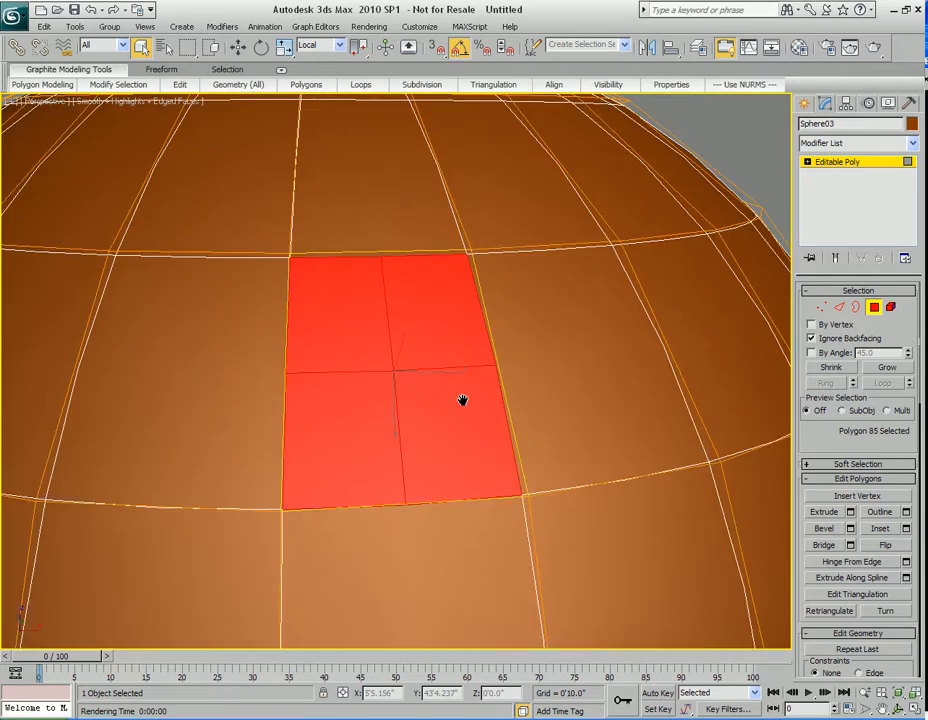
middle_drag(462, 400, 460, 372)
scroll(487, 349, down, 2)
key(4)
key(4)
key(ctrl+z)
Select the full horizontal edge loop above the upper ball's equator and chamfer it by 0'0.84" with 1 segment.
key(2)
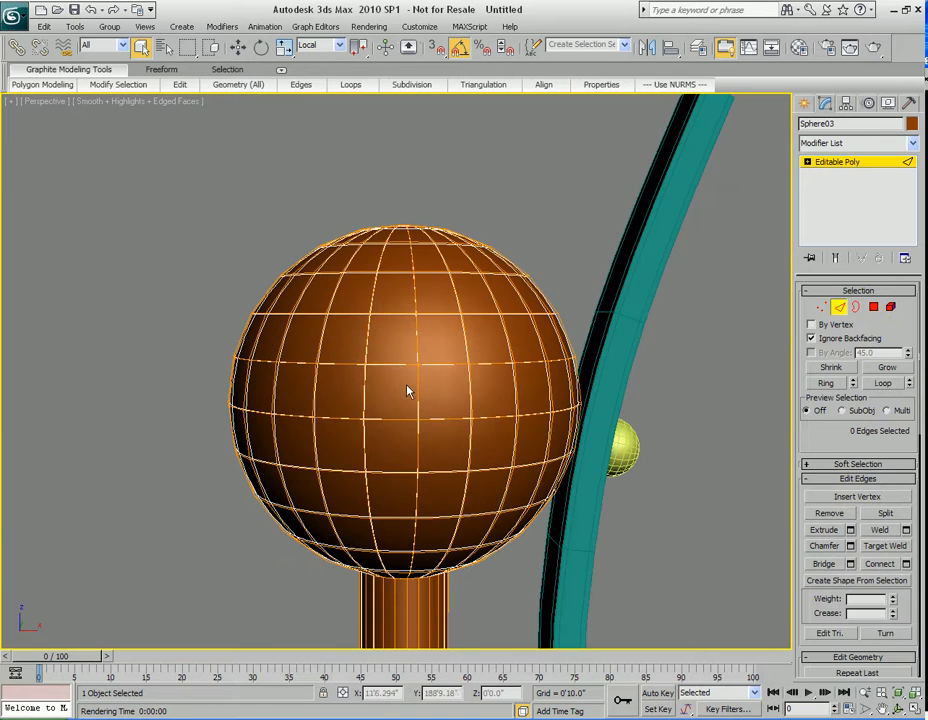
middle_drag(384, 380, 388, 352)
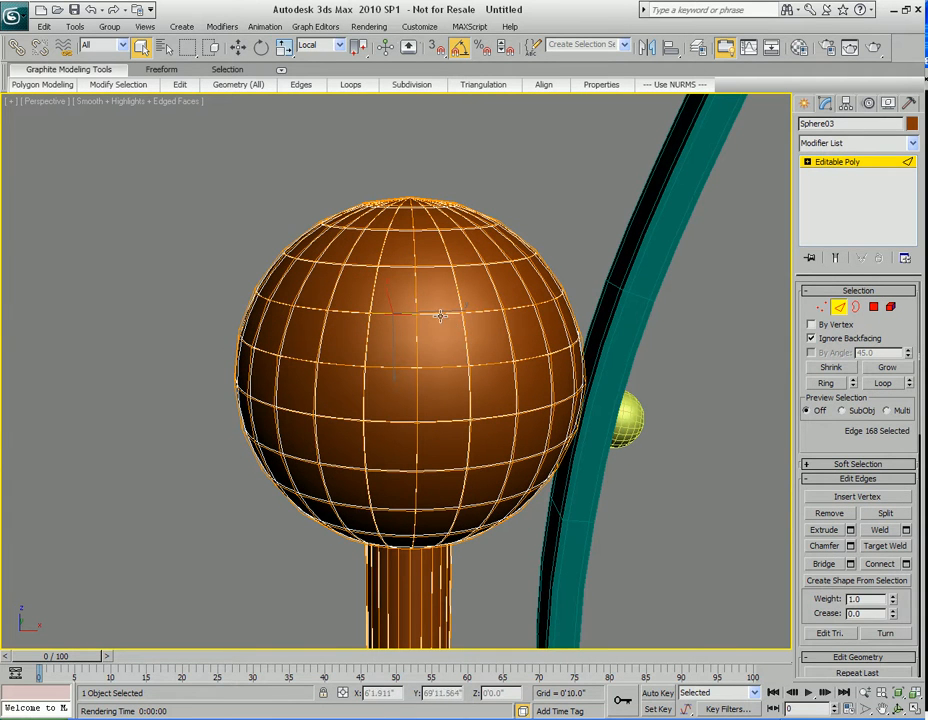
click(826, 383)
scroll(441, 335, up, 5)
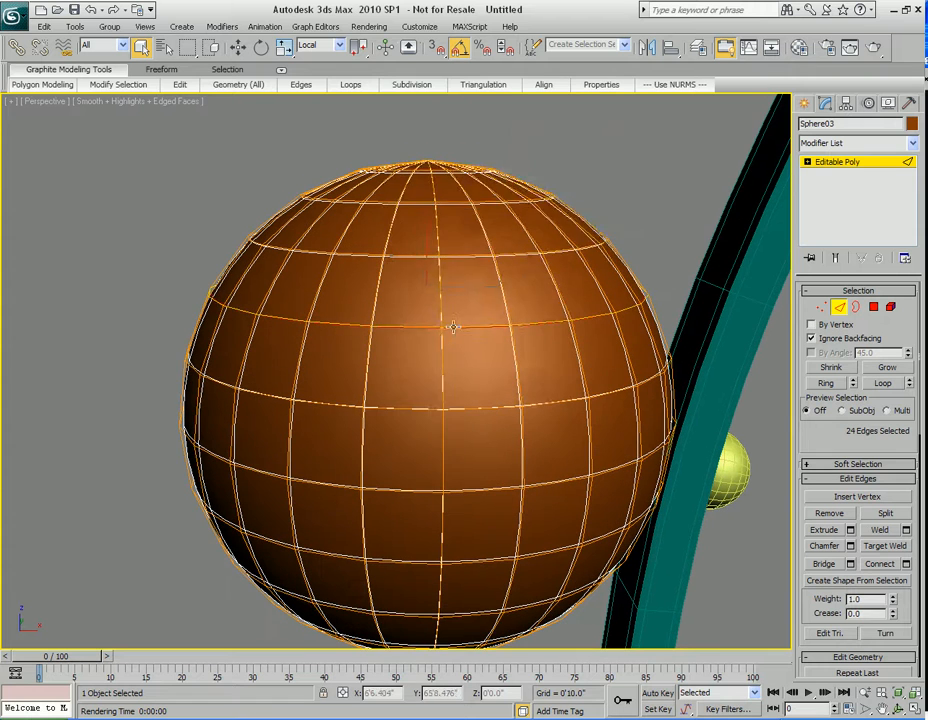
right_click(463, 258)
click(399, 343)
drag(463, 330, 532, 351)
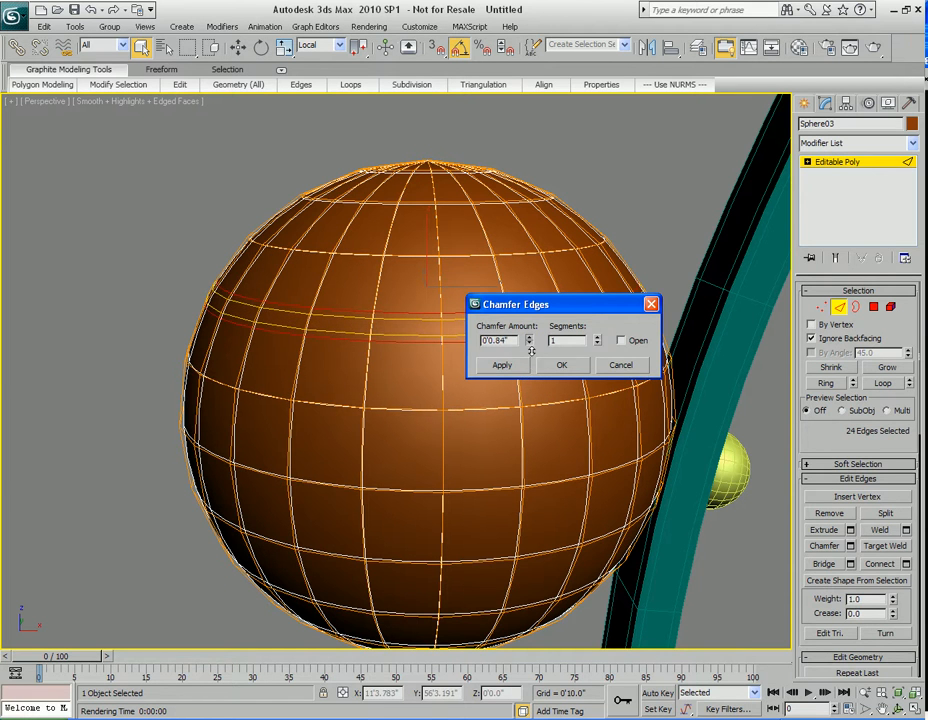
click(561, 365)
Extrude the full polygon band above the upper ball's equator by Local Normal with a height of -0'0.774".
key(4)
click(439, 357)
ctrl+click(488, 351)
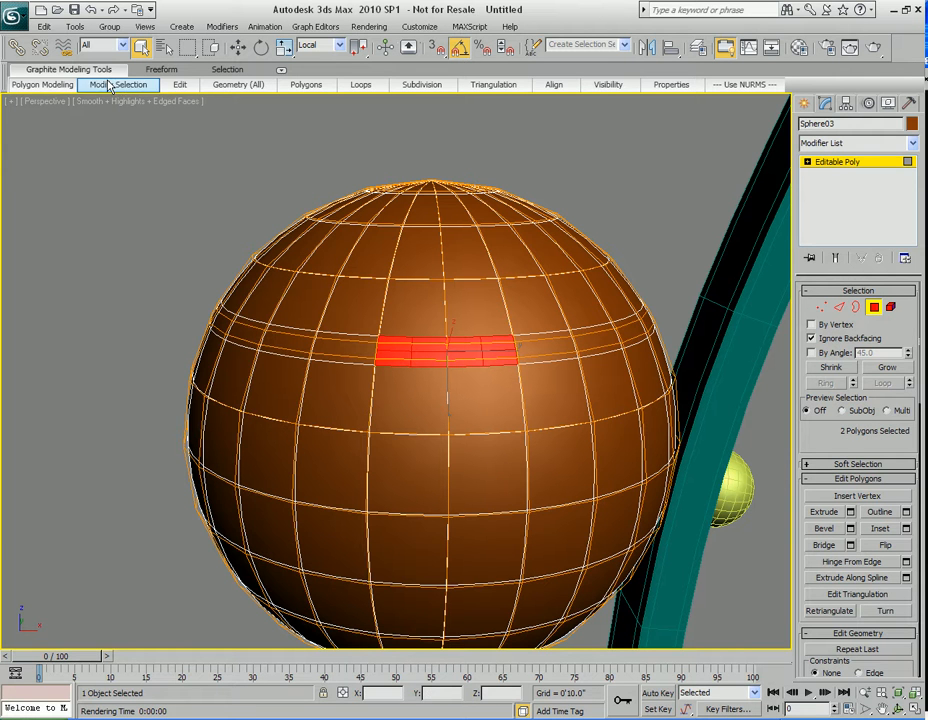
mouse_move(118, 85)
click(102, 158)
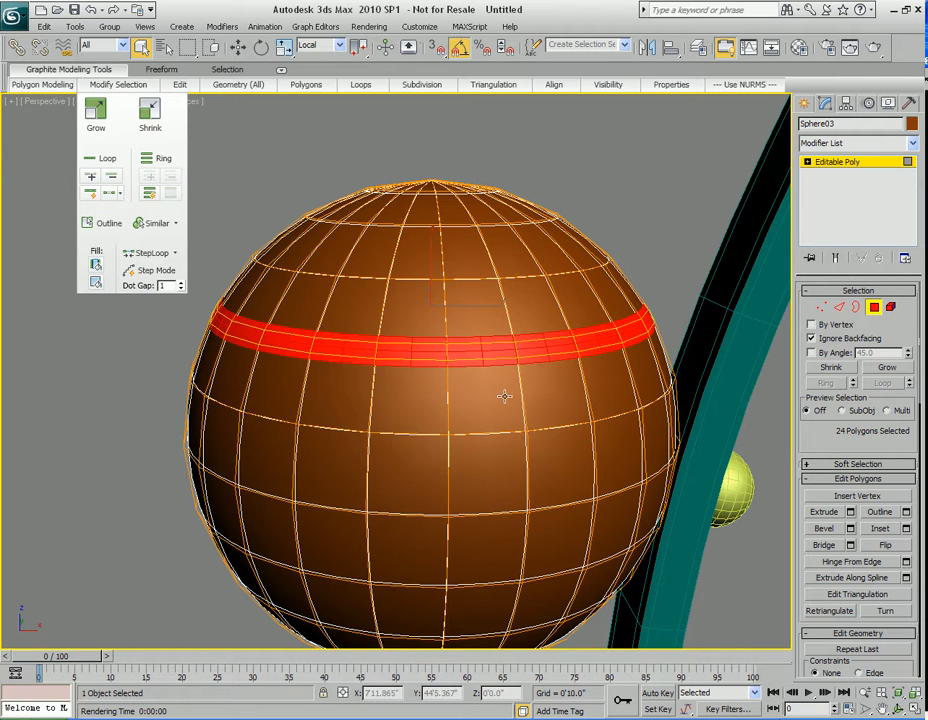
scroll(467, 338, up, 4)
right_click(462, 315)
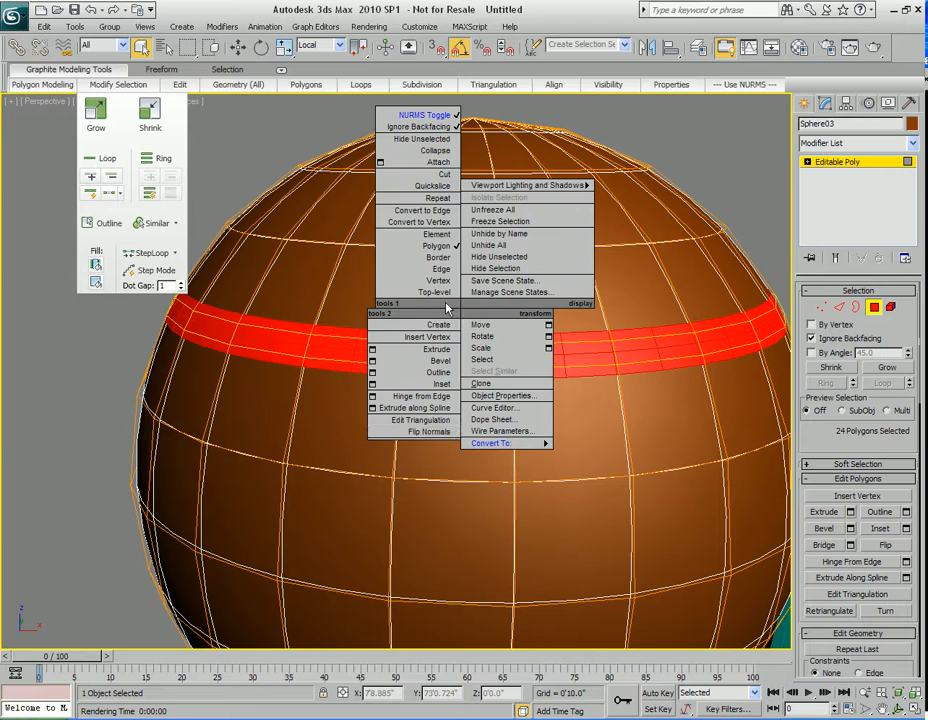
click(372, 349)
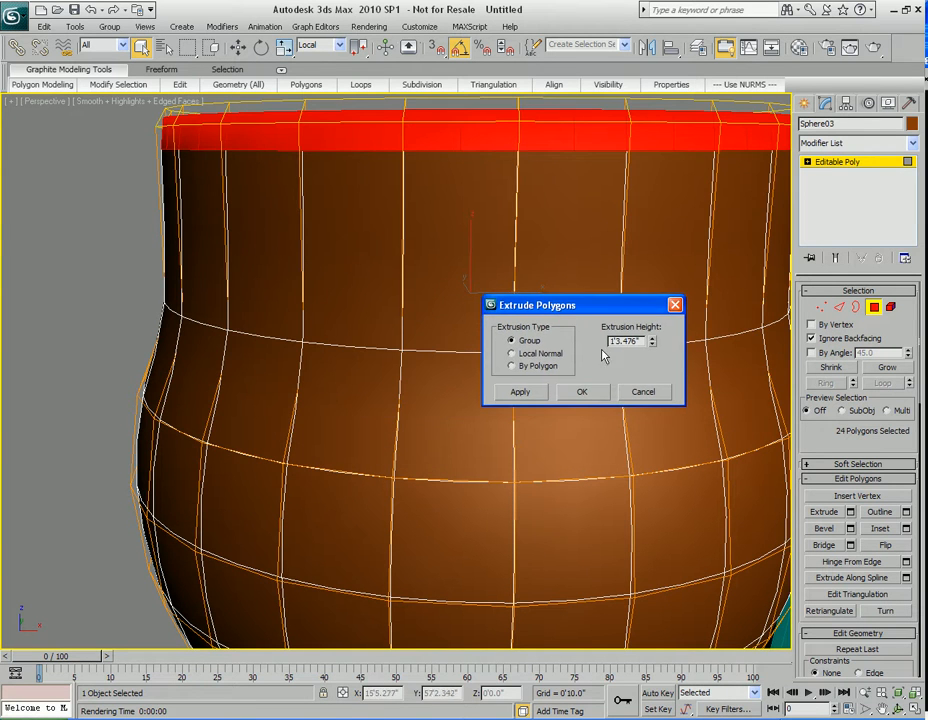
click(513, 353)
drag(651, 352, 650, 419)
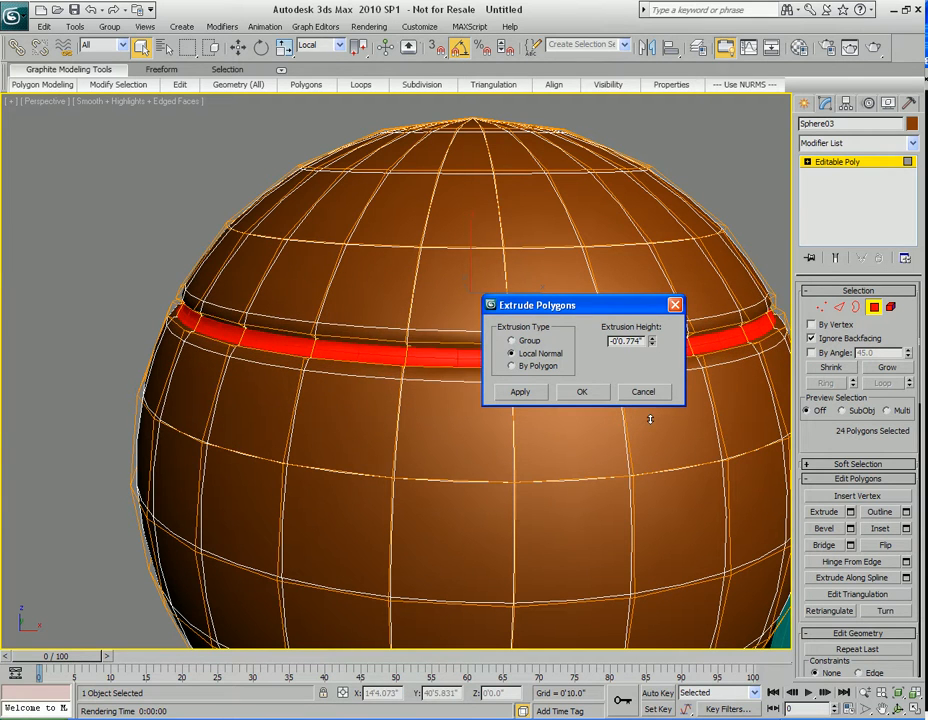
click(584, 392)
Select both outer edge loops of the upper ball's groove and chamfer them by 0'0.05" with 2 segments.
scroll(456, 379, up, 3)
middle_drag(380, 358, 436, 364)
key(2)
scroll(442, 401, up, 3)
click(431, 329)
click(882, 383)
right_click(292, 312)
click(295, 350)
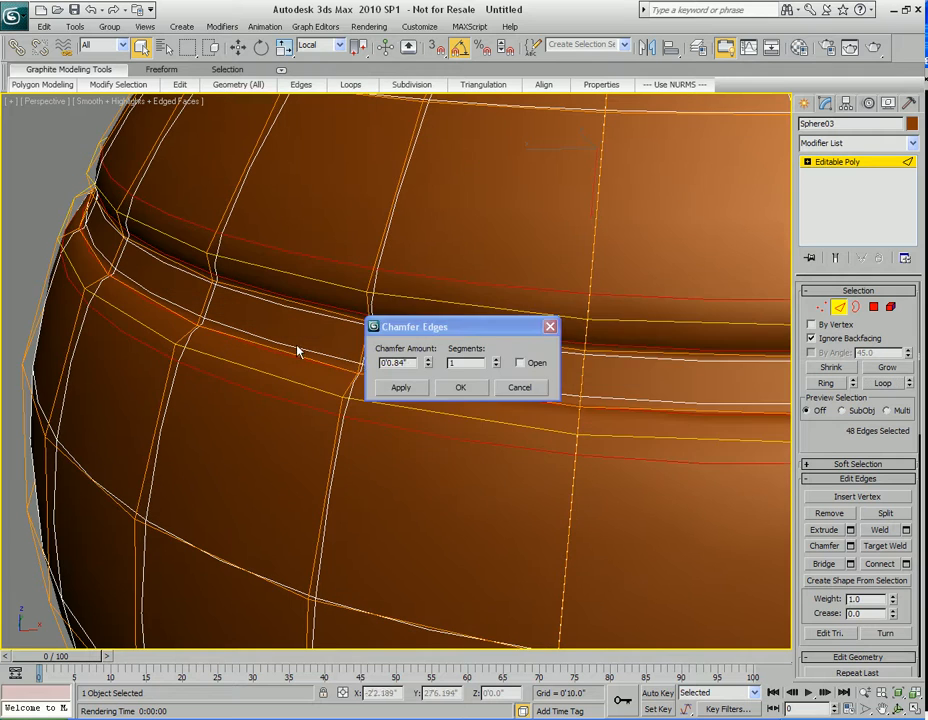
drag(445, 330, 595, 382)
click(661, 316)
click(594, 317)
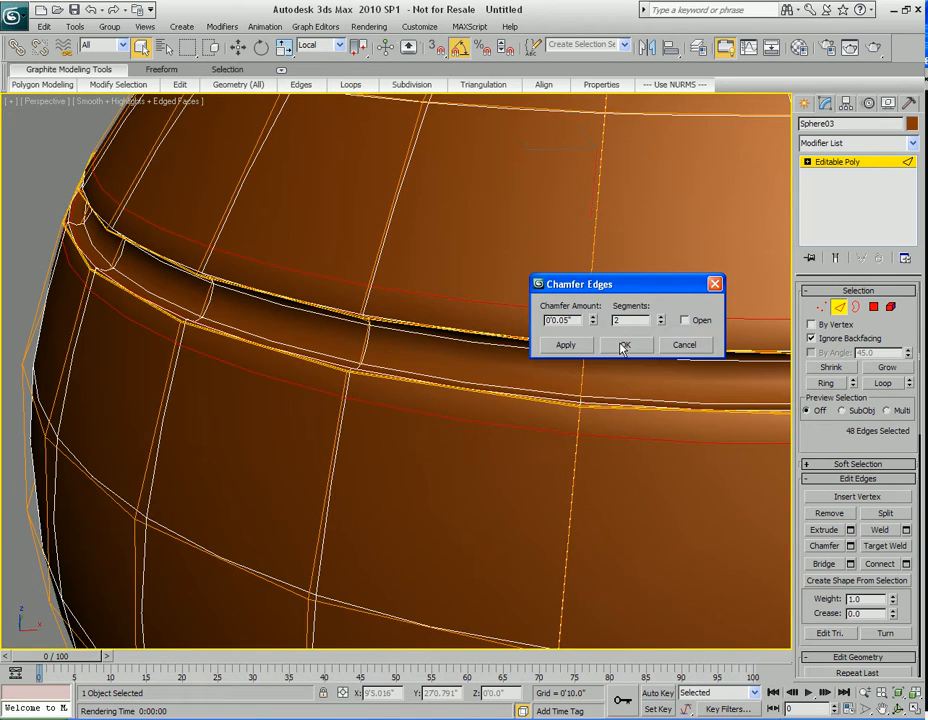
click(622, 345)
Render the Perspective view to check the groove on the upper ball, and close the render window.
scroll(490, 372, down, 8)
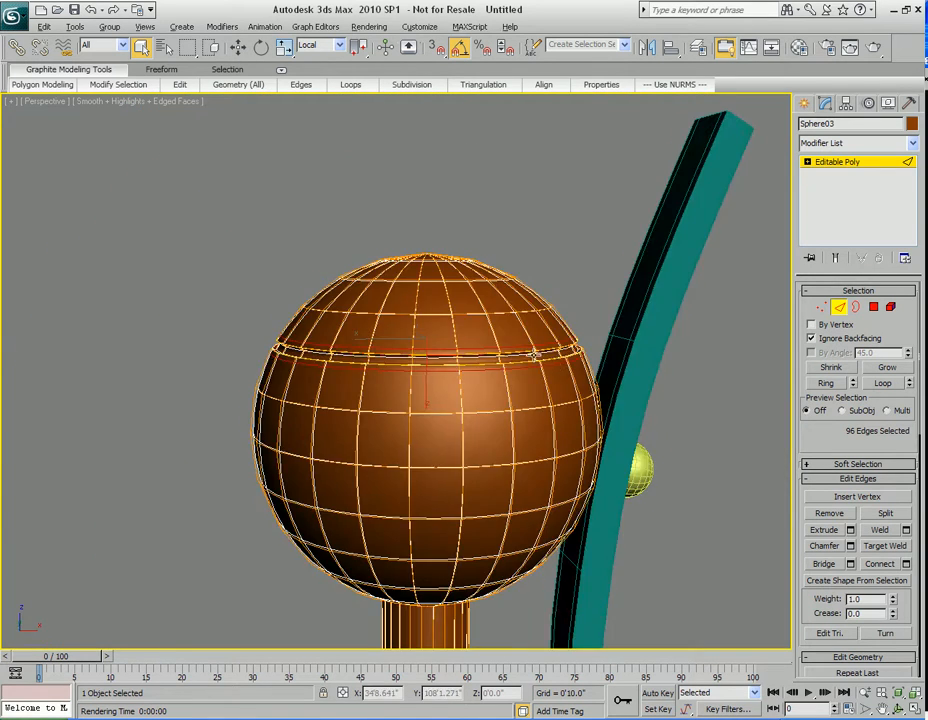
key(shift+q)
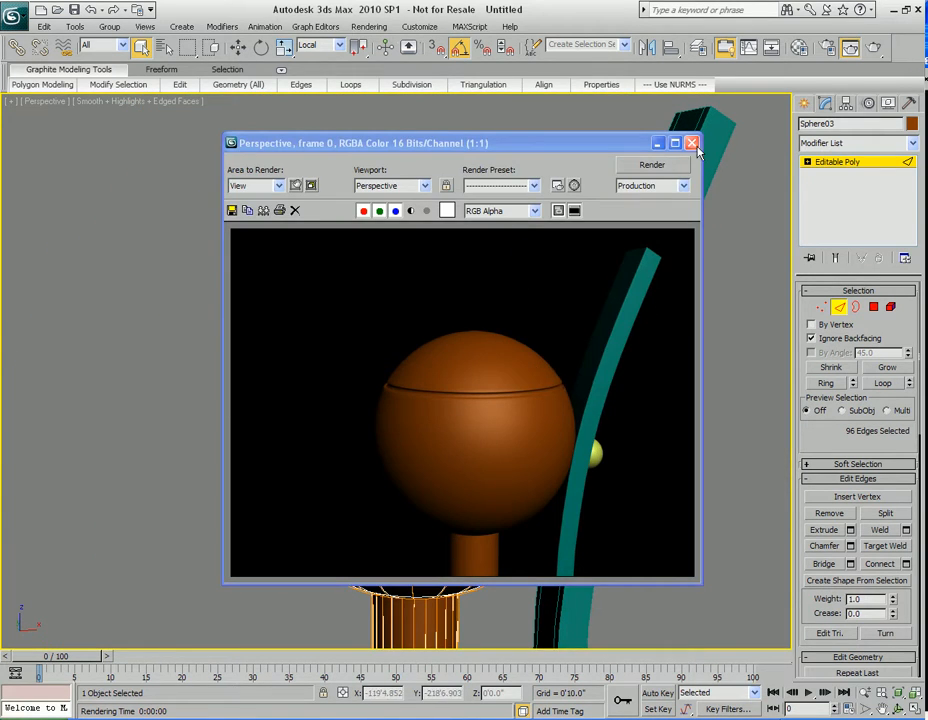
click(693, 144)
Leave edge editing on the upper ball and clear the selection.
middle_drag(399, 431, 438, 394)
scroll(438, 394, down, 4)
middle_drag(558, 400, 462, 409)
key(2)
middle_drag(482, 458, 465, 388)
scroll(443, 432, down, 5)
alt+middle_drag(444, 437, 448, 462)
middle_drag(448, 462, 481, 355)
click(414, 304)
Examine the grooved upper ball, the curved arm and the small ball fastener from several angles.
scroll(430, 368, up, 3)
click(460, 387)
scroll(504, 402, up, 4)
click(501, 393)
scroll(439, 369, down, 5)
scroll(460, 358, up, 3)
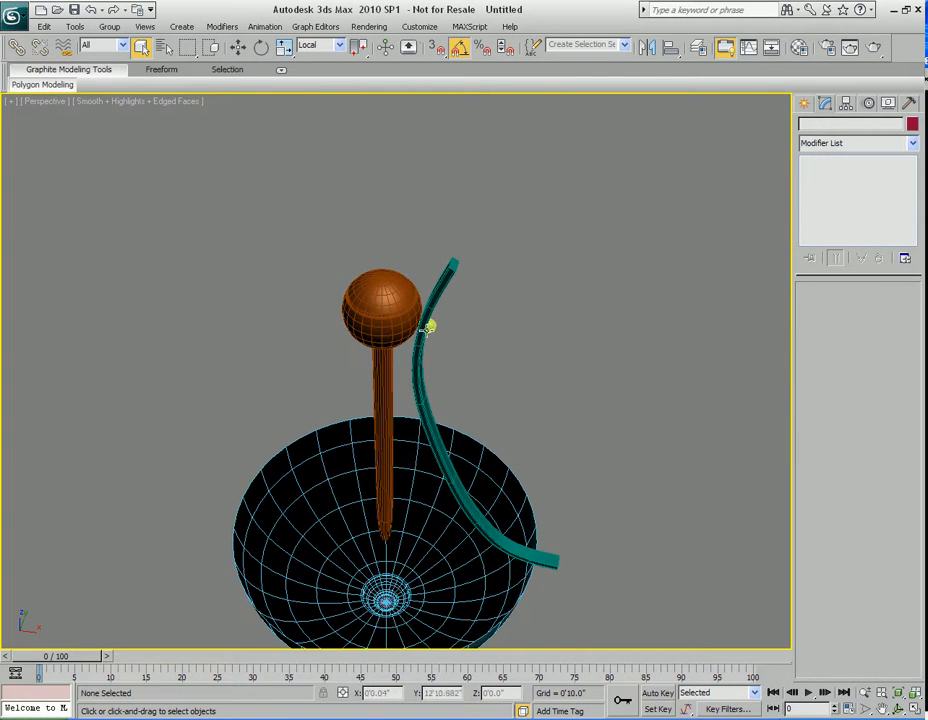
middle_drag(411, 318, 453, 379)
scroll(453, 378, up, 3)
middle_drag(511, 404, 404, 346)
middle_drag(401, 444, 384, 416)
scroll(392, 421, up, 4)
middle_drag(353, 345, 373, 434)
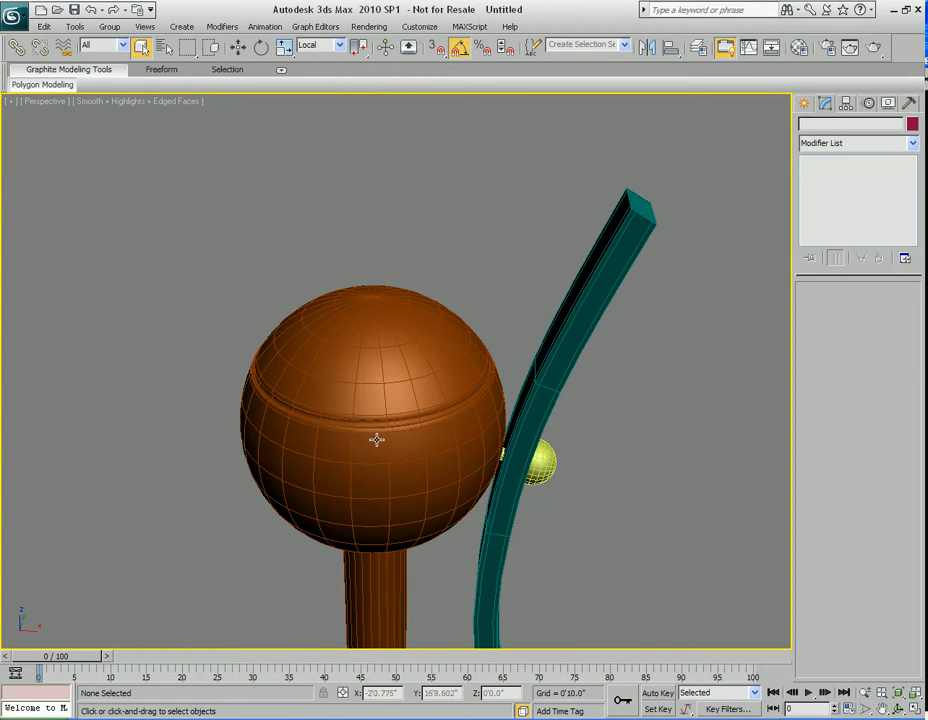
alt+middle_drag(374, 437, 402, 478)
scroll(381, 437, up, 3)
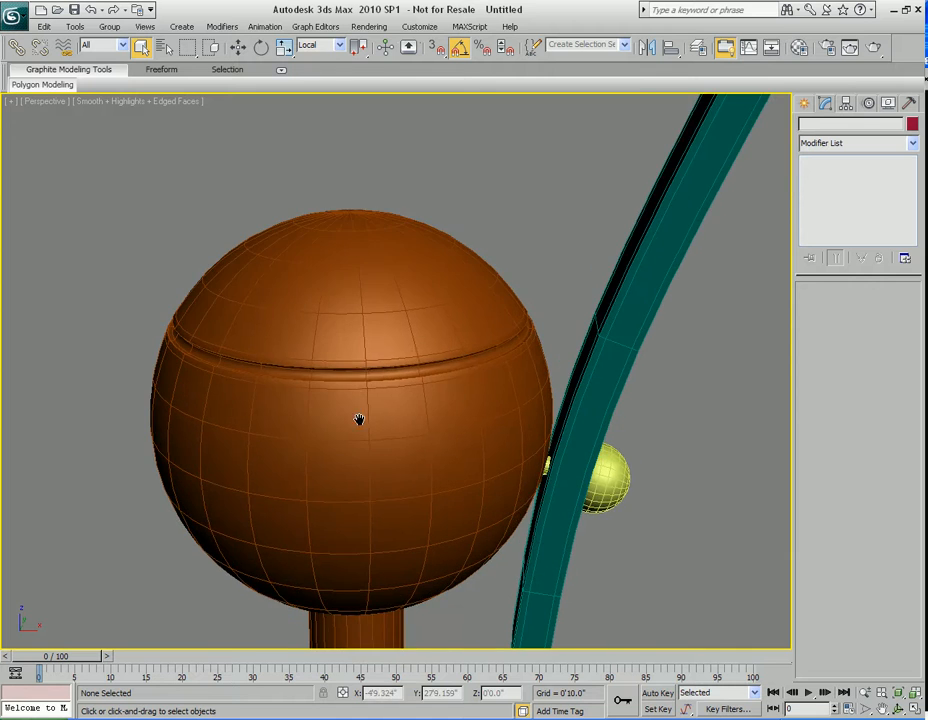
scroll(381, 441, down, 4)
middle_drag(396, 464, 414, 480)
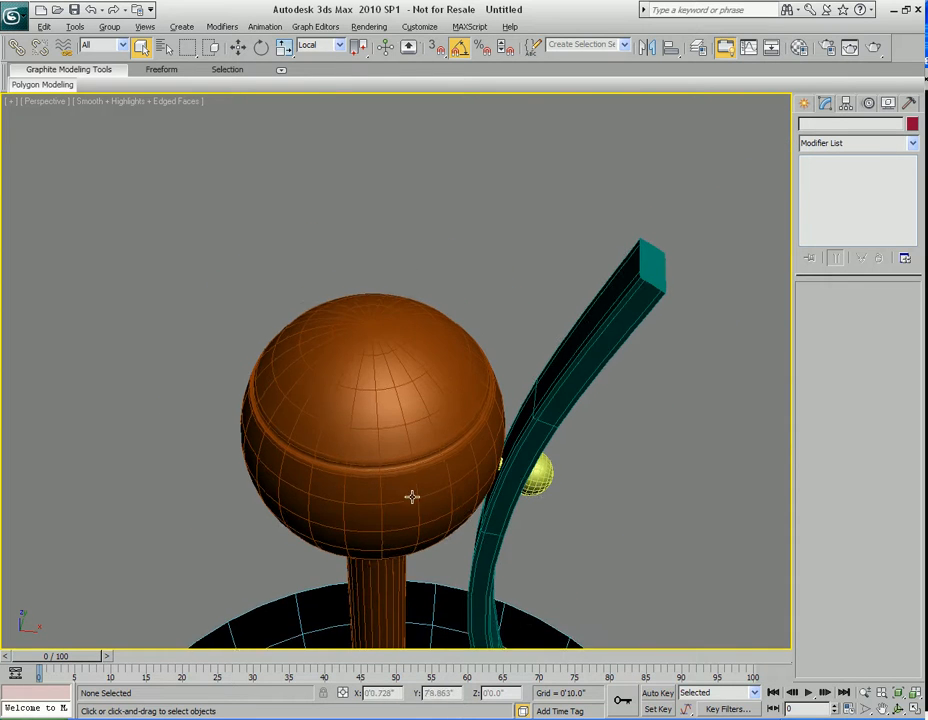
middle_drag(582, 441, 585, 429)
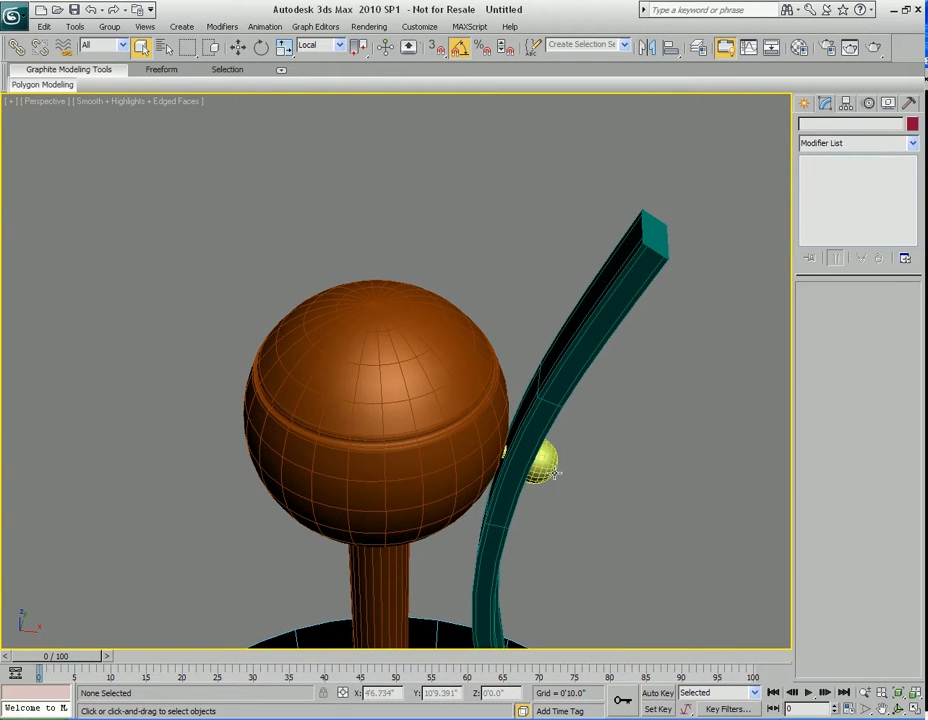
Select the small ball fastener and restrict the snap options to Vertex only.
click(547, 465)
shift+right_click(439, 360)
click(408, 325)
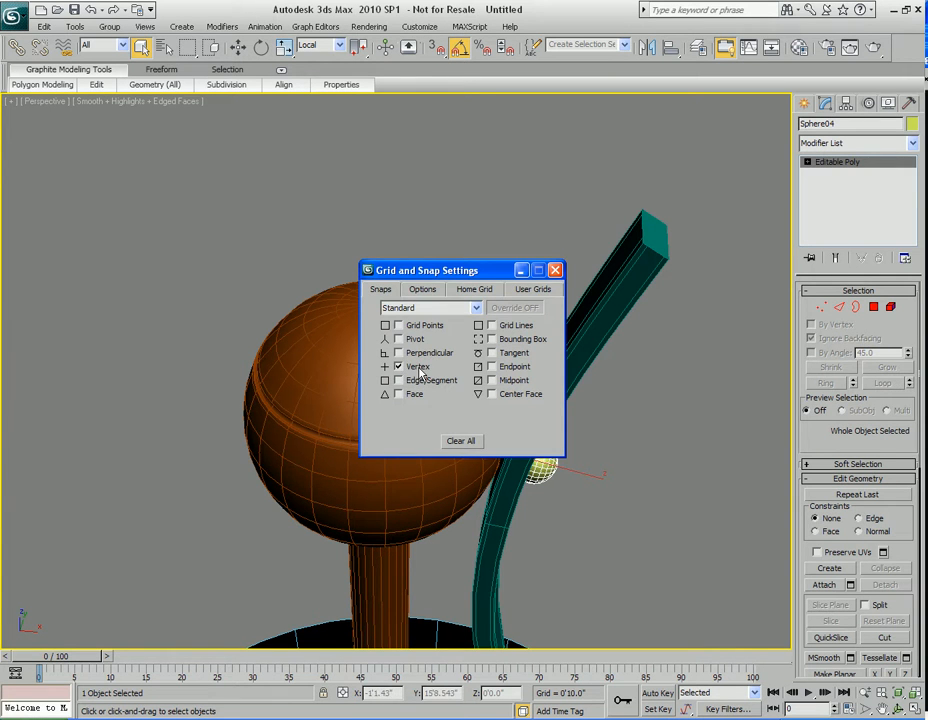
click(554, 271)
Align the small ball fastener's pivot to the world axes, affecting the pivot only.
alt+middle_drag(527, 387, 537, 429)
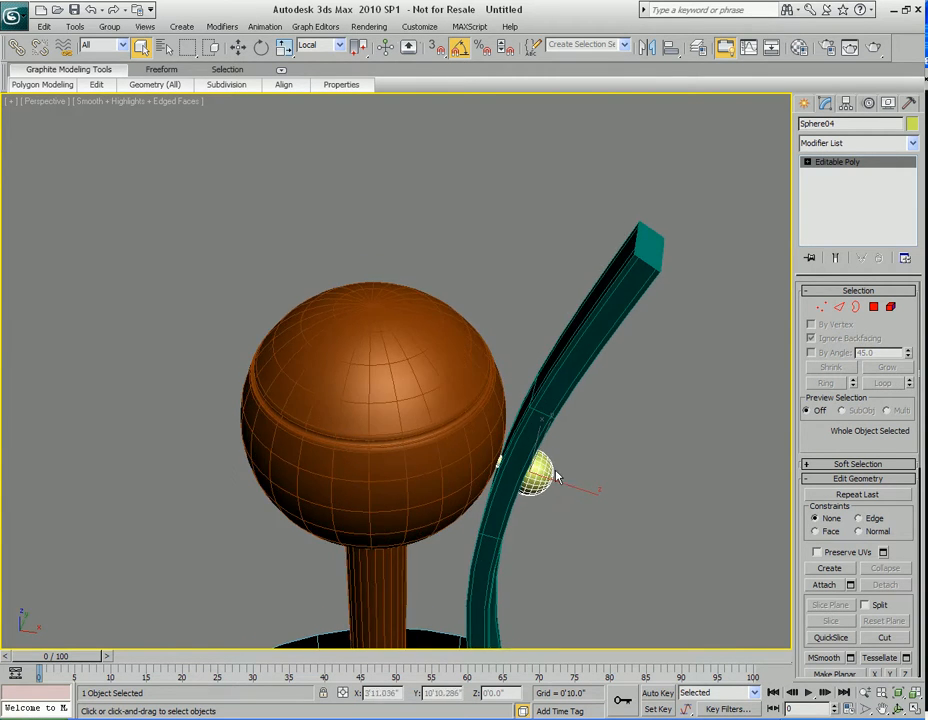
click(556, 485)
click(555, 485)
key(w)
alt+middle_drag(468, 445, 478, 442)
alt+middle_drag(683, 459, 520, 418)
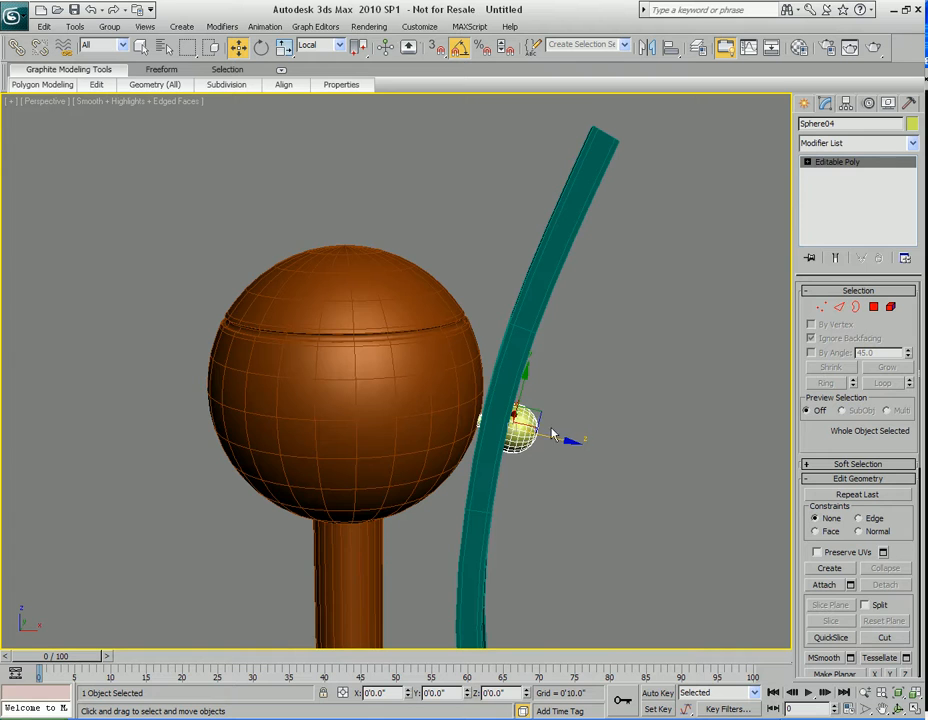
alt+middle_drag(767, 284, 758, 293)
click(846, 104)
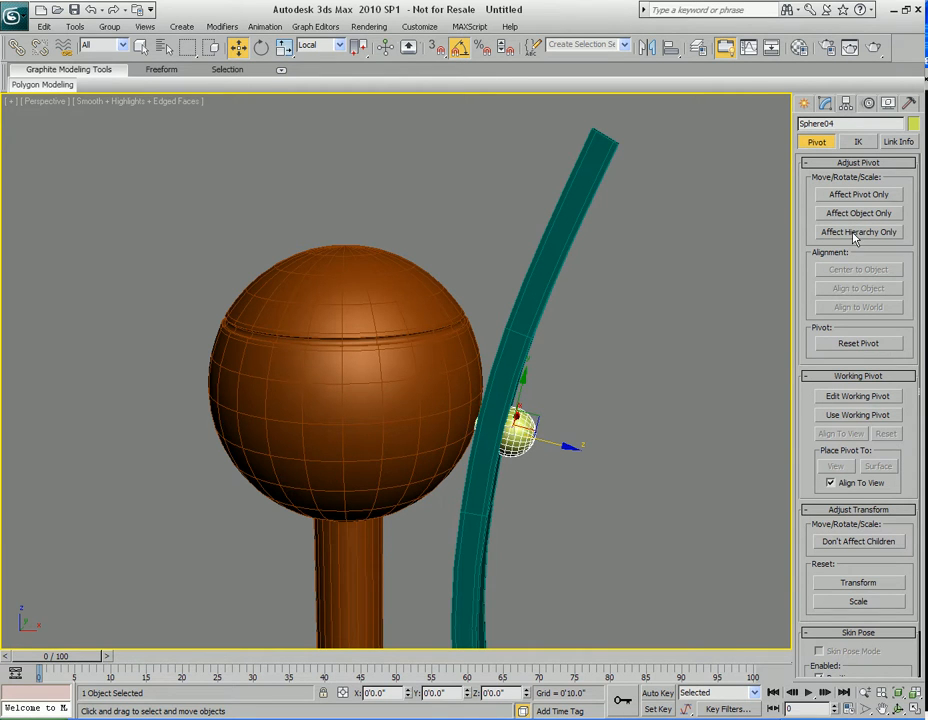
click(843, 196)
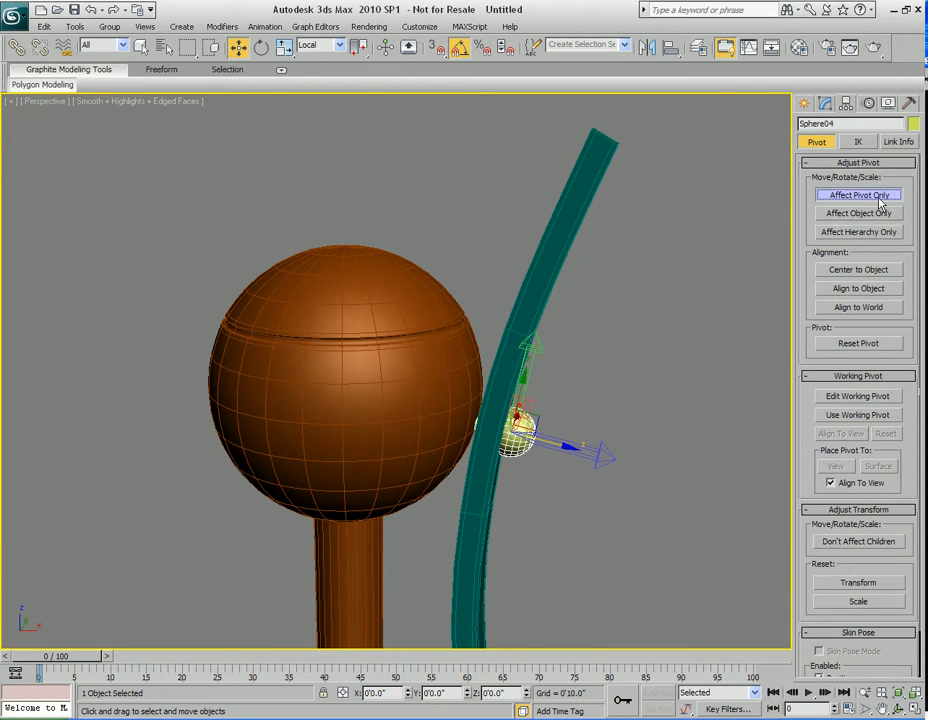
alt+middle_drag(672, 319, 682, 313)
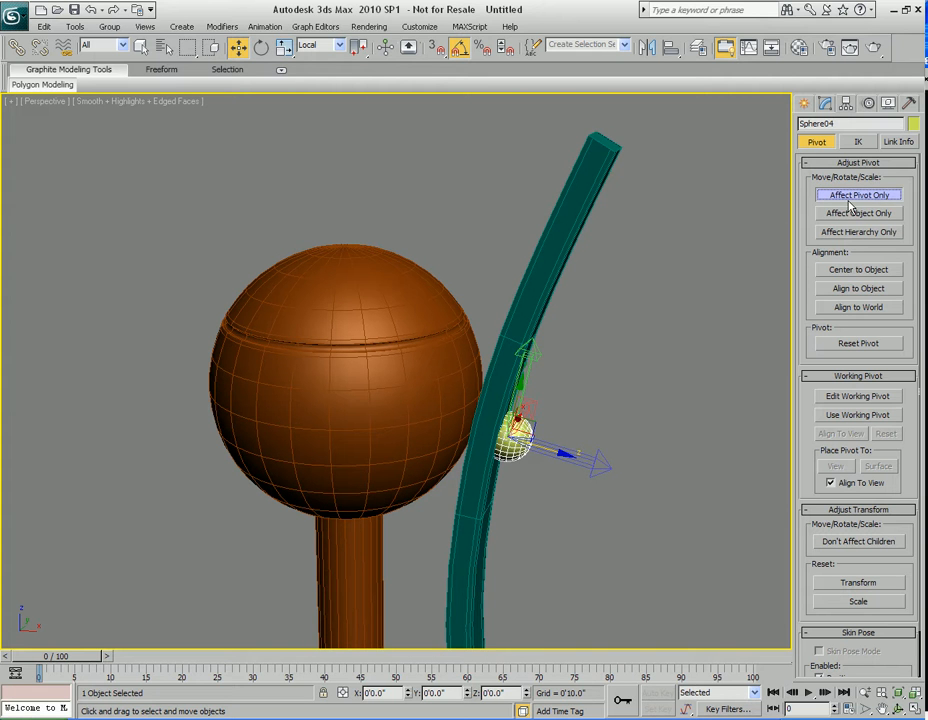
click(860, 314)
Move the small ball fastener's pivot onto the top vertex of the upper ball with vertex snapping.
alt+middle_drag(527, 332, 600, 412)
scroll(600, 424, up, 3)
key(s)
drag(646, 563, 415, 278)
middle_drag(485, 373, 456, 367)
key(2)
key(2)
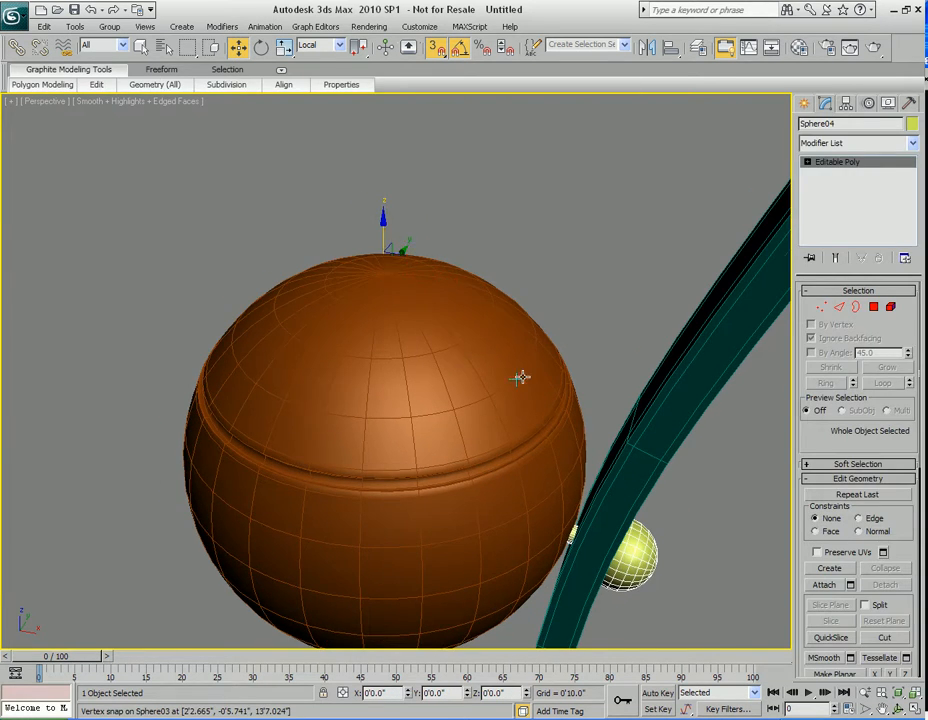
Align the curved arm's pivot to the world axes and snap it onto the upper ball's top vertex.
scroll(465, 366, down, 3)
click(555, 331)
key(s)
scroll(613, 302, down, 6)
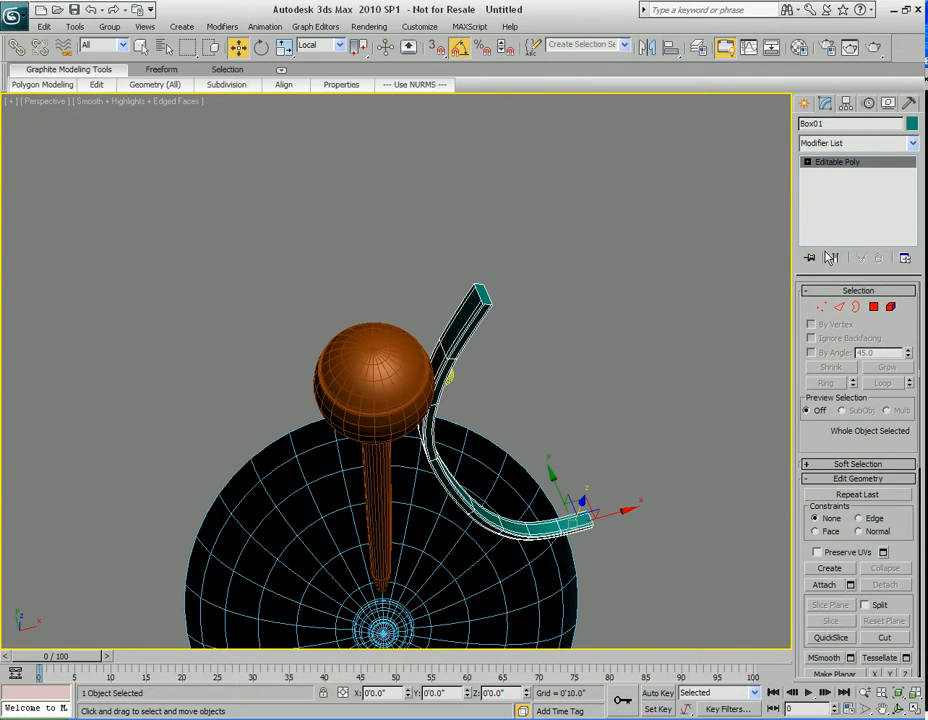
click(846, 104)
click(858, 195)
click(853, 310)
key(s)
drag(584, 508, 373, 348)
key(s)
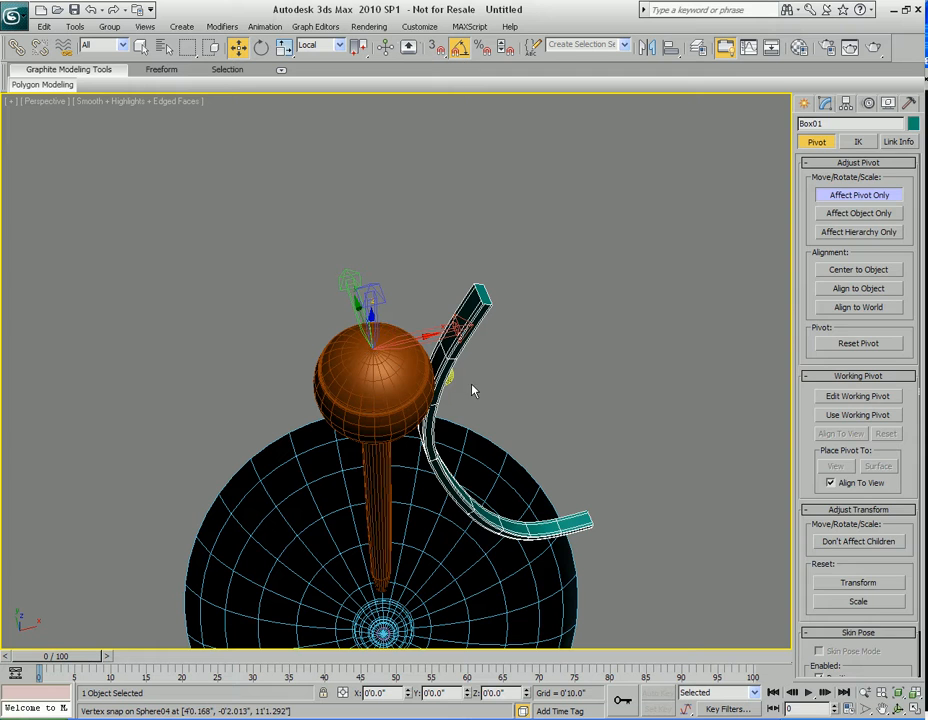
key(2)
key(2)
Set up an Array of the small ball fastener using the Copy type and a 1D count of 3, with preview on.
middle_drag(460, 389, 482, 416)
scroll(482, 417, up, 6)
key(q)
click(555, 491)
alt+middle_drag(560, 490, 540, 437)
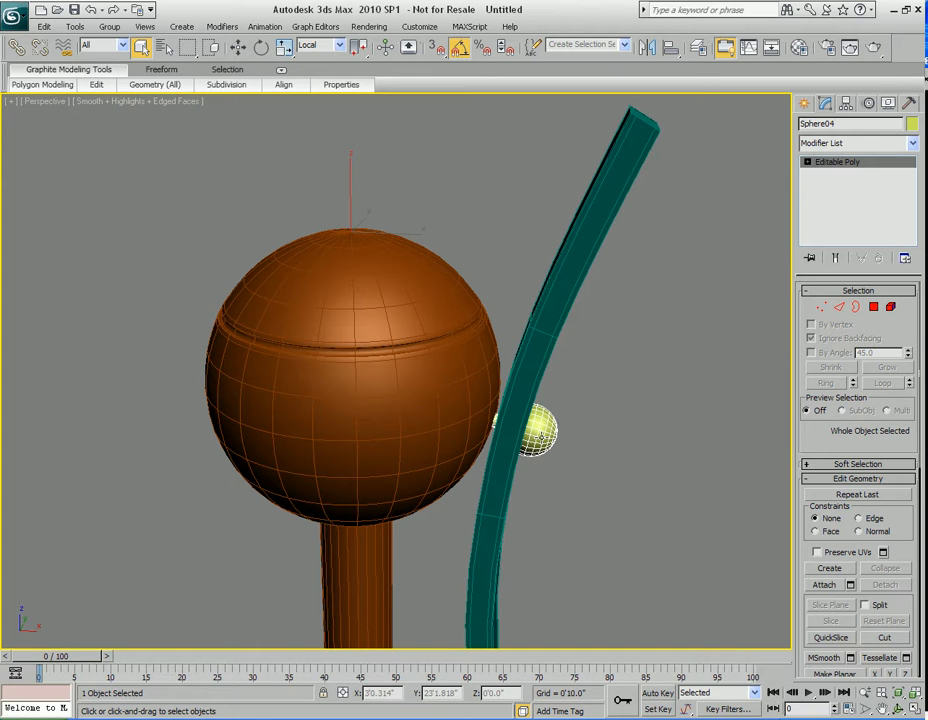
click(75, 26)
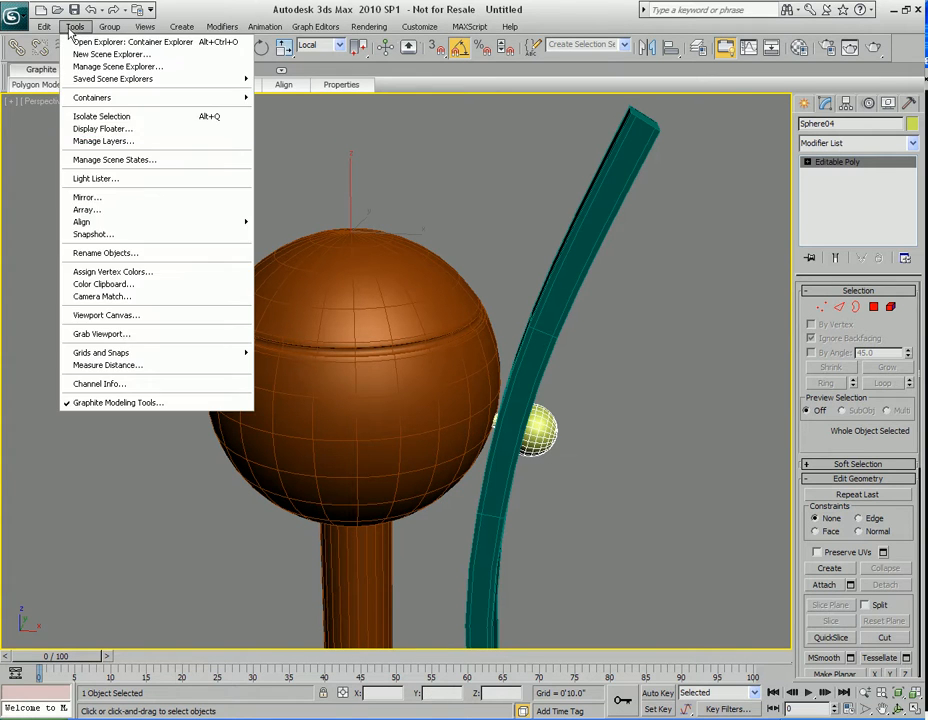
click(112, 211)
drag(543, 247, 337, 74)
click(40, 222)
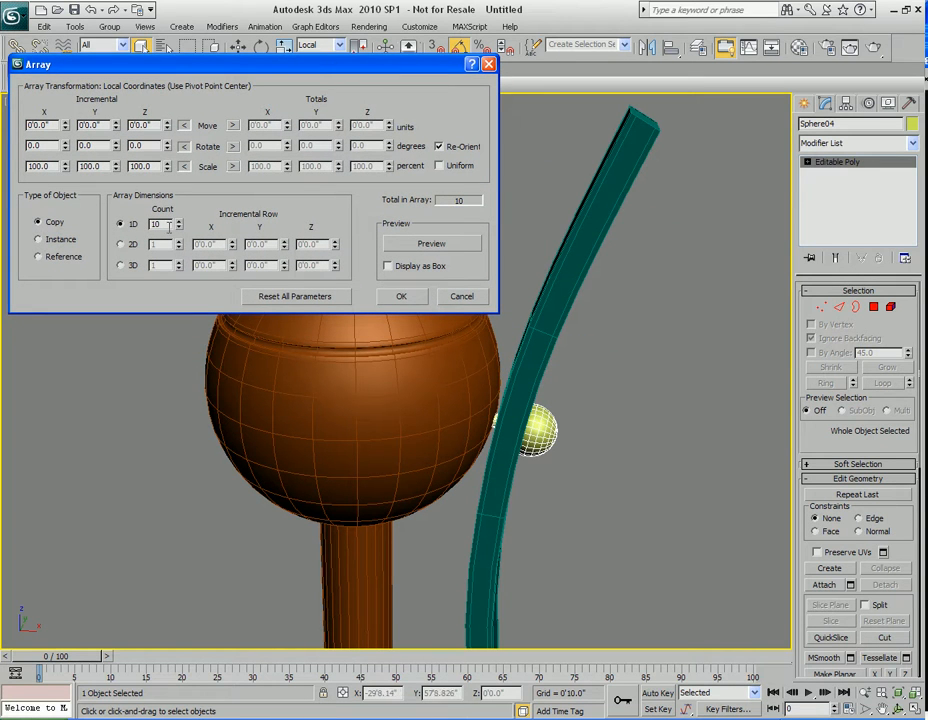
drag(181, 227, 178, 230)
click(430, 244)
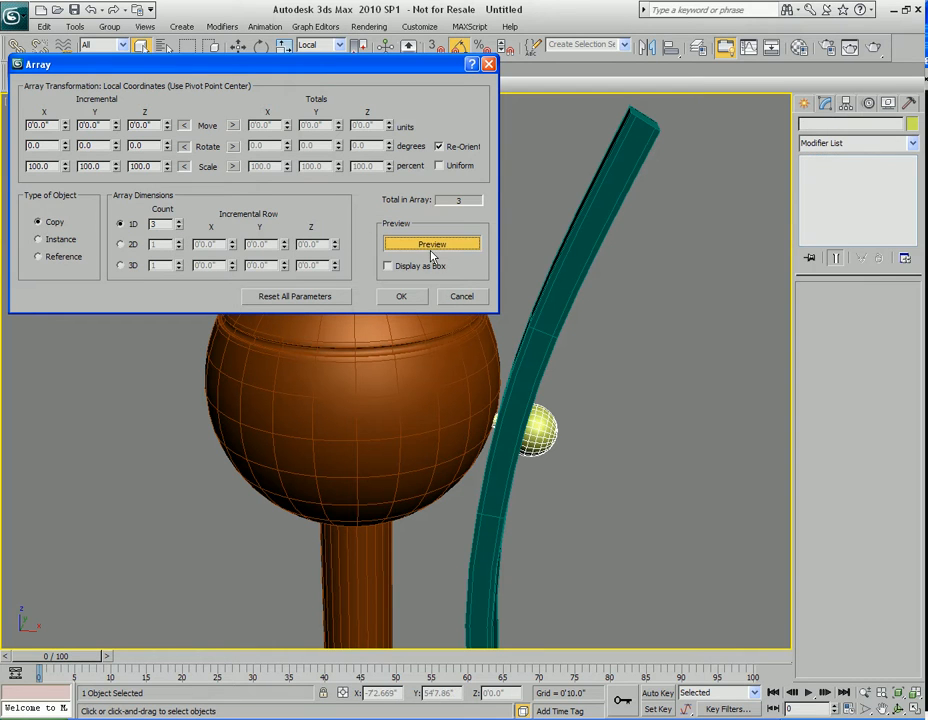
Set the fastener array's total Z rotation to 360 degrees and create the copies.
click(233, 147)
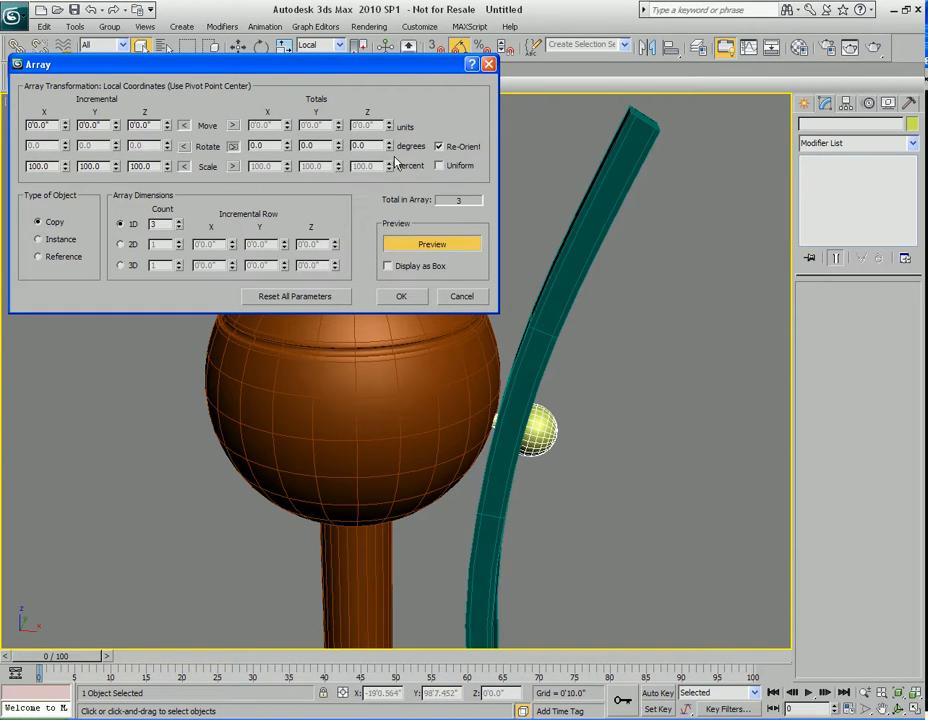
drag(390, 148, 378, 60)
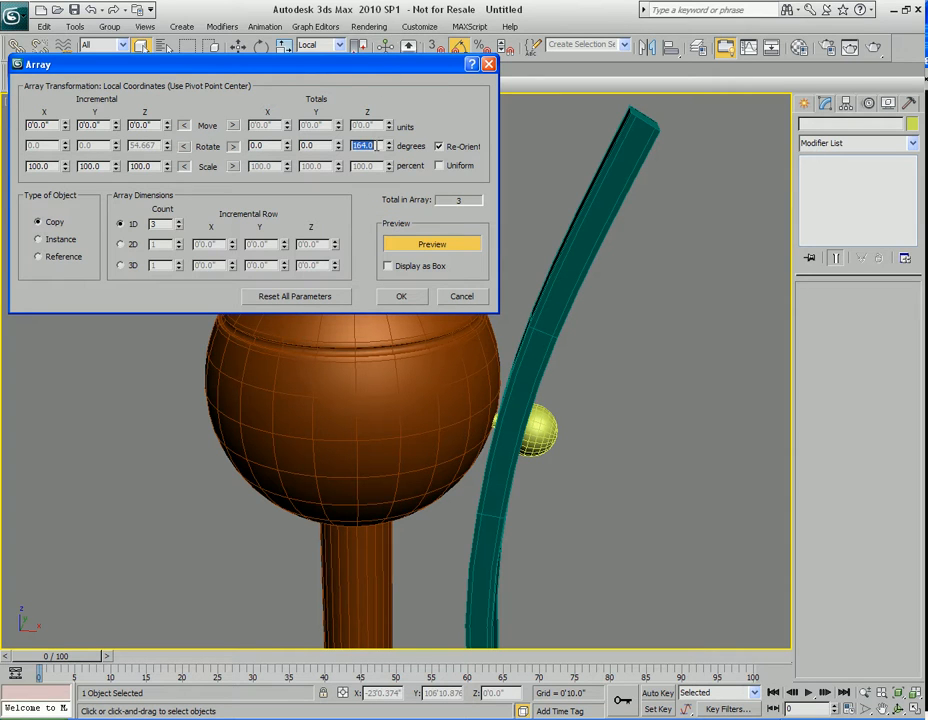
key(Tab)
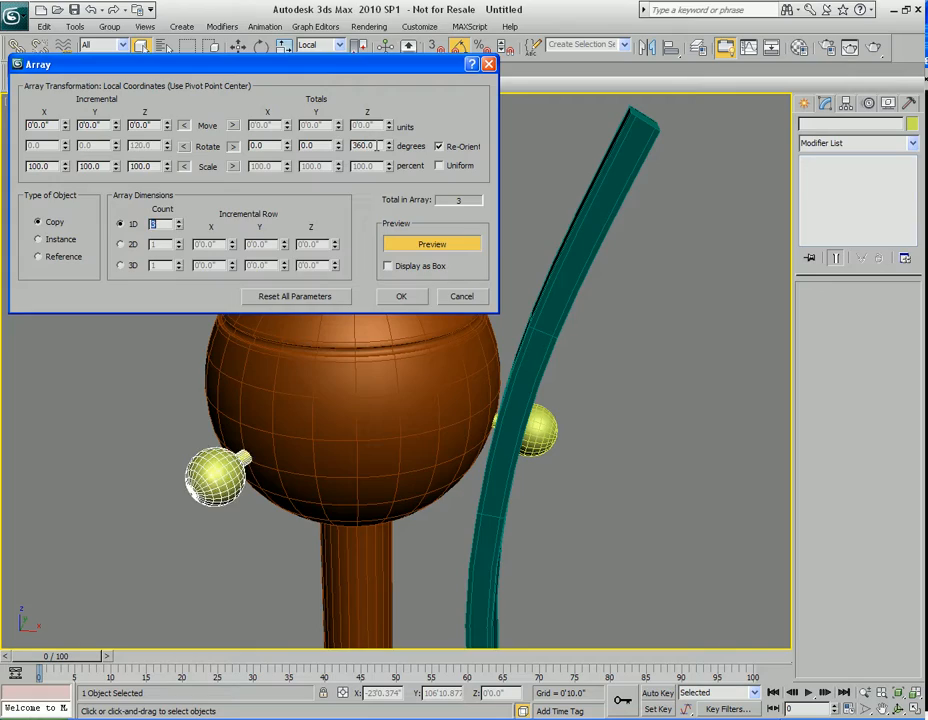
click(403, 298)
Array the curved arm as copies with a 1D count of 3 and a total Z rotation of 360 degrees.
alt+middle_drag(394, 352, 480, 330)
click(524, 279)
click(524, 279)
alt+middle_drag(524, 279, 448, 381)
key(w)
key(q)
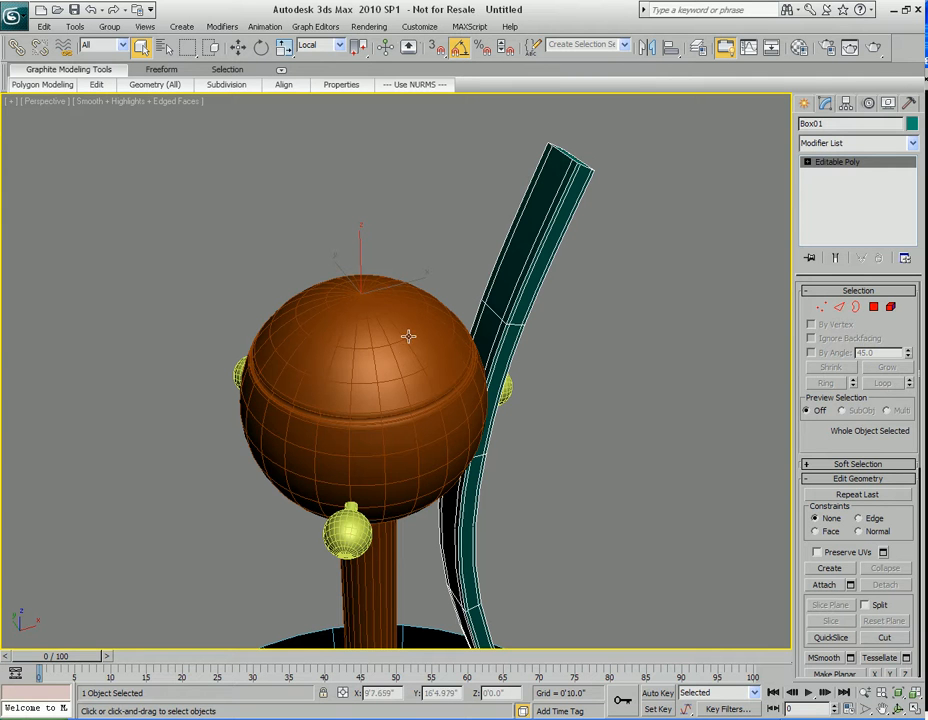
alt+middle_drag(403, 335, 400, 338)
click(75, 26)
click(102, 208)
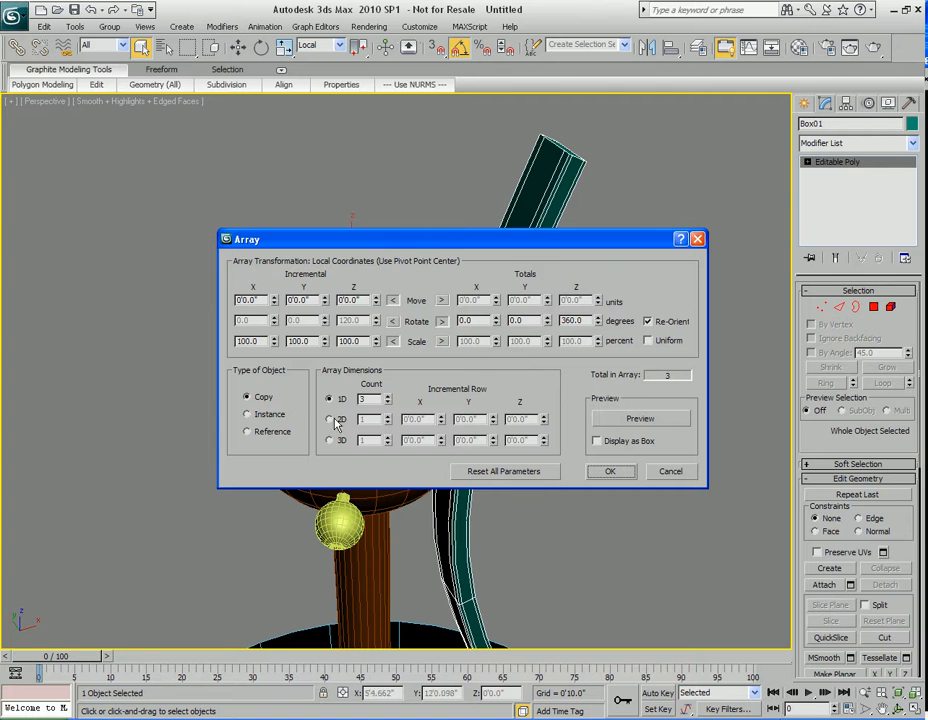
drag(497, 252, 674, 304)
click(818, 470)
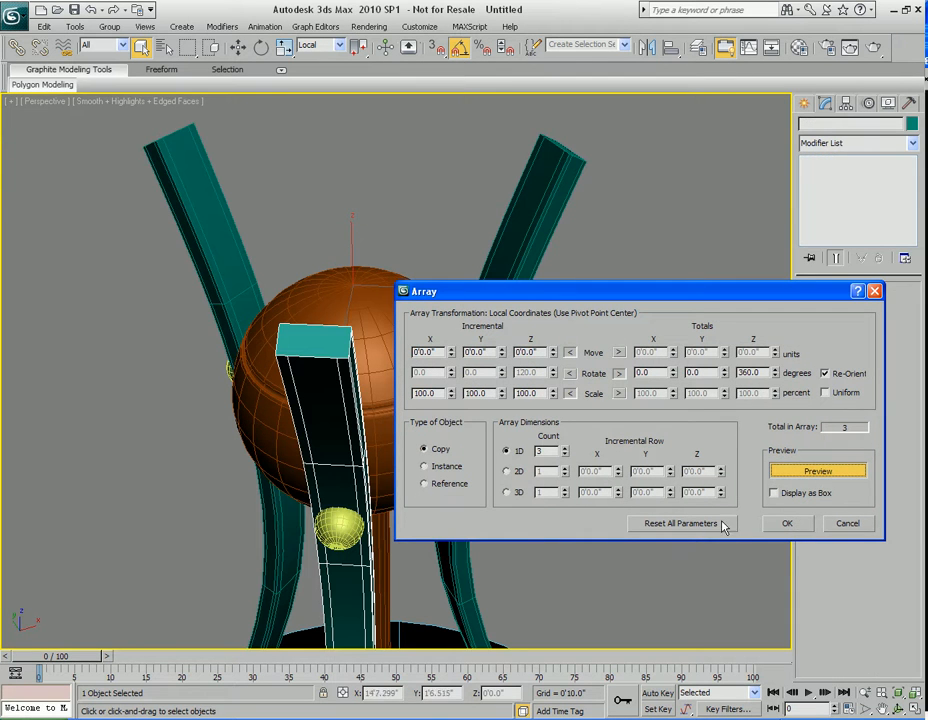
click(787, 523)
Clear the arm selection, select the upper ball and rod object, and enter polygon editing on it.
alt+middle_drag(425, 460, 441, 431)
click(510, 465)
scroll(491, 420, down, 6)
scroll(423, 420, up, 5)
middle_drag(442, 504, 451, 456)
click(414, 438)
middle_drag(452, 517, 466, 433)
scroll(466, 433, up, 5)
alt+middle_drag(494, 528, 470, 493)
key(4)
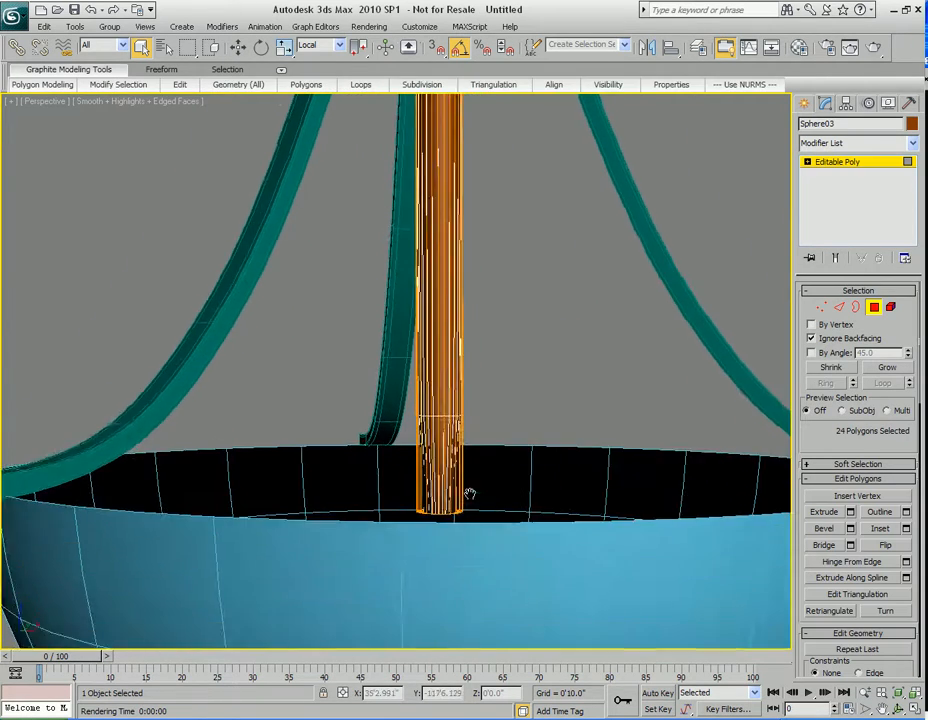
Select the full rim of edges around the rod's lower end and set their crease to 1.0.
scroll(470, 493, up, 5)
middle_drag(503, 603, 484, 531)
click(468, 477)
key(z)
mouse_move(479, 581)
alt+middle_down()
mouse_move(476, 563)
mouse_move(474, 581)
alt+middle_up()
click(393, 521)
alt+middle_drag(409, 573, 446, 502)
scroll(421, 455, up, 6)
drag(403, 466, 457, 519)
key(2)
mouse_move(466, 490)
alt+middle_down()
mouse_move(458, 503)
mouse_move(453, 480)
alt+middle_up()
click(429, 436)
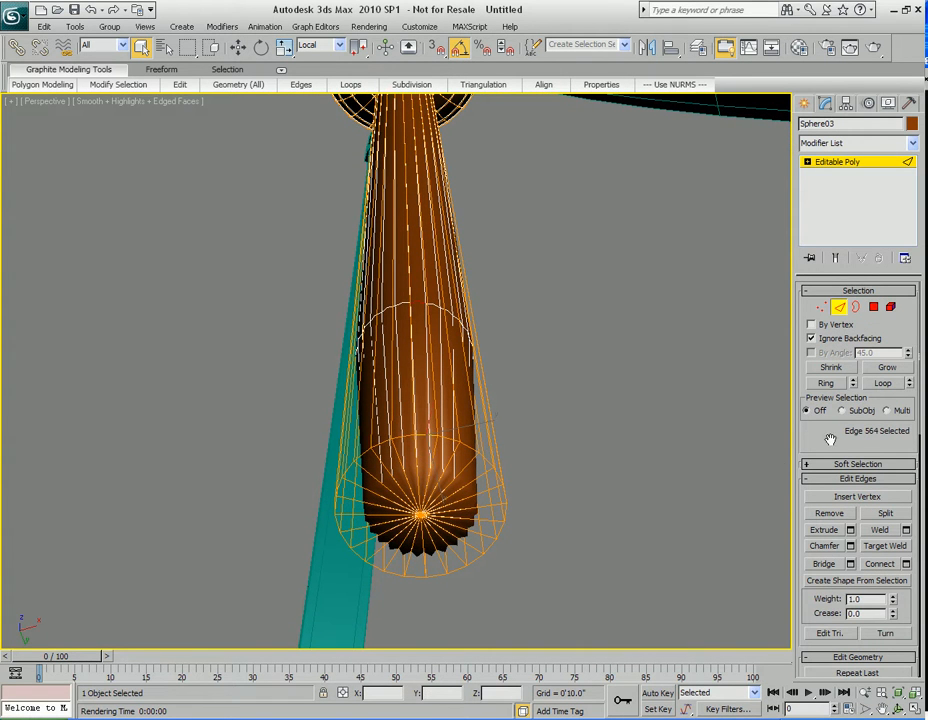
click(826, 383)
scroll(410, 465, up, 3)
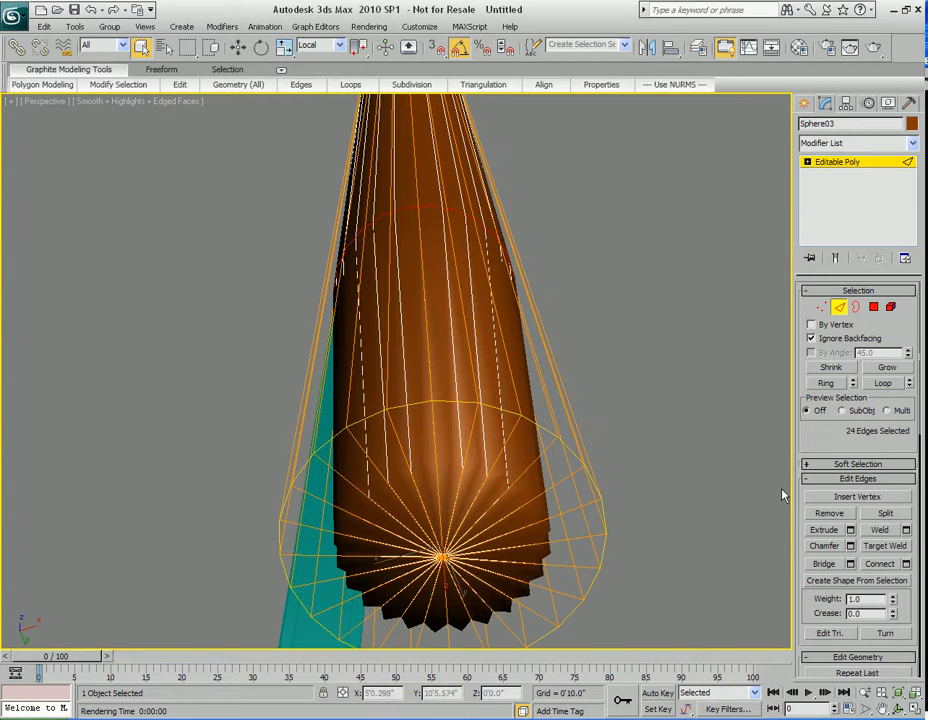
scroll(839, 472, down, 3)
drag(897, 546, 893, 460)
Leave edge editing on the rod and clear the selection with the whole light in view.
scroll(505, 400, down, 8)
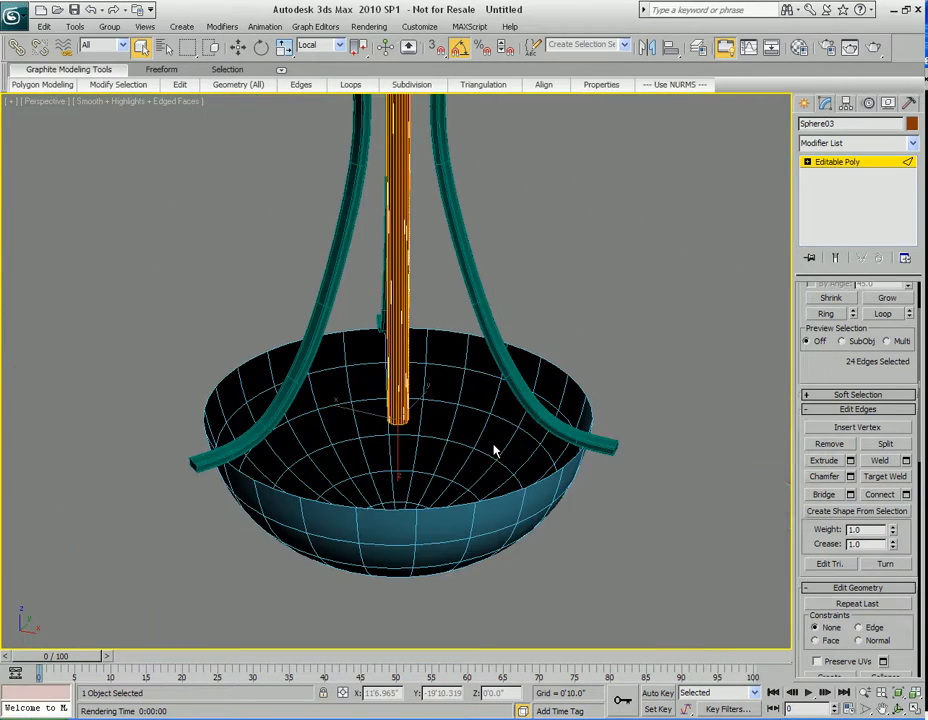
key(2)
middle_drag(455, 365, 547, 432)
scroll(470, 485, down, 3)
click(553, 350)
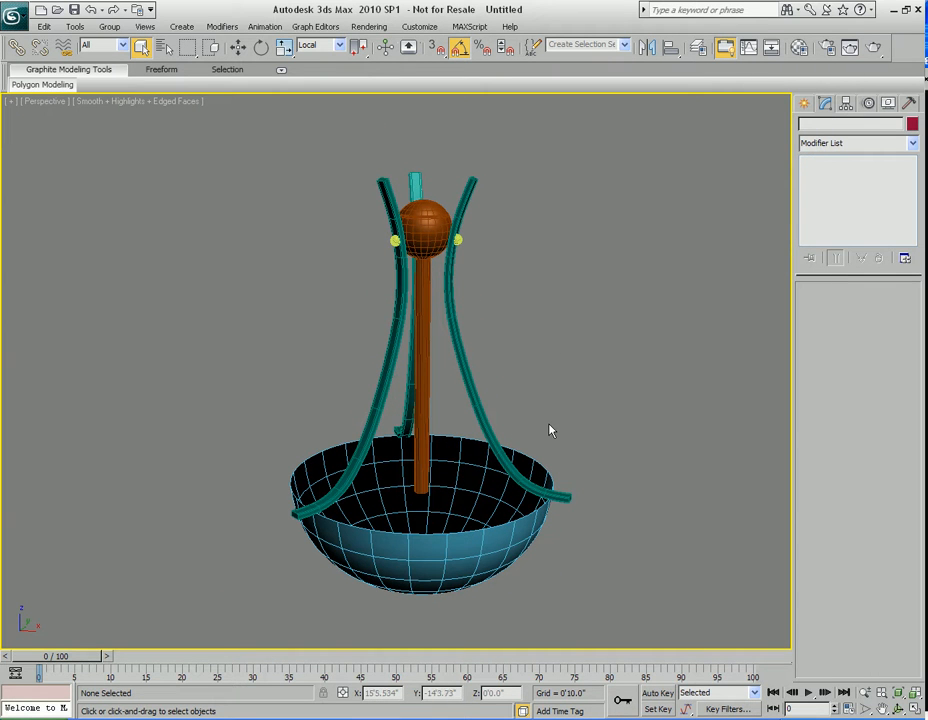